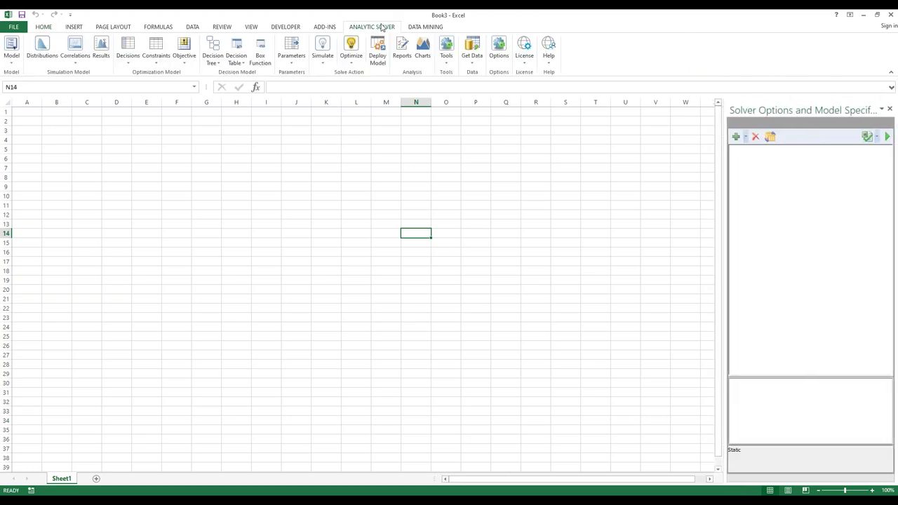
Step: Bring up the Data Mining commands, and hide and redisplay the Model pane
click(425, 28)
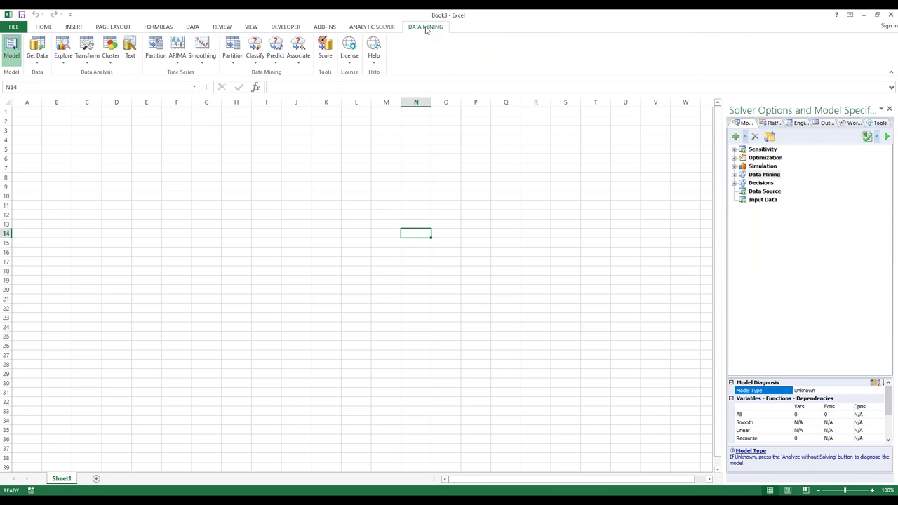
click(759, 146)
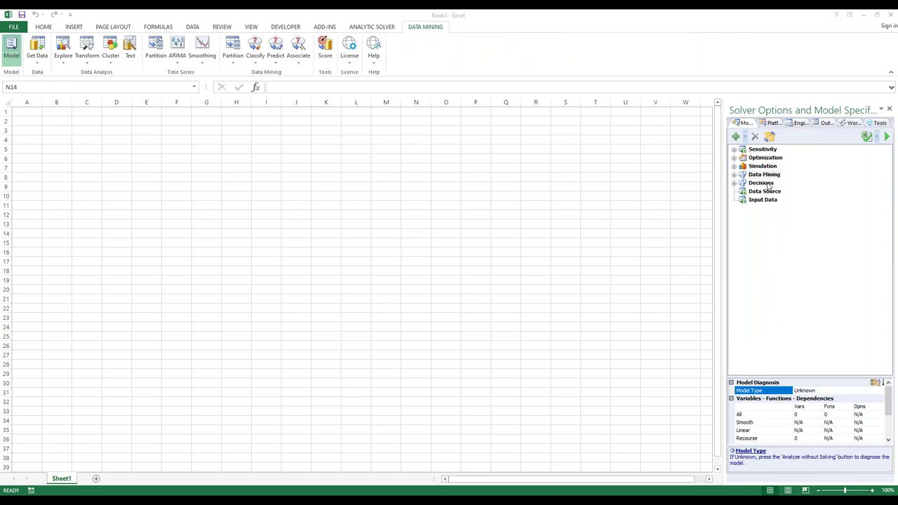
mouse_move(476, 56)
mouse_down()
mouse_move(396, 13)
mouse_move(468, 59)
mouse_up()
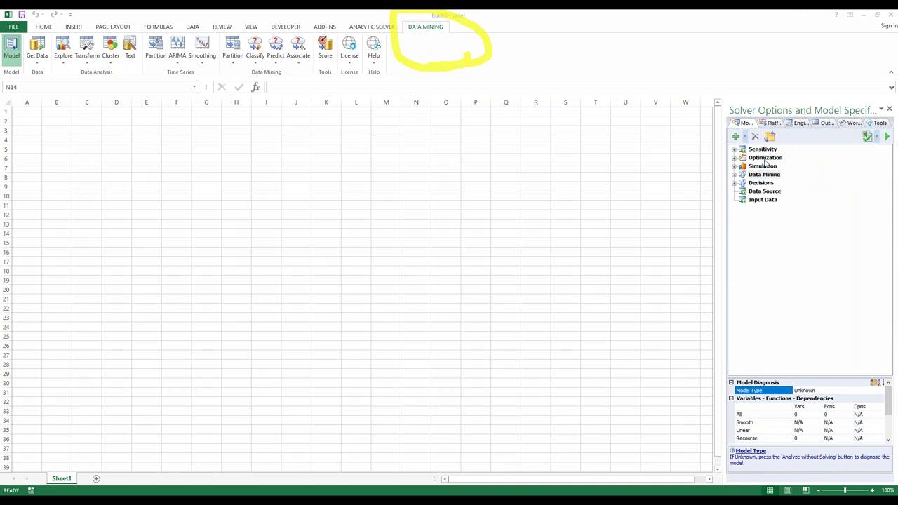
click(12, 46)
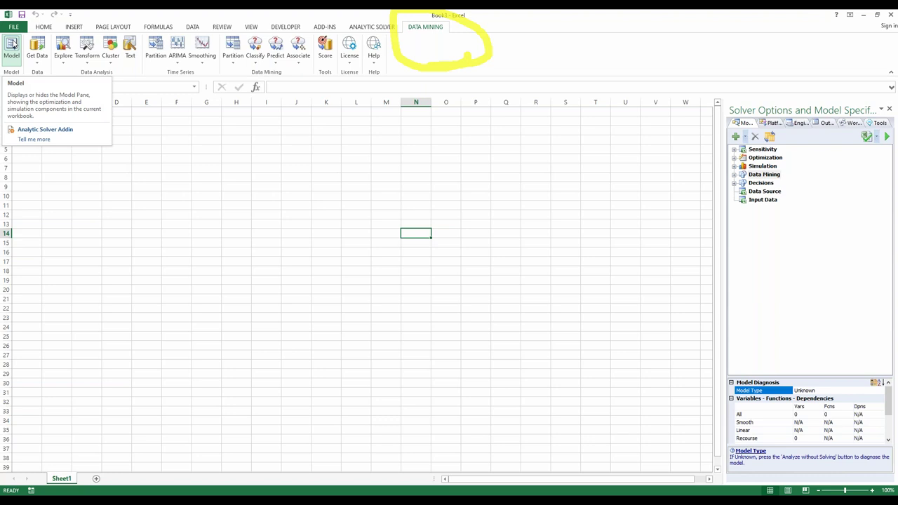
click(12, 45)
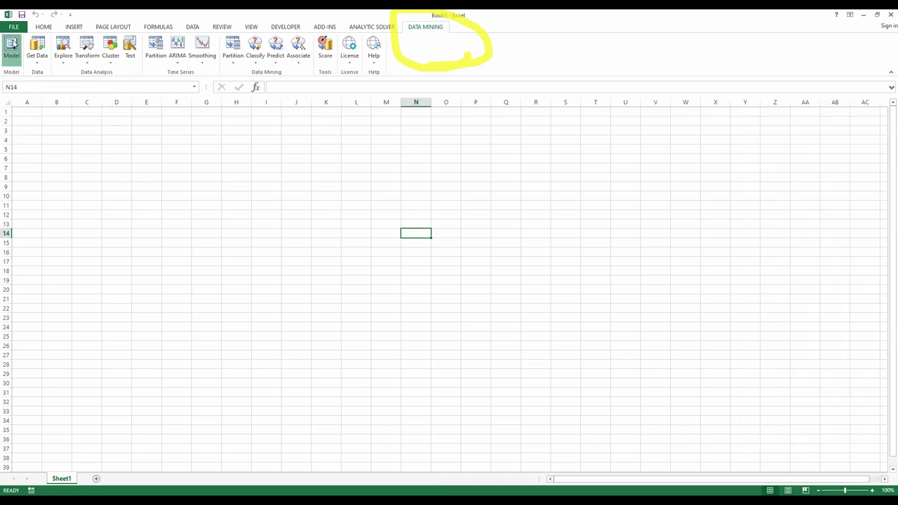
click(12, 45)
Step: View the data source types offered for sampling from a database, and close the dialog without importing
click(35, 62)
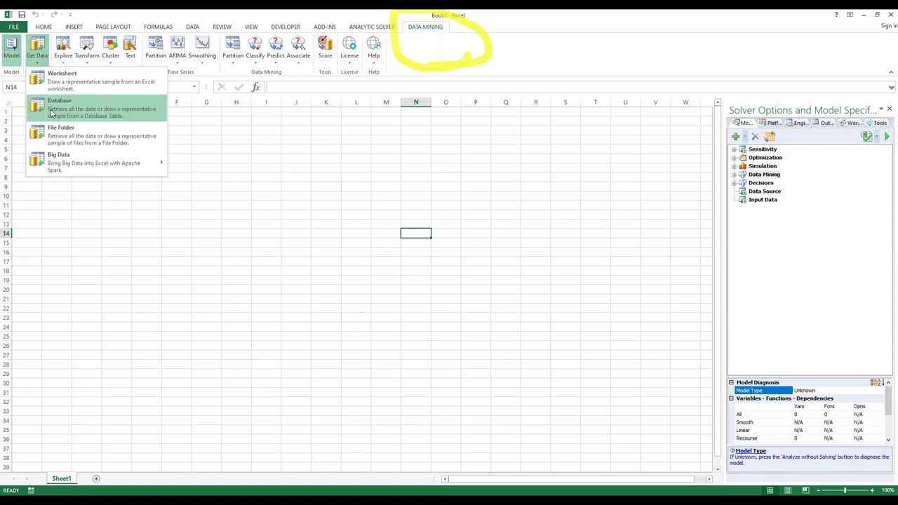
click(52, 114)
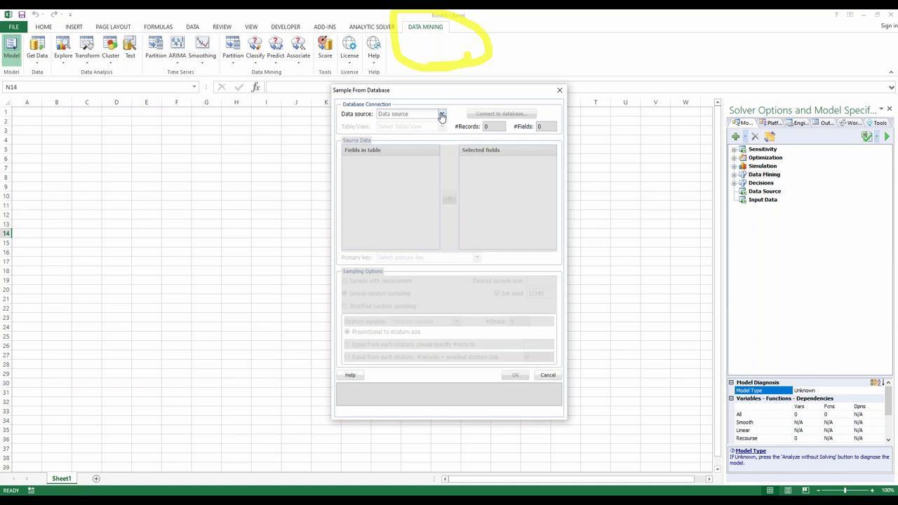
click(442, 115)
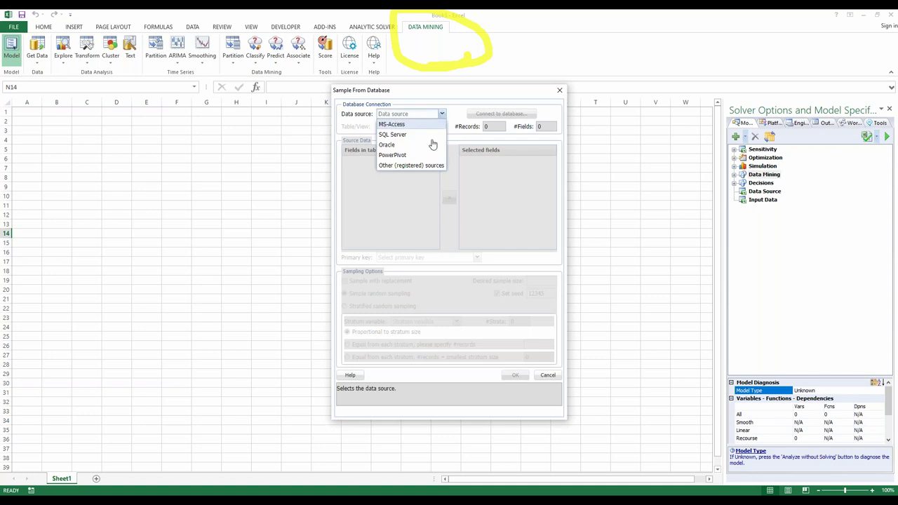
click(558, 90)
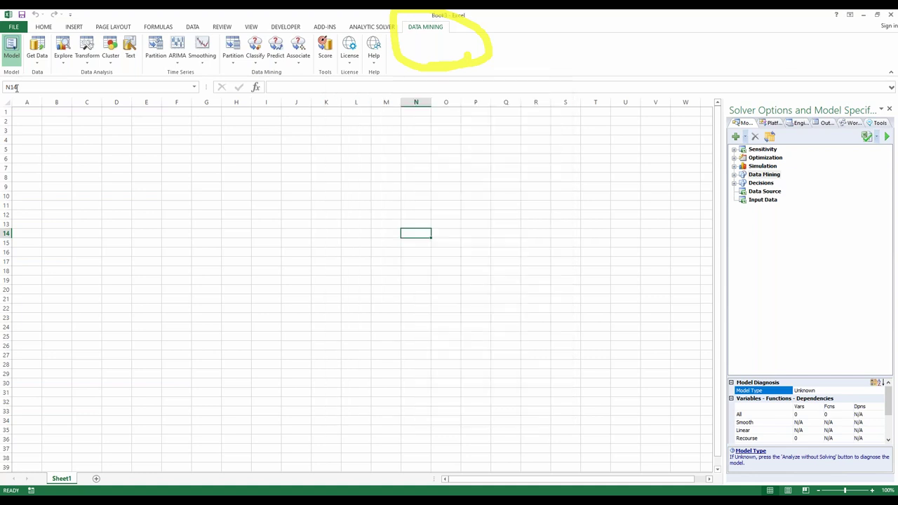
Step: Start a File Folder import and load all files of any type from the Webinars\Autos folder
click(37, 51)
click(42, 136)
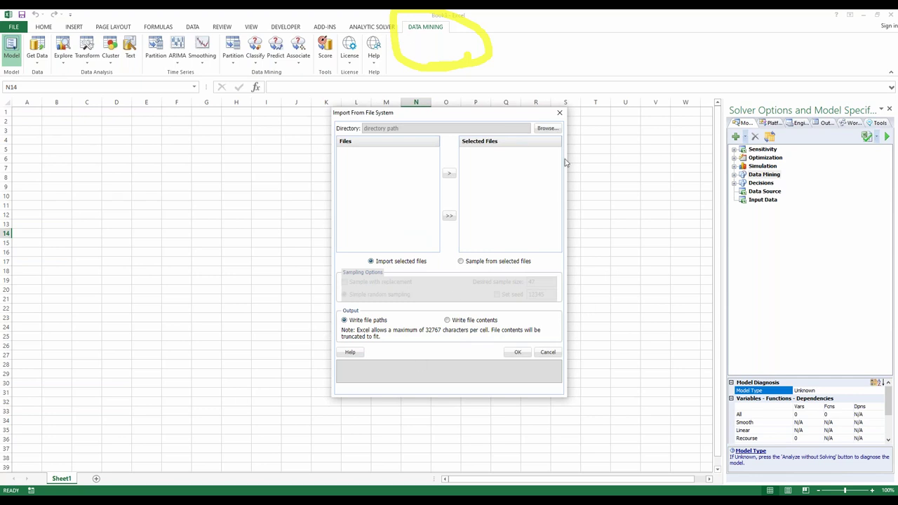
click(547, 128)
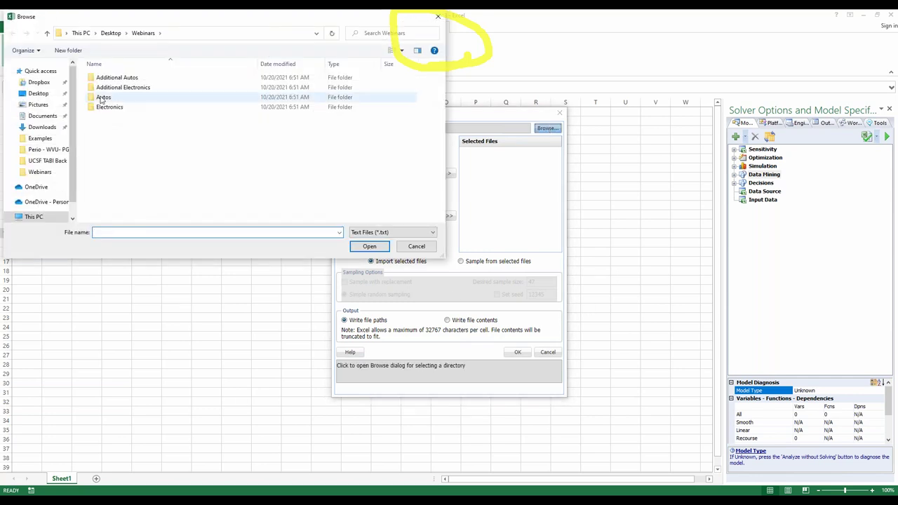
click(116, 98)
double_click(117, 98)
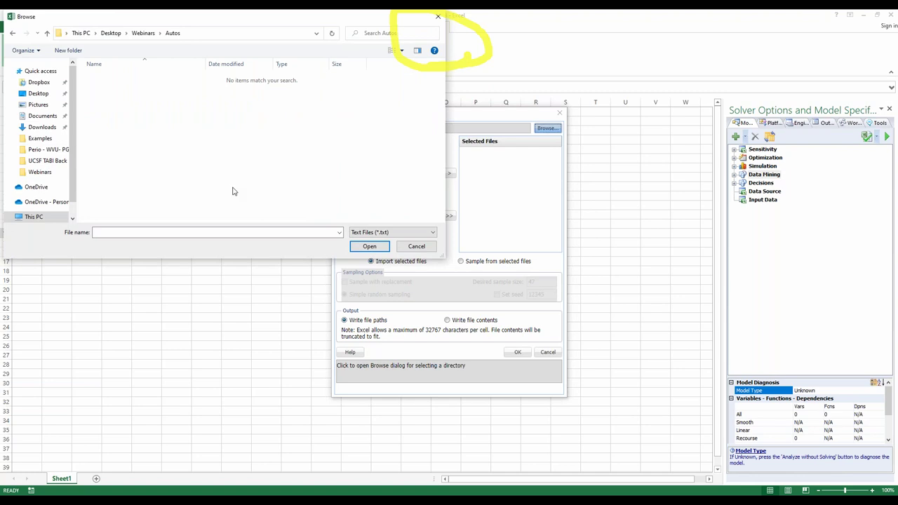
click(393, 232)
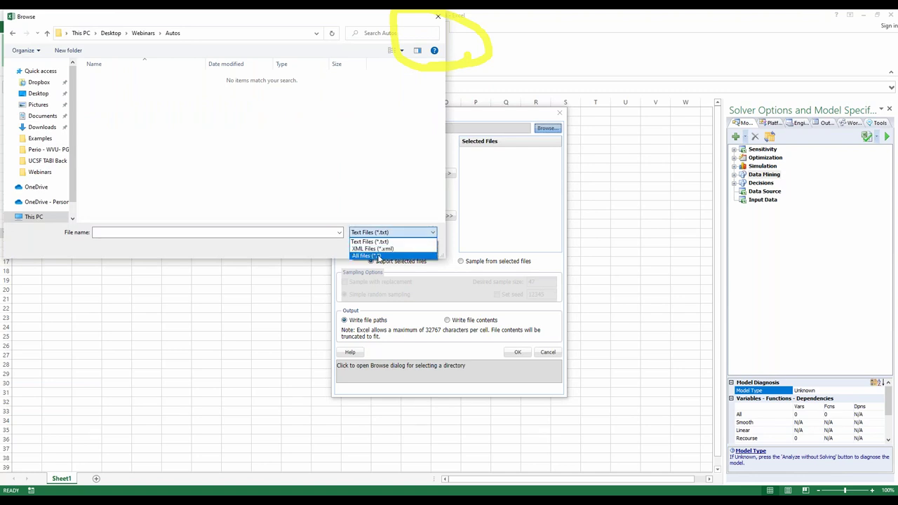
click(382, 249)
drag(387, 76, 88, 344)
click(378, 247)
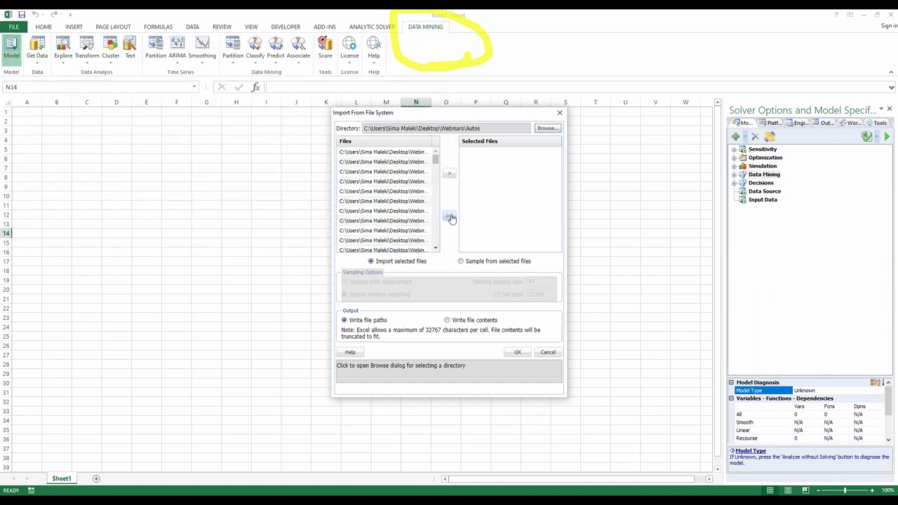
Step: Add all the listed Autos files to the selected files for import
click(764, 153)
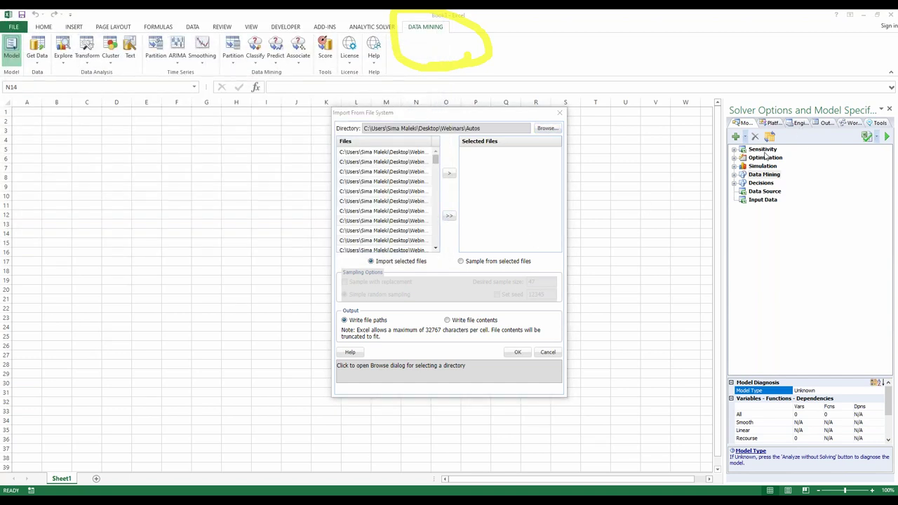
drag(449, 228, 455, 226)
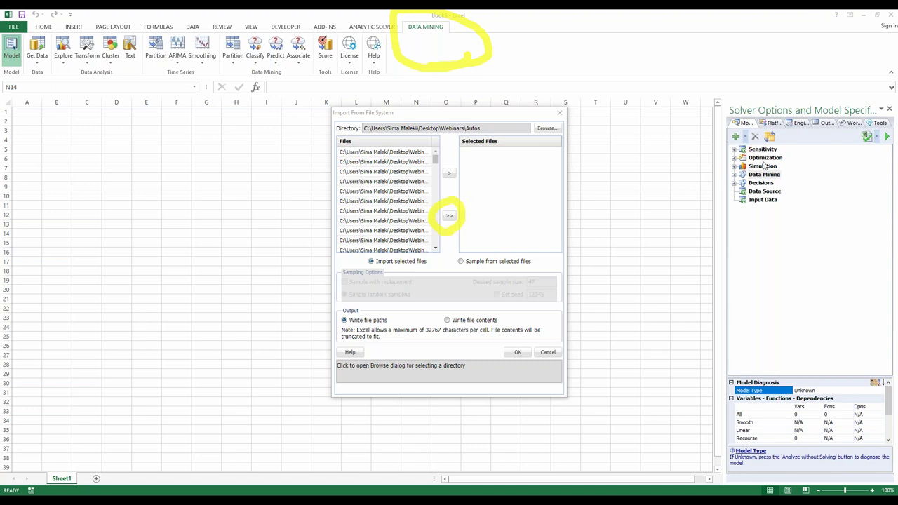
click(449, 215)
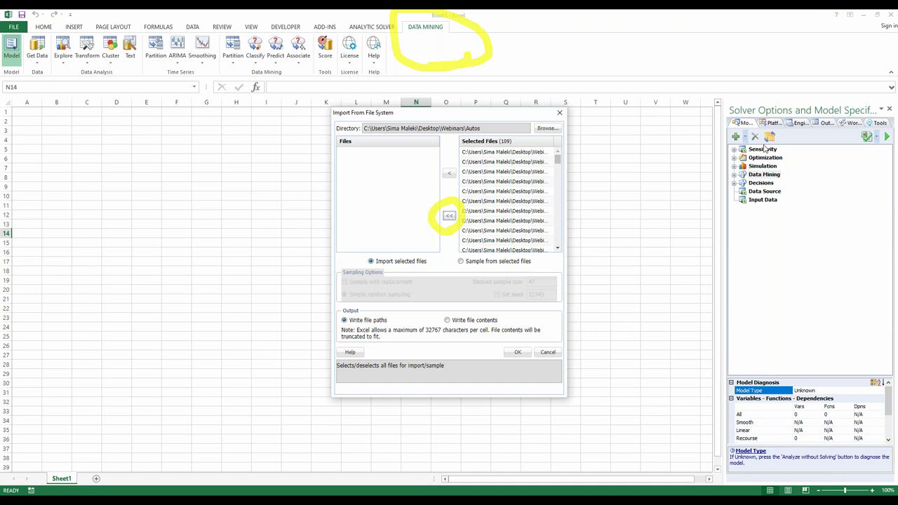
Step: Set the import to sample from the selected files and write file contents, and run it
click(764, 147)
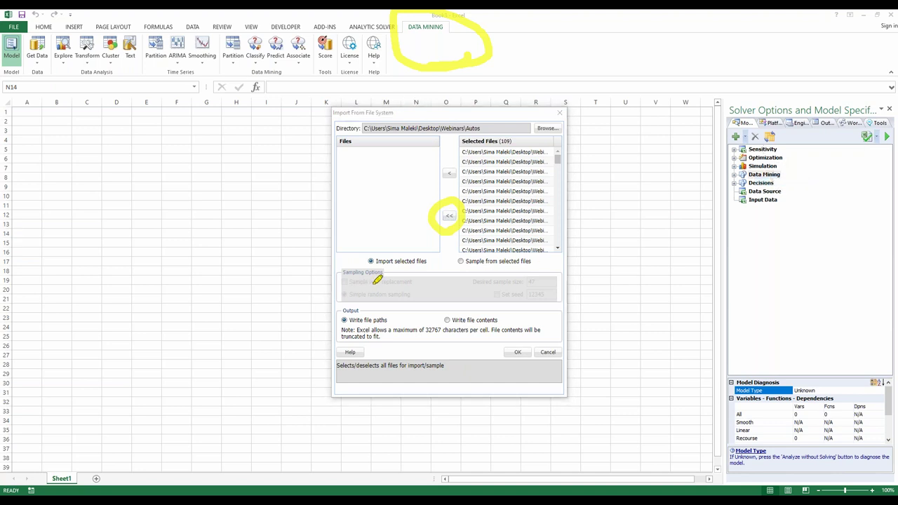
mouse_move(520, 273)
mouse_down()
mouse_move(425, 273)
mouse_move(485, 269)
mouse_up()
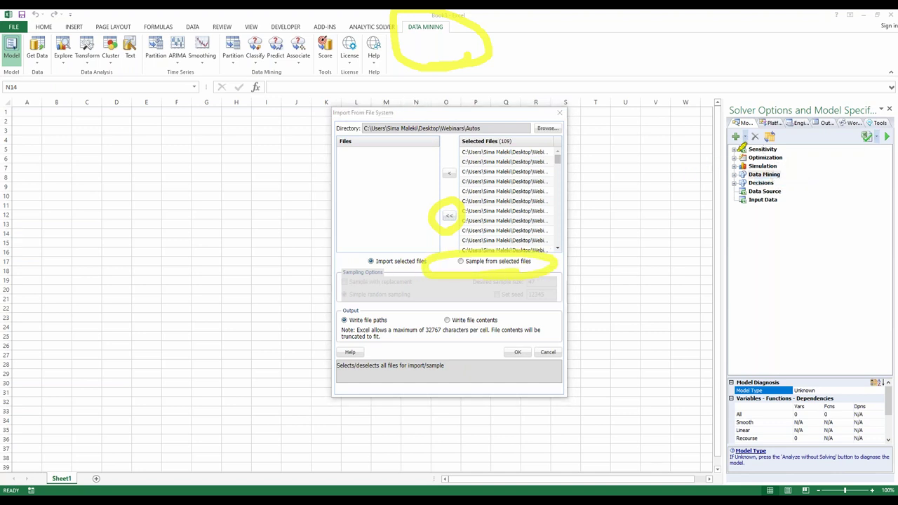
click(460, 262)
click(460, 262)
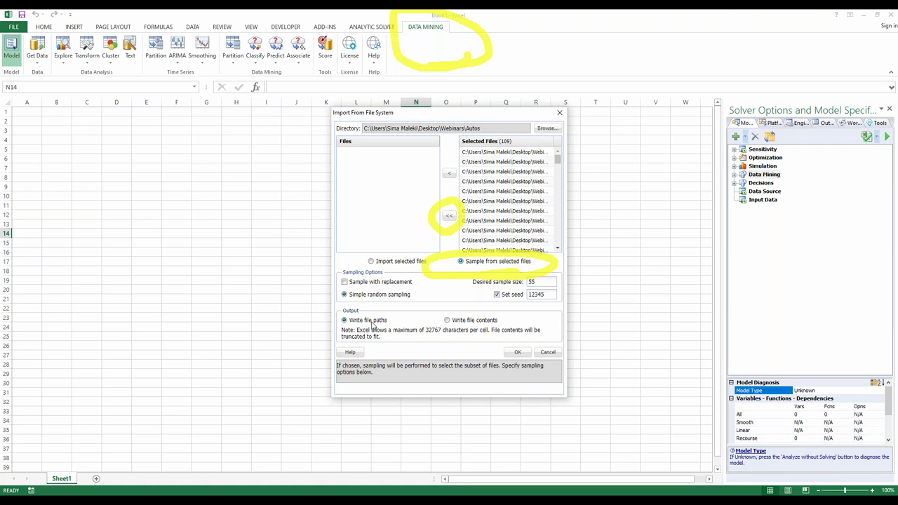
click(447, 321)
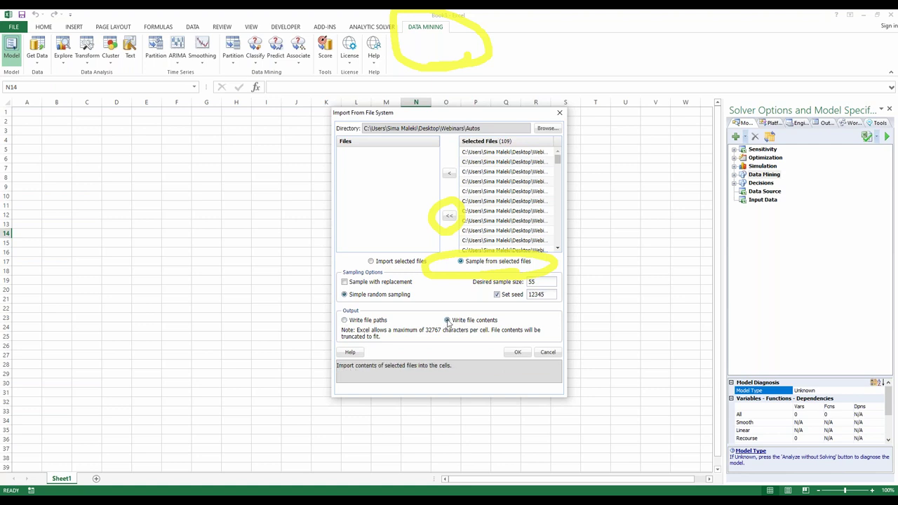
click(516, 353)
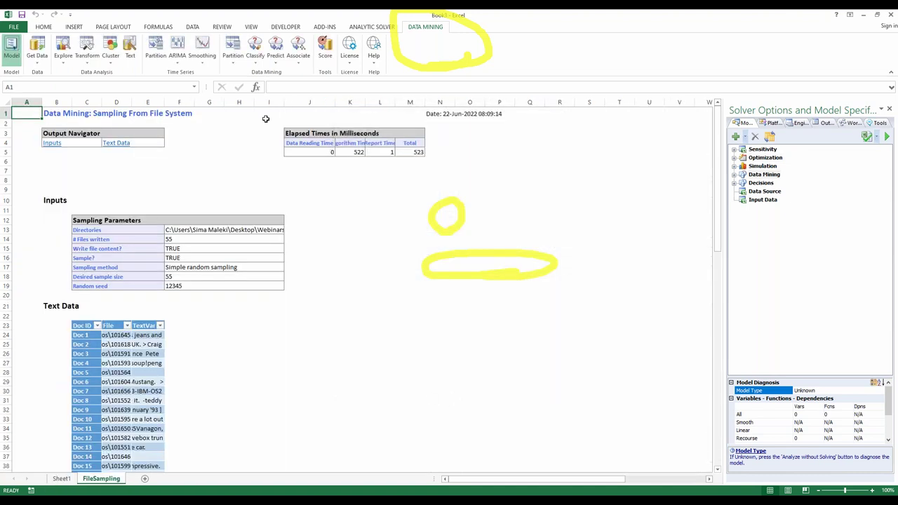
Step: Fit the File and TextVar columns to their contents and inspect the first document's path and text
double_click(131, 101)
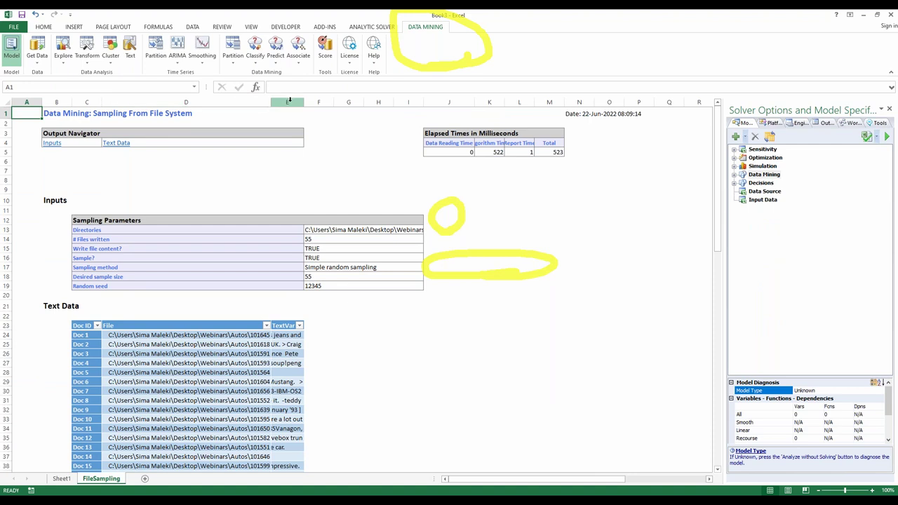
double_click(303, 101)
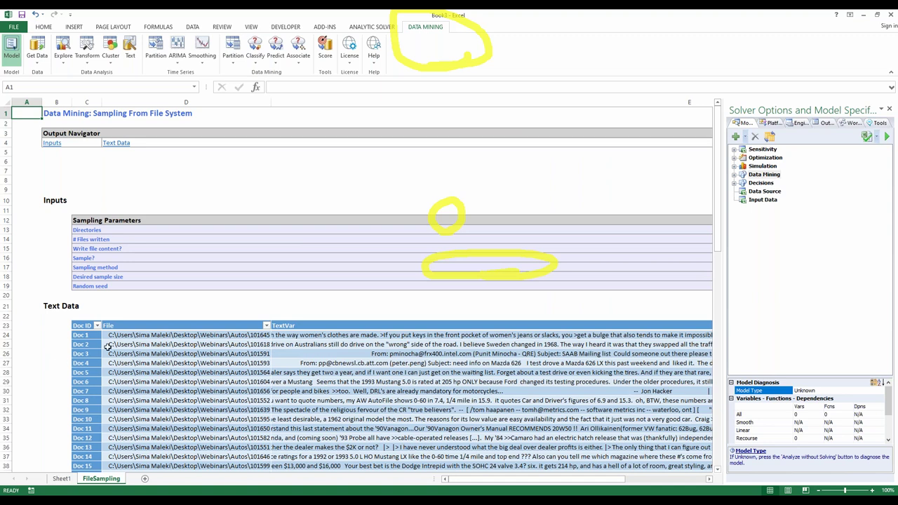
scroll(107, 347, down, 2)
click(174, 276)
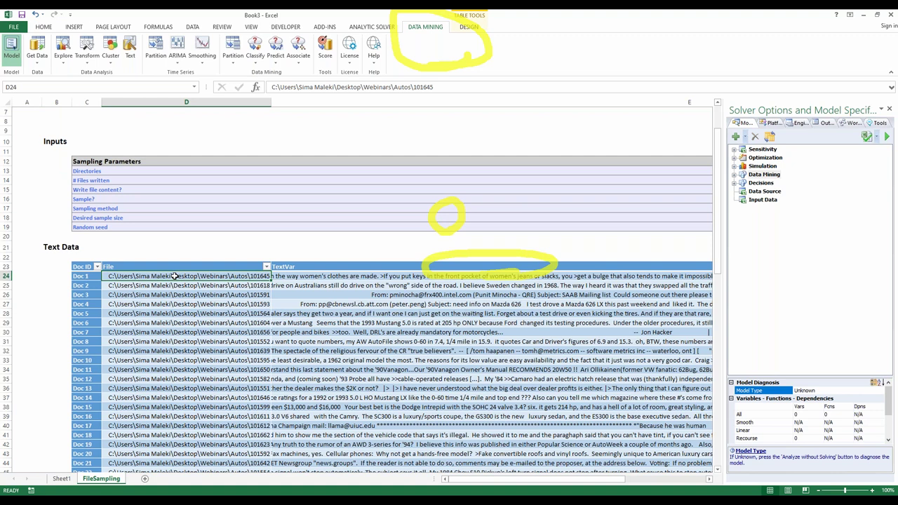
click(325, 276)
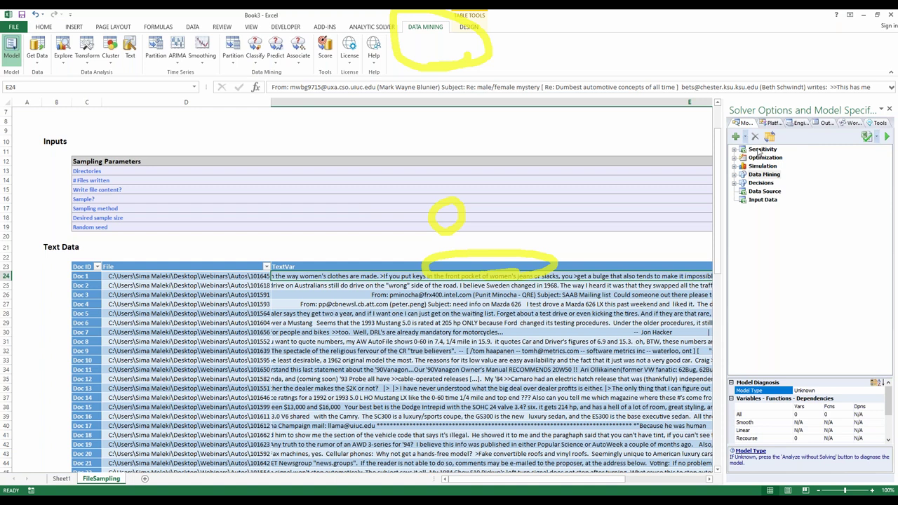
click(765, 222)
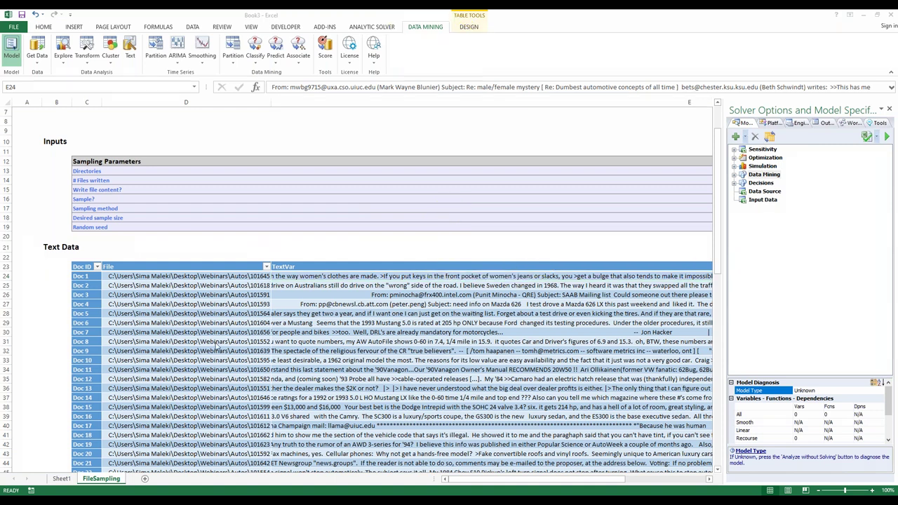
click(129, 280)
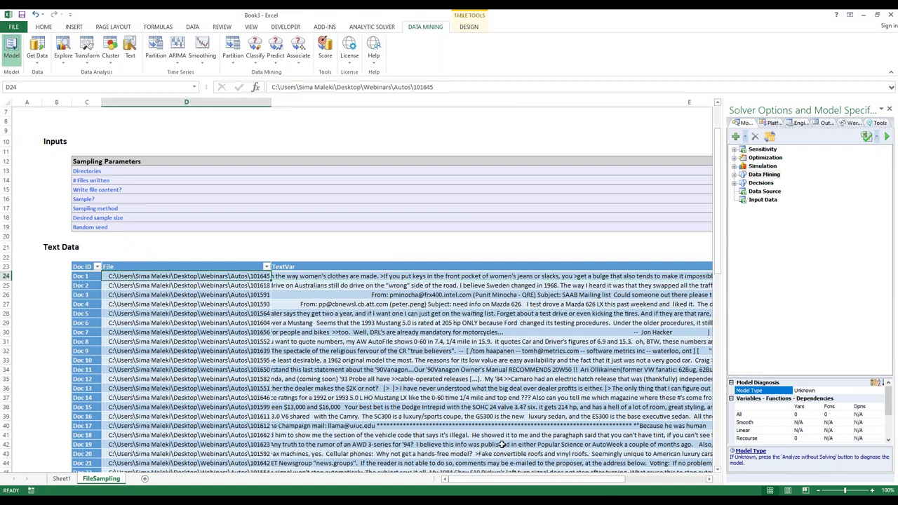
mouse_move(481, 486)
mouse_down()
mouse_move(570, 484)
mouse_move(476, 482)
mouse_up()
click(137, 247)
Step: Return to Sheet1 and view the Big Data options for getting data
click(61, 478)
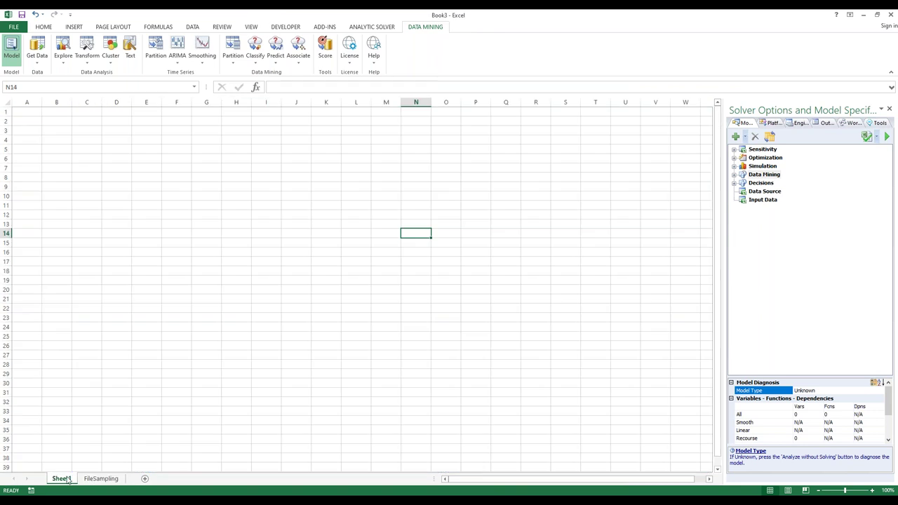
click(37, 51)
mouse_move(100, 169)
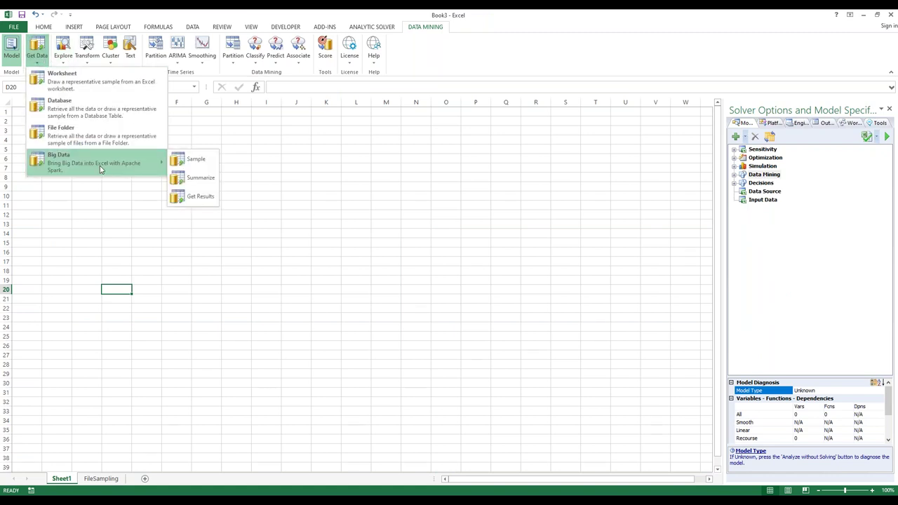
click(238, 141)
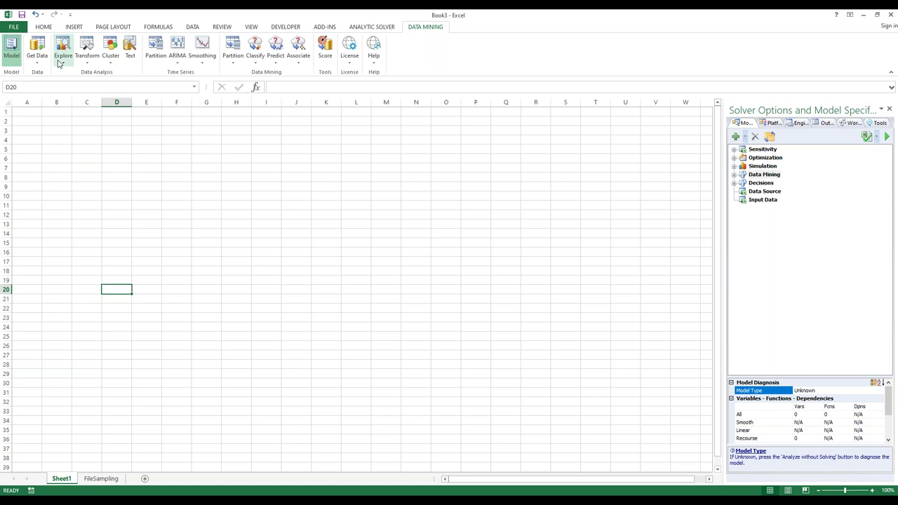
Step: Open the Chart Wizard for exploring data and examine its chart types and the PowerBI and Tableau export options
click(760, 149)
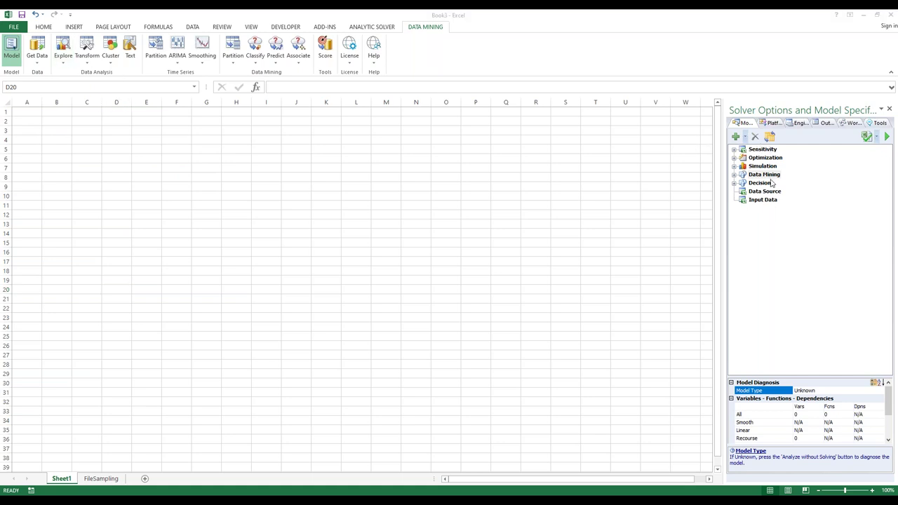
mouse_move(50, 107)
mouse_down()
mouse_move(48, 18)
mouse_move(143, 15)
mouse_move(151, 103)
mouse_up()
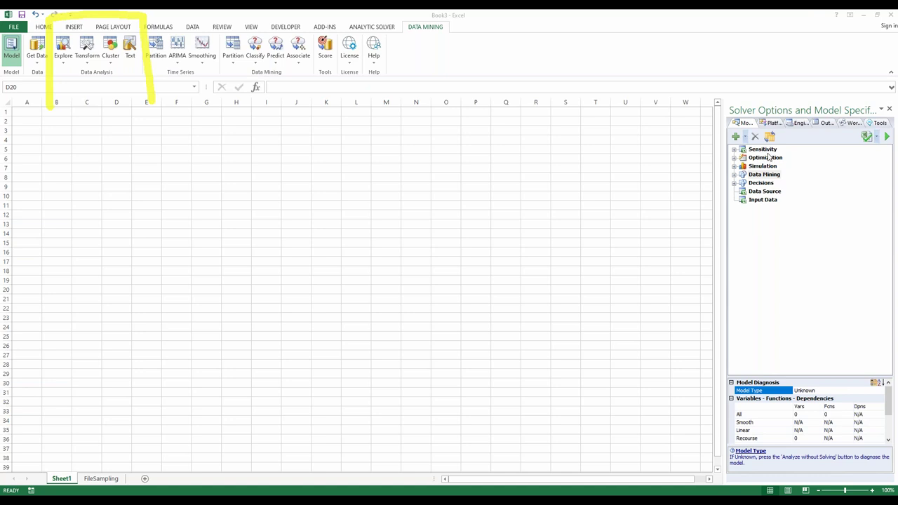
click(64, 62)
click(91, 77)
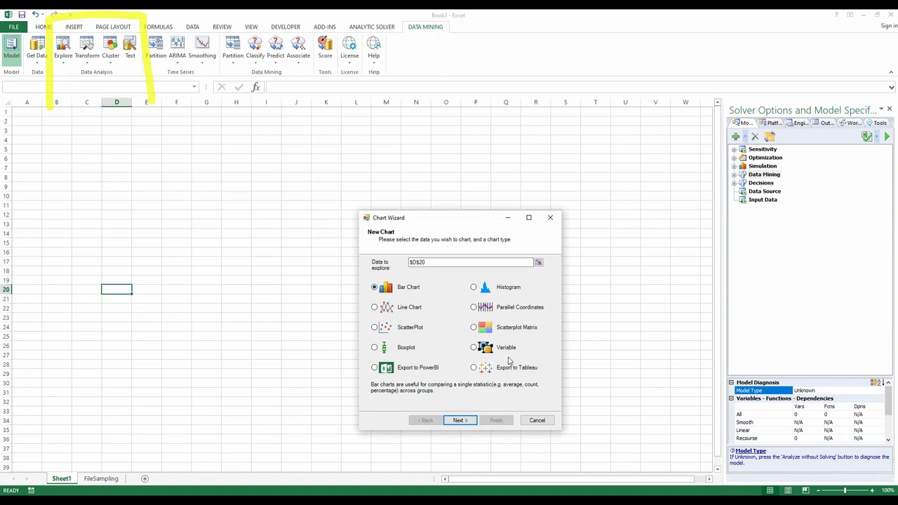
click(764, 150)
mouse_move(434, 384)
mouse_down()
mouse_move(365, 370)
mouse_move(432, 382)
mouse_up()
mouse_move(495, 363)
mouse_down()
mouse_move(571, 375)
mouse_move(502, 396)
mouse_up()
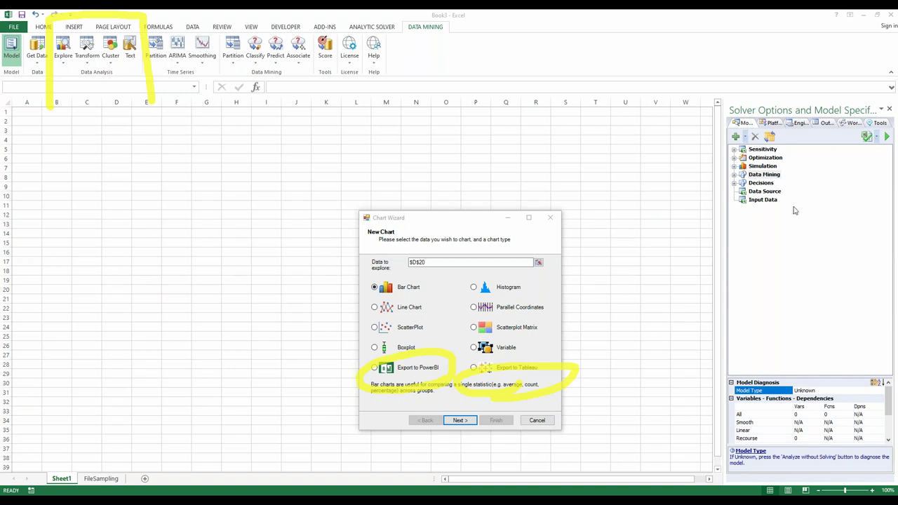
Step: Close the Chart Wizard without creating a chart and return to the empty worksheet
key(Escape)
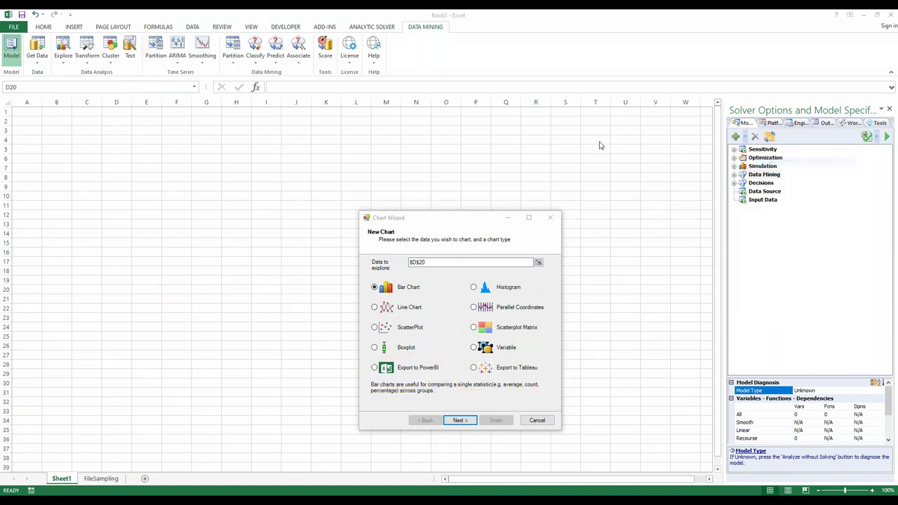
click(550, 218)
click(221, 208)
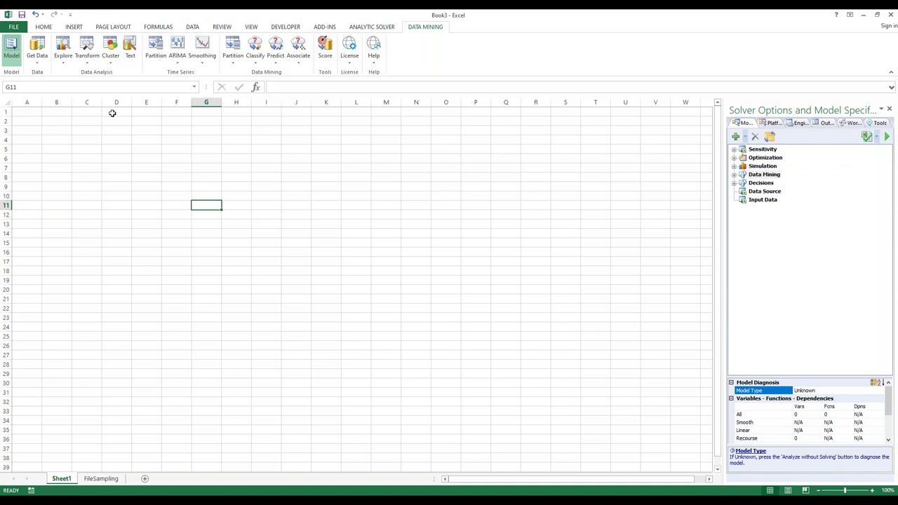
Step: Open the Wine dataset from the Forecasting / Data Mining example models in the Help Center
click(373, 44)
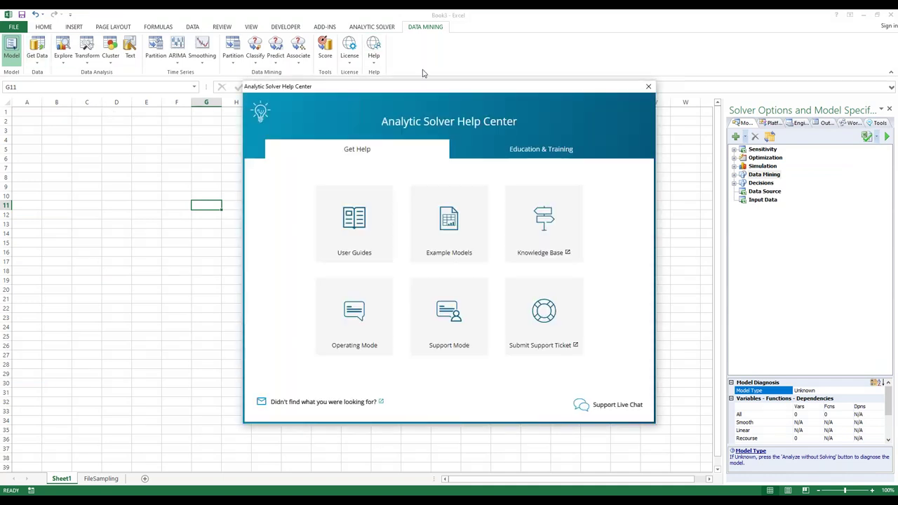
click(448, 241)
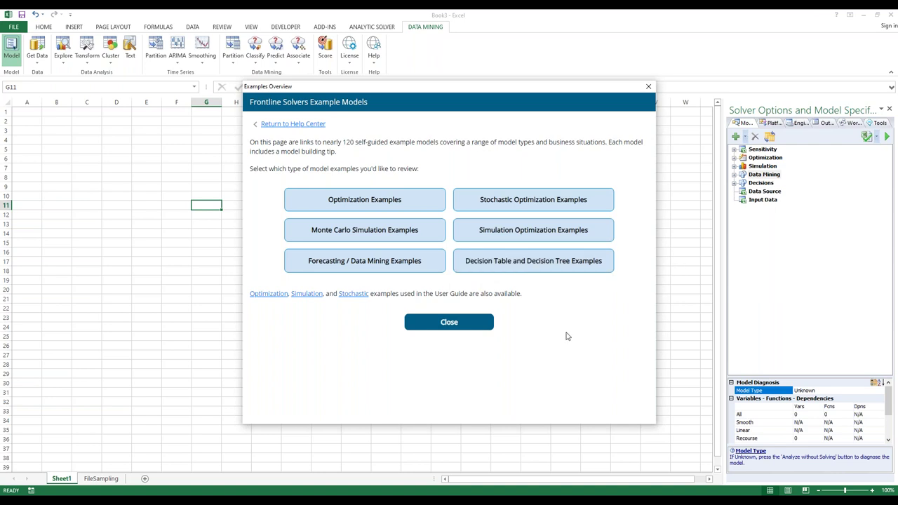
click(387, 270)
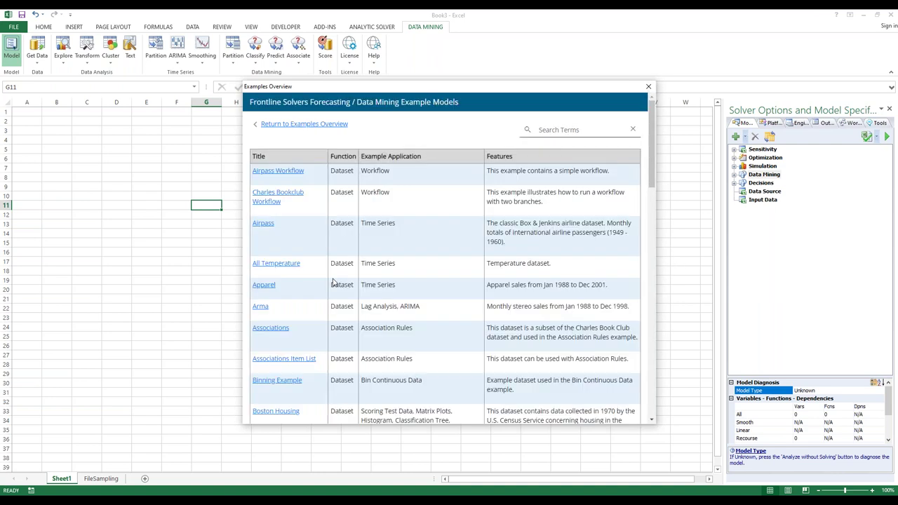
scroll(306, 333, down, 15)
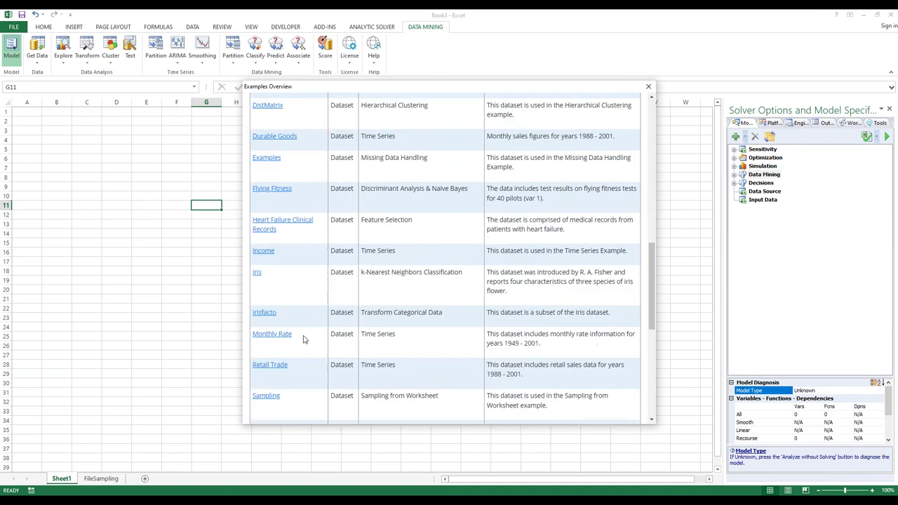
click(259, 340)
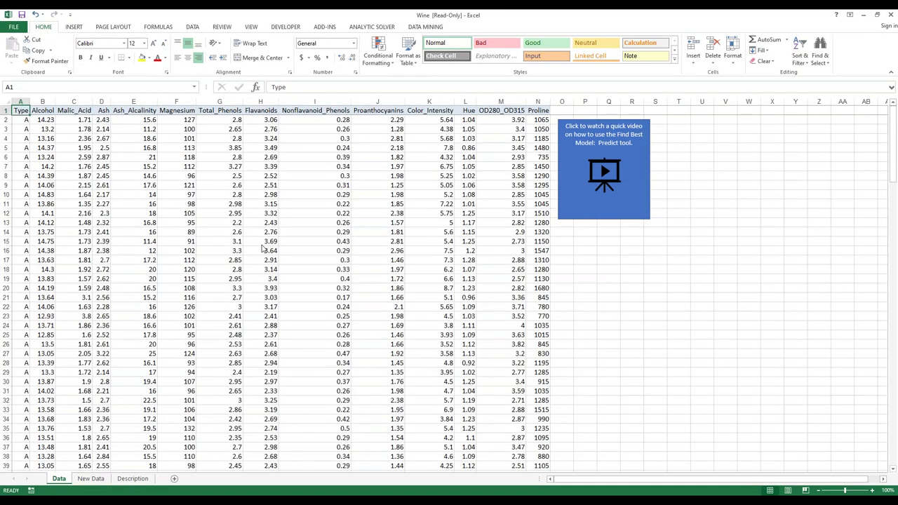
Step: Create a scatterplot matrix of the wine data with Nonflavanoid_Phenols, Proanthocyanins, Color_Intensity, Hue and OD280_OD315
click(261, 242)
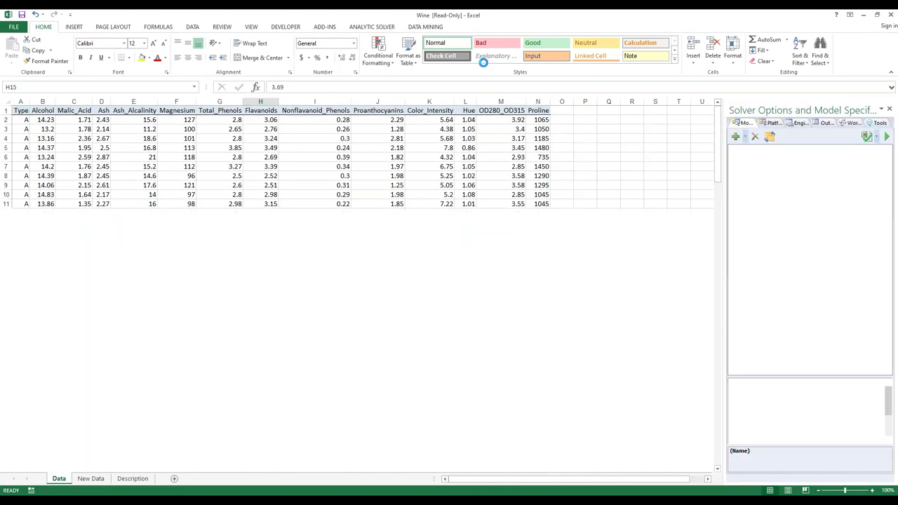
click(421, 26)
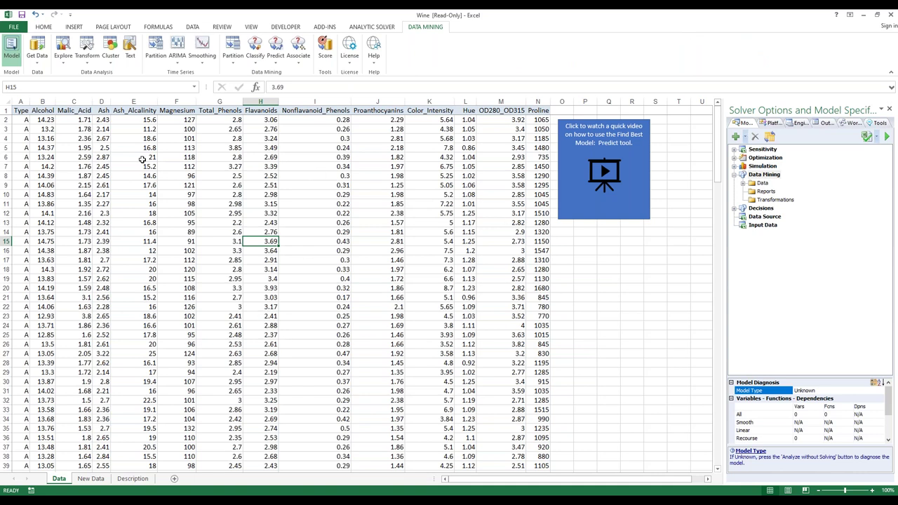
click(61, 63)
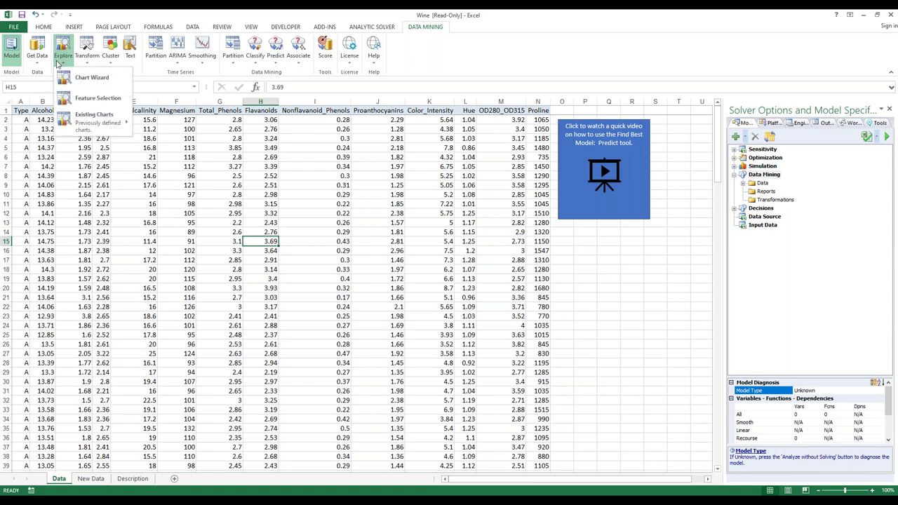
click(83, 77)
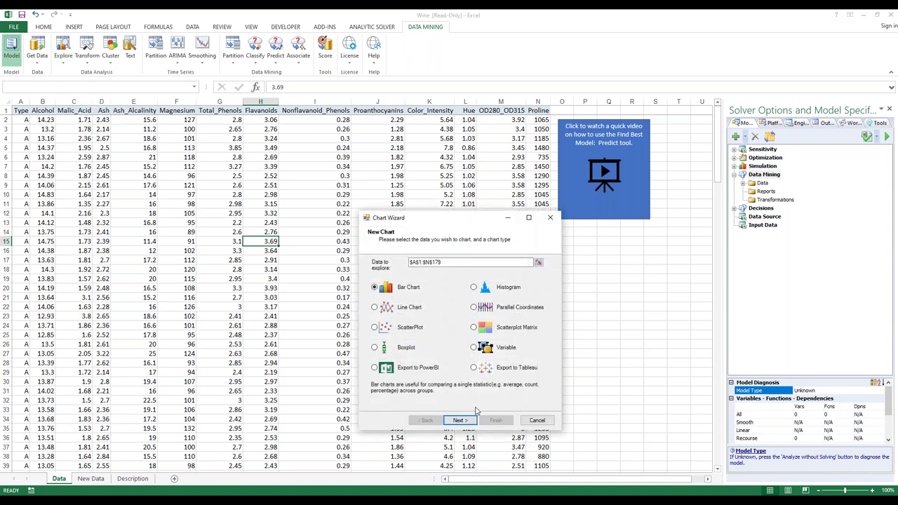
click(474, 327)
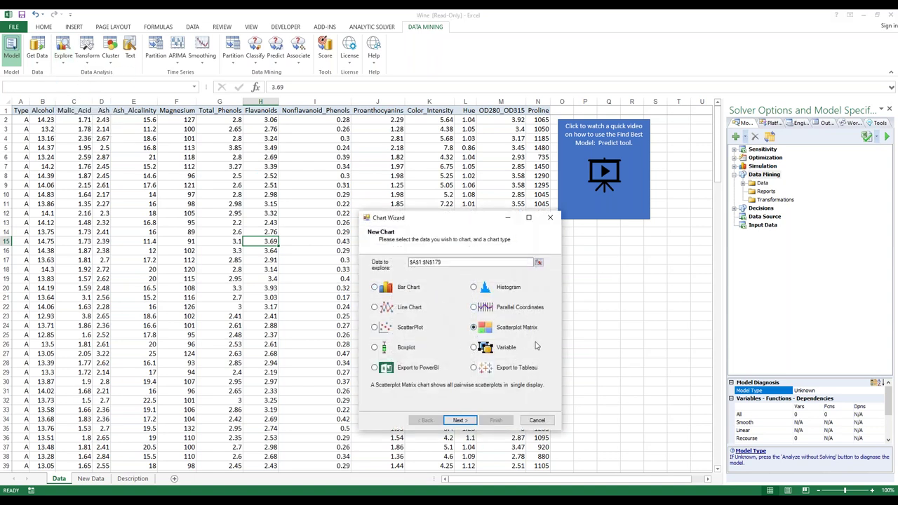
click(460, 420)
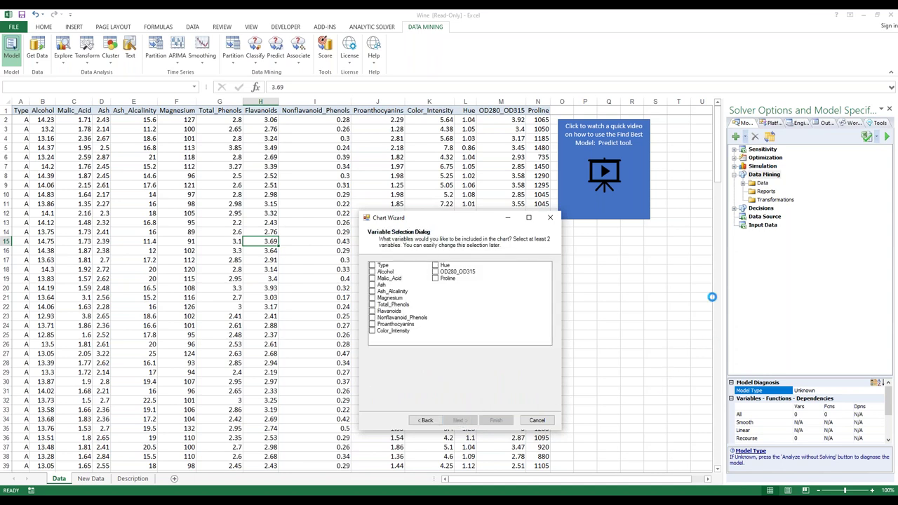
click(372, 324)
click(372, 318)
click(435, 265)
click(435, 272)
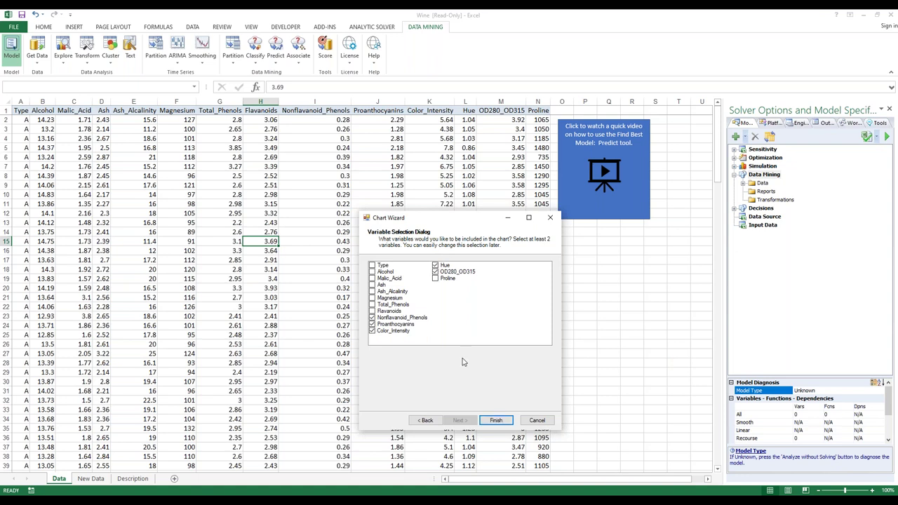
click(496, 420)
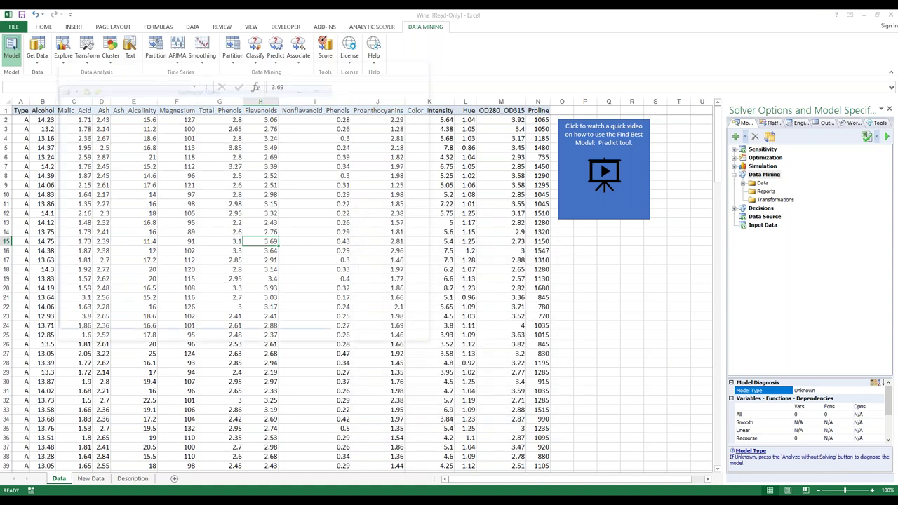
Step: Enlarge the chart window in height and width and place it over the middle of the worksheet
drag(324, 68, 469, 71)
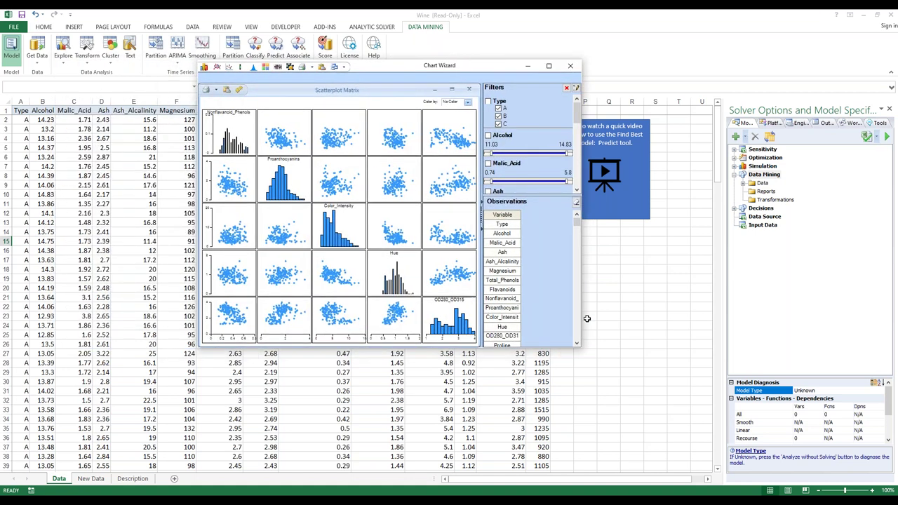
drag(579, 347, 580, 416)
drag(196, 297, 41, 295)
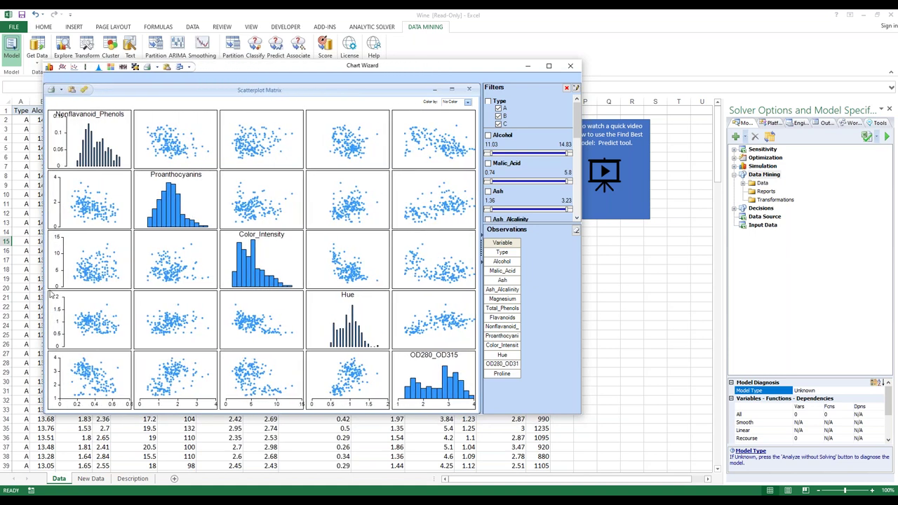
drag(397, 67, 495, 61)
Step: Color the scatterplot matrix by Type to compare the wine types, and set the coloring back to No Color
click(567, 96)
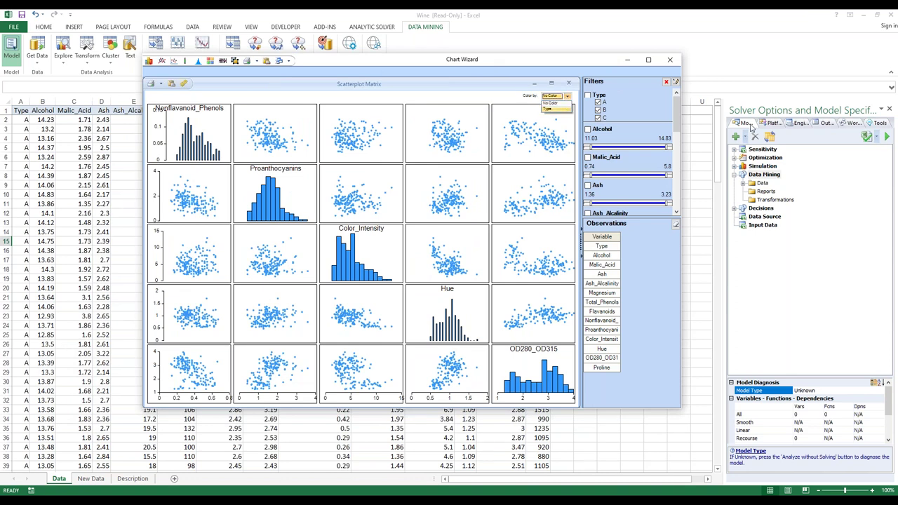
click(764, 183)
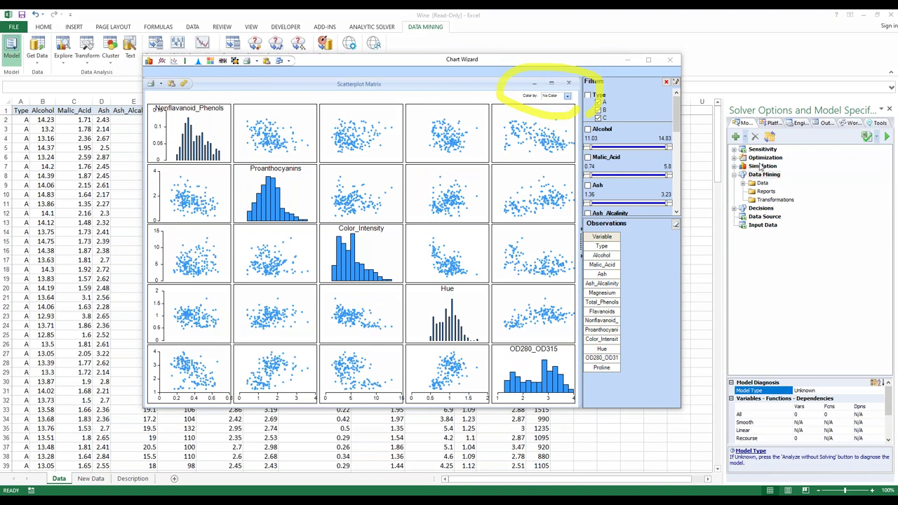
click(569, 98)
click(569, 99)
click(559, 113)
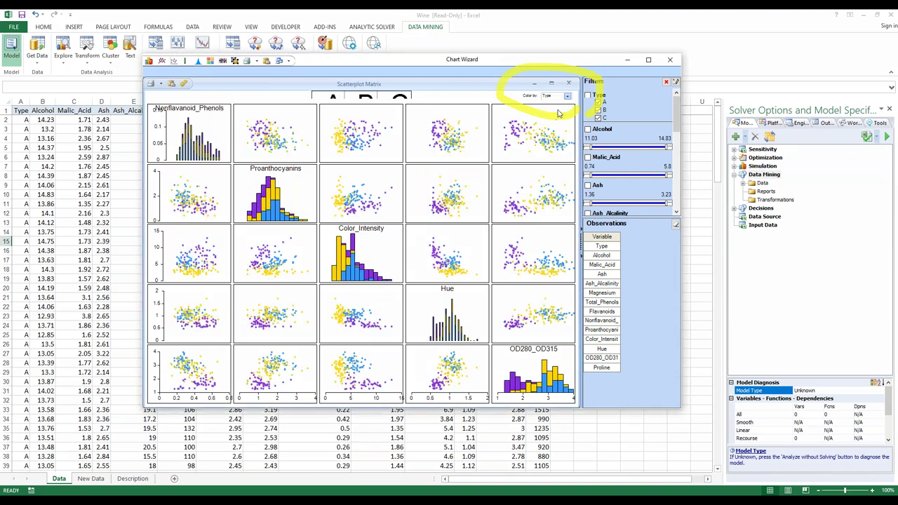
click(566, 96)
click(554, 103)
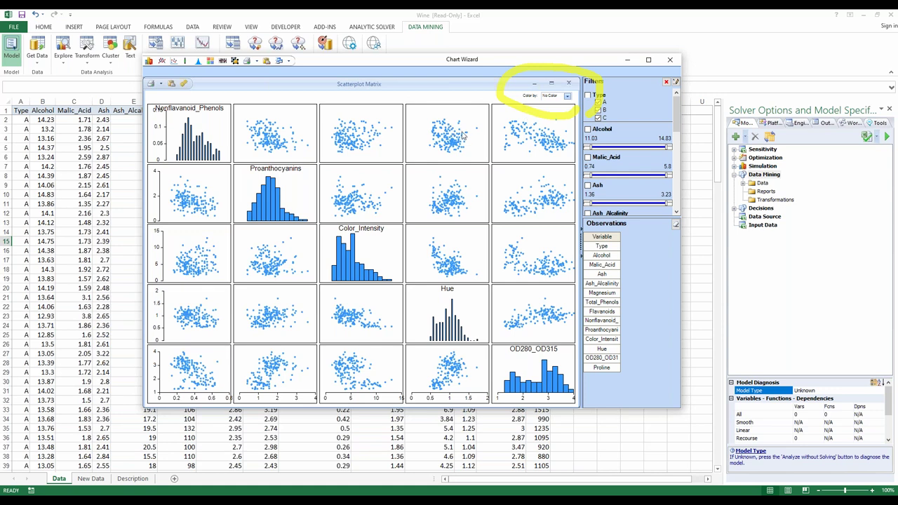
Step: Select outlying points in the Hue and Nonflavanoid_Phenols scatterplot and view all their values under Observations
drag(454, 116, 468, 131)
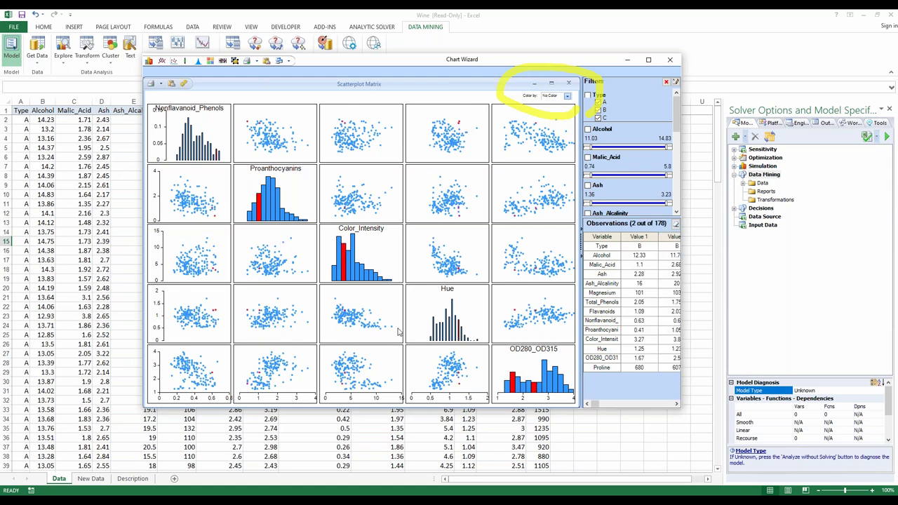
click(676, 405)
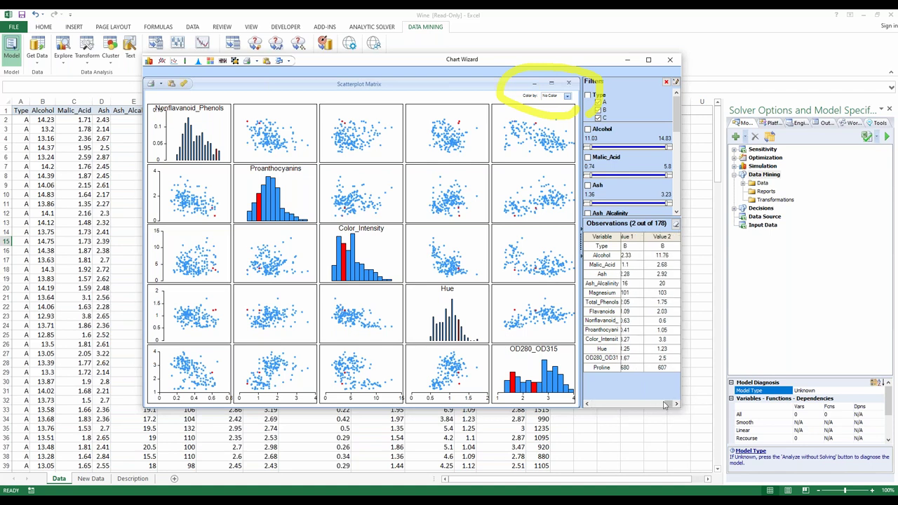
click(756, 137)
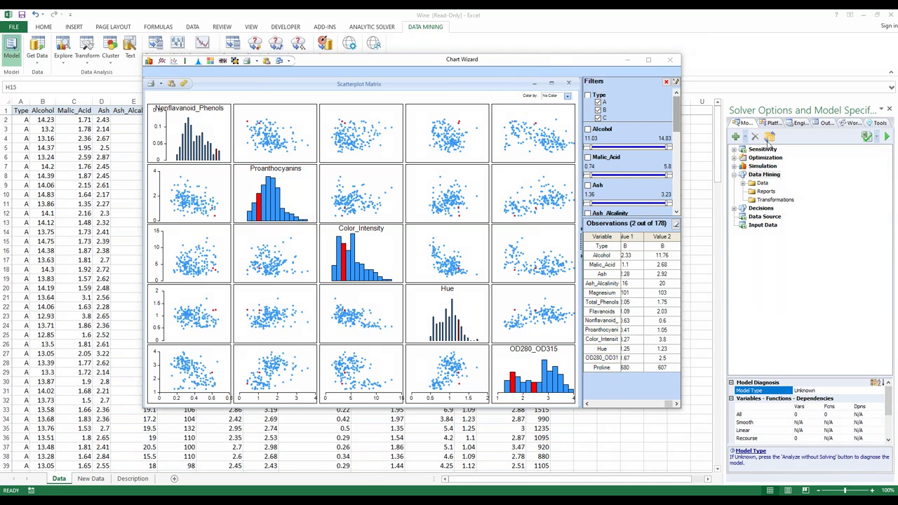
mouse_move(627, 21)
mouse_down()
mouse_move(636, 76)
mouse_move(613, 60)
mouse_up()
drag(237, 156, 198, 63)
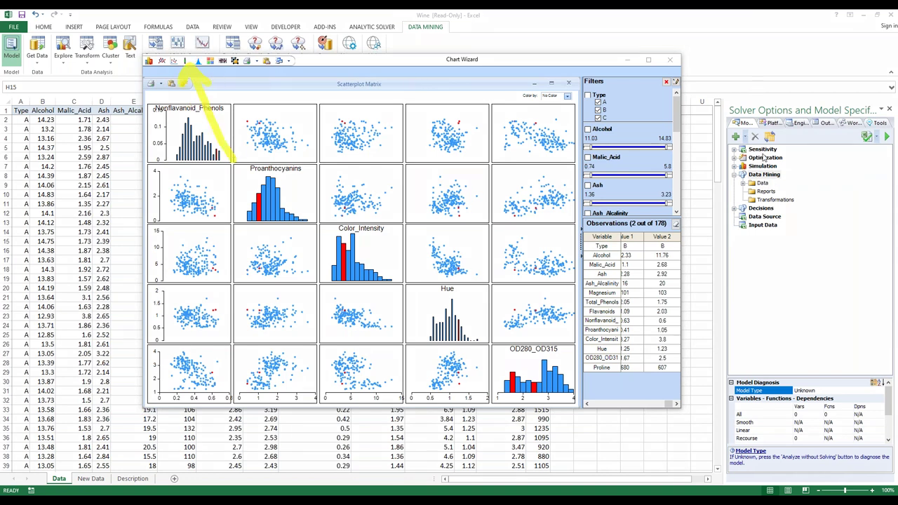
Step: Add a histogram showing the Frequency of Ash_Alcalinity above the scatterplot matrix
click(198, 62)
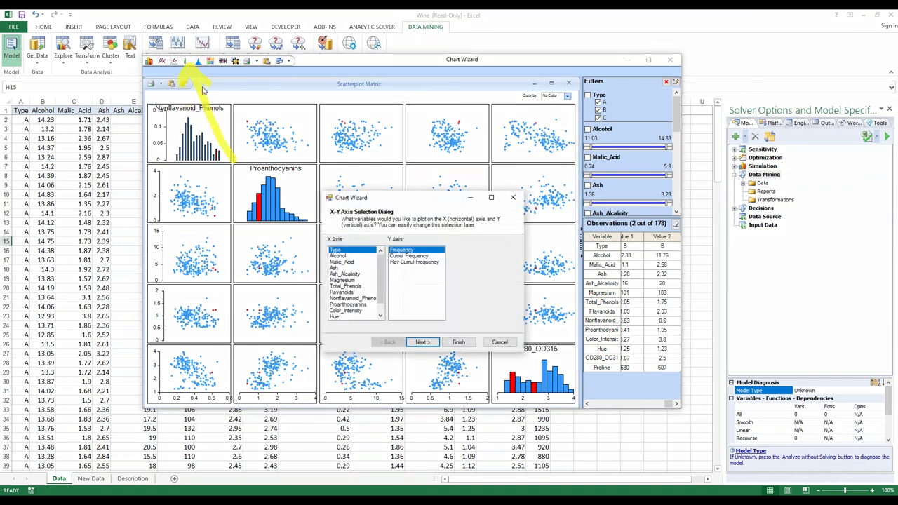
click(348, 274)
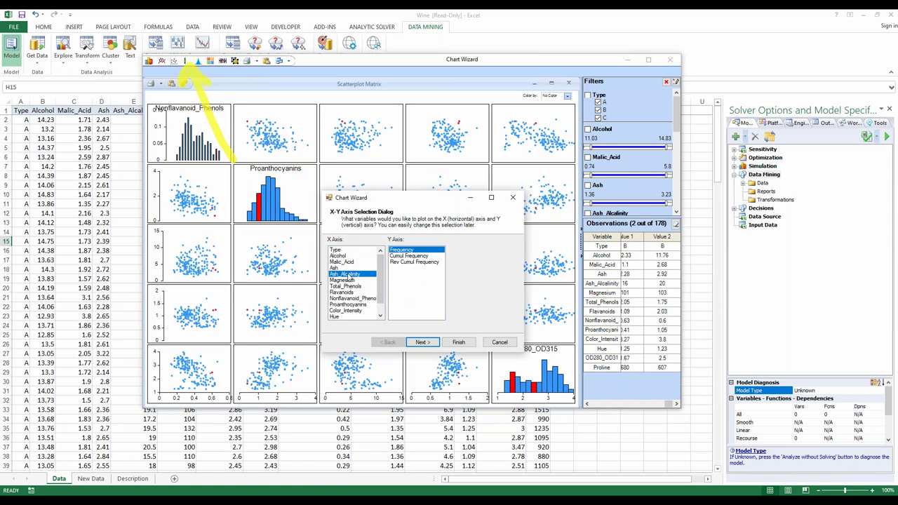
click(455, 343)
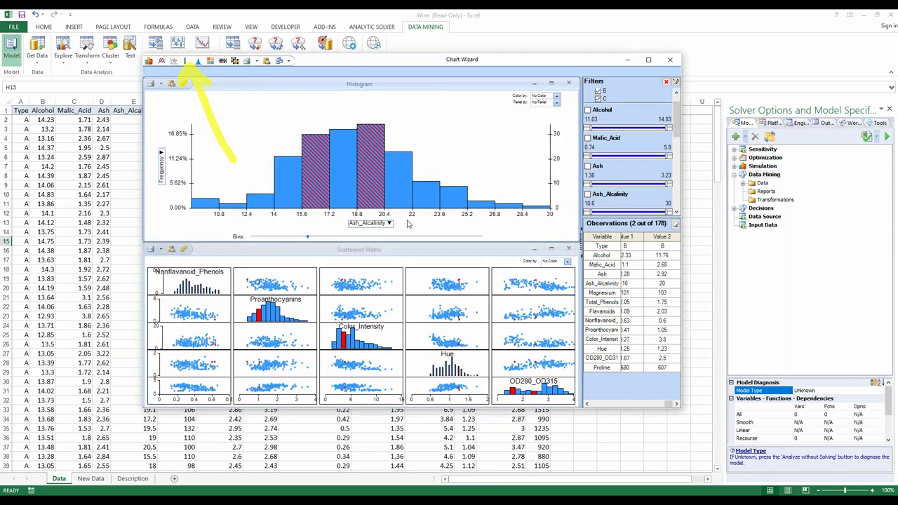
Step: Open the variable selector of the histogram's horizontal axis and examine the axis and bin controls
click(389, 223)
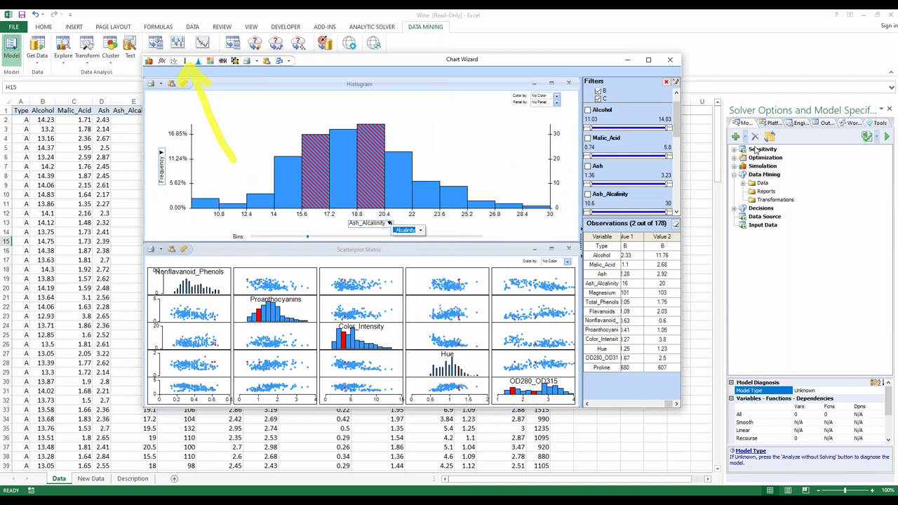
mouse_move(434, 264)
mouse_down()
mouse_move(432, 211)
mouse_move(379, 263)
mouse_up()
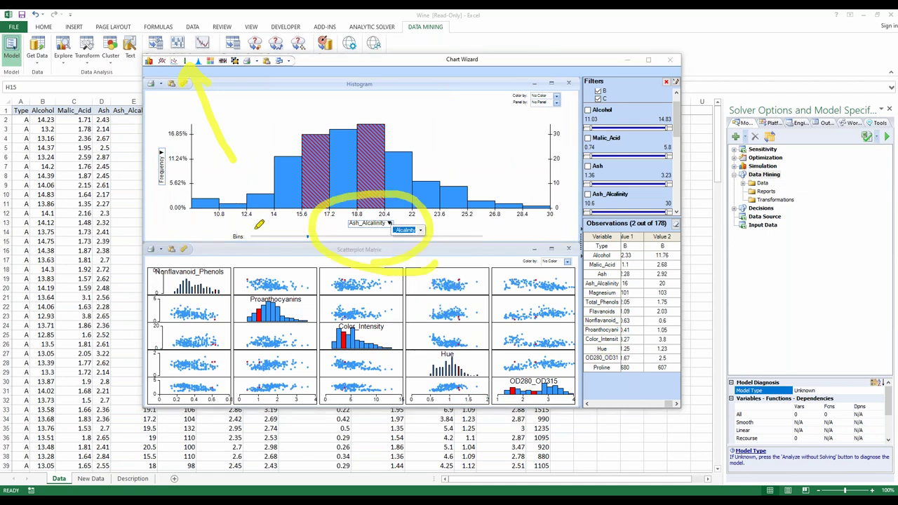
mouse_move(207, 224)
mouse_down()
mouse_move(245, 237)
mouse_move(294, 235)
mouse_up()
drag(124, 224, 156, 186)
mouse_move(143, 188)
mouse_down()
mouse_move(155, 185)
mouse_move(152, 201)
mouse_up()
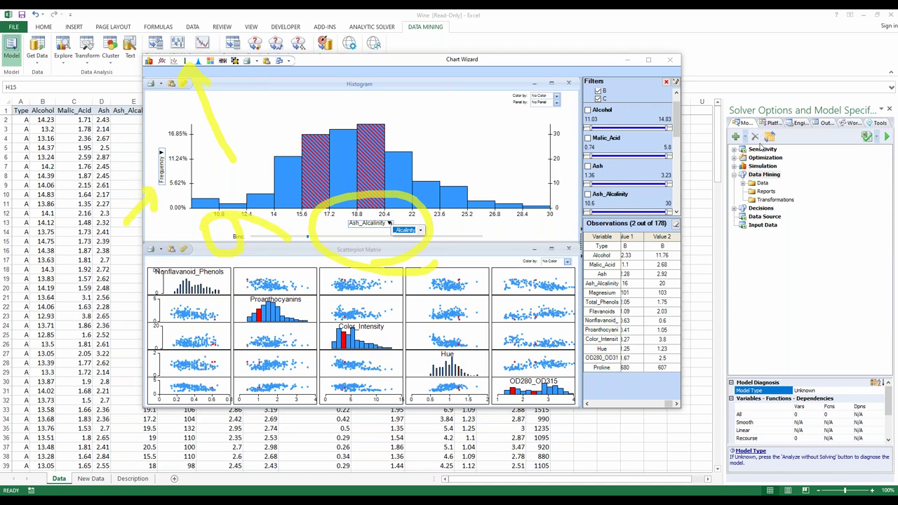
key(Escape)
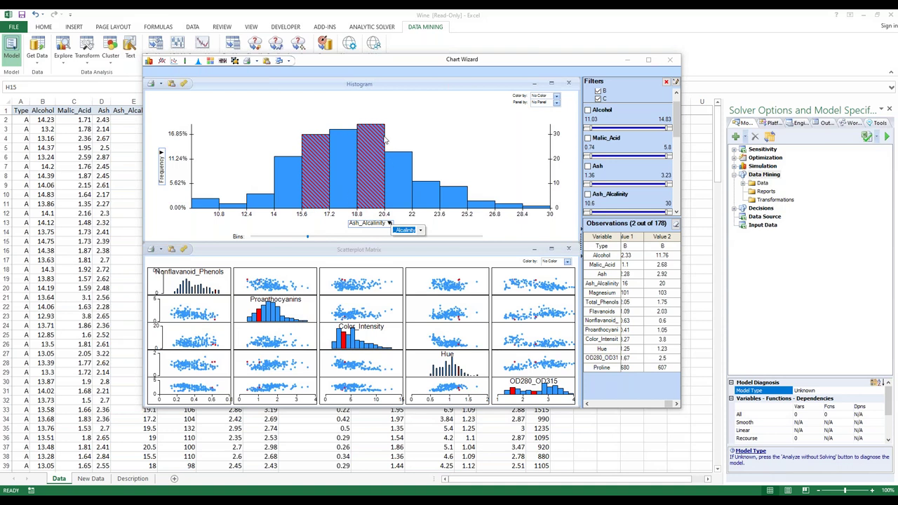
Step: Highlight the outlying point in the Hue and Nonflavanoid_Phenols plot, and reduce the Ash_Alcalinity histogram to fewer, 2-unit-wide bins
click(470, 281)
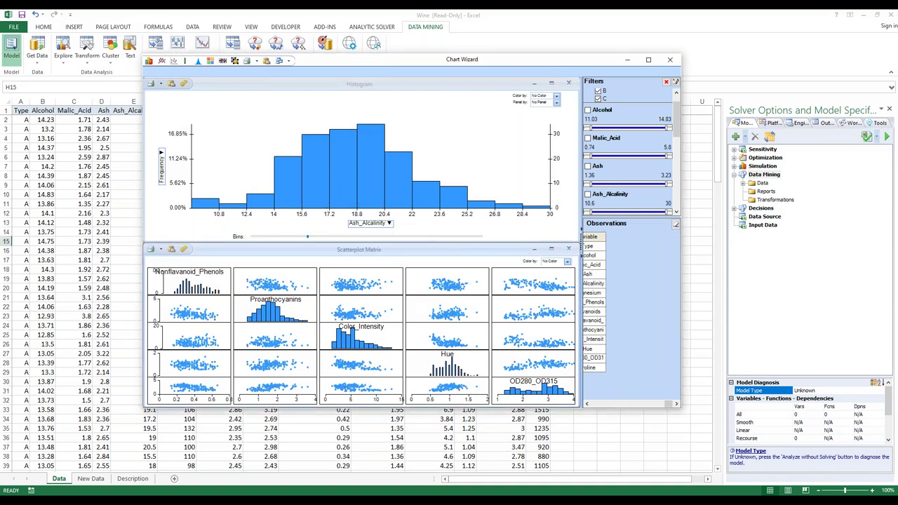
click(477, 284)
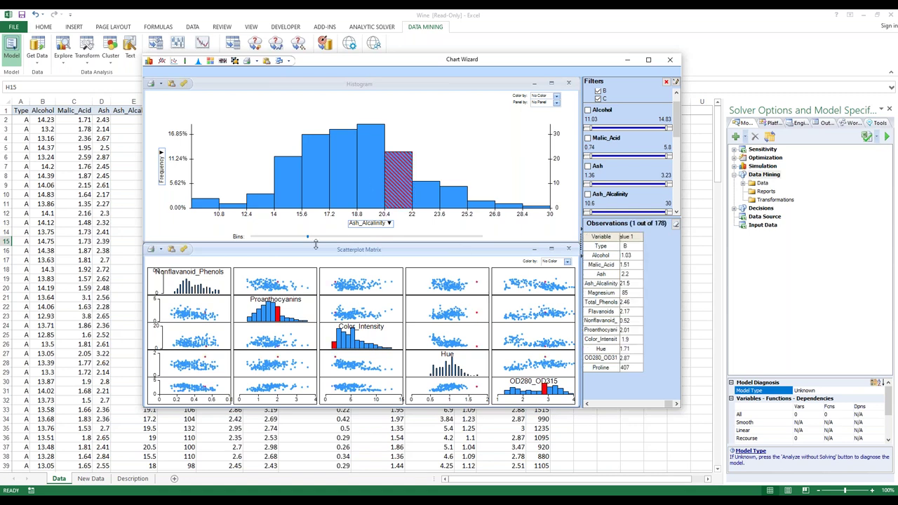
mouse_move(307, 239)
mouse_down()
mouse_move(335, 240)
mouse_move(294, 242)
mouse_up()
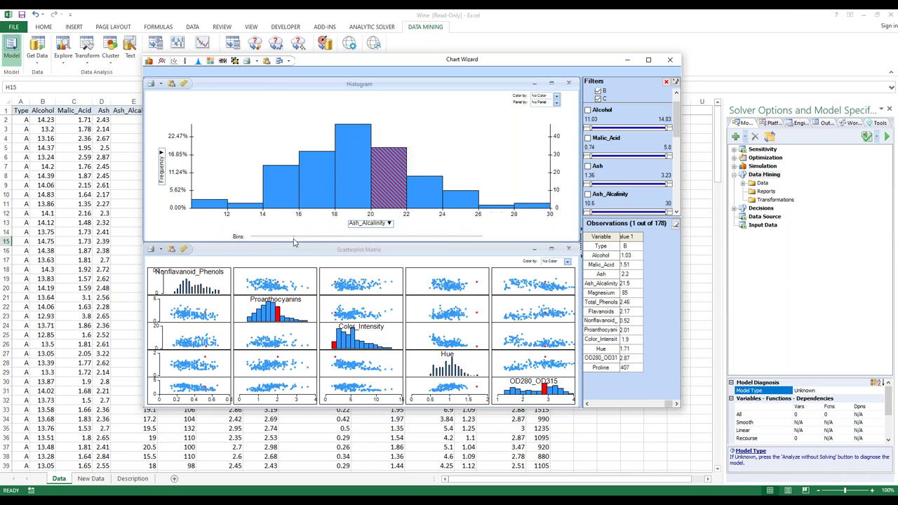
Step: Switch the Ash_Alcalinity histogram to Cumul Frequency and select a group of points in the Color_Intensity and Proanthocyanins scatterplot
click(163, 156)
click(180, 174)
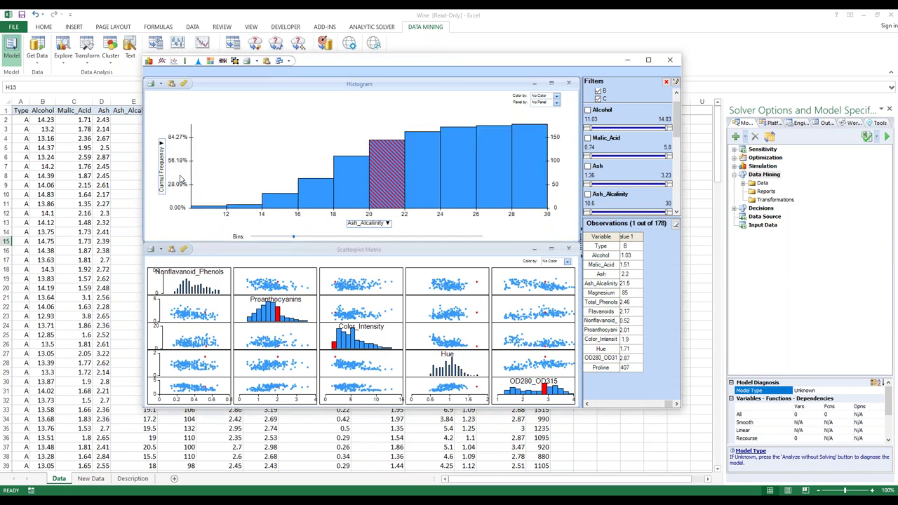
drag(373, 303, 405, 322)
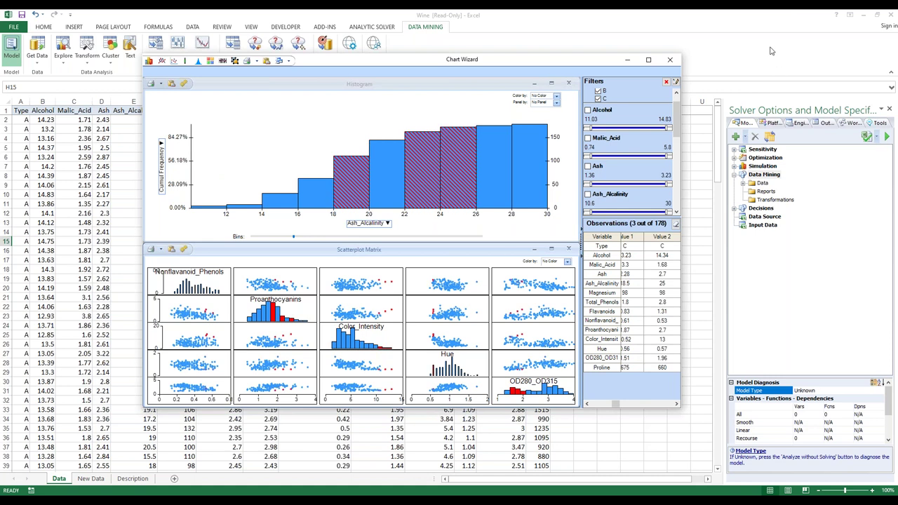
Step: Close the Chart Wizard window and save its charts under the name chart1
click(669, 60)
text(chart1)
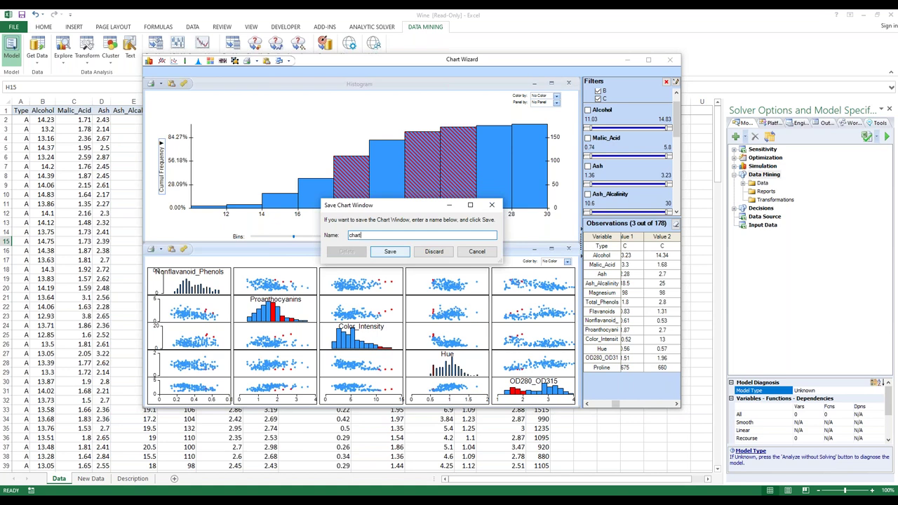
click(389, 252)
click(375, 251)
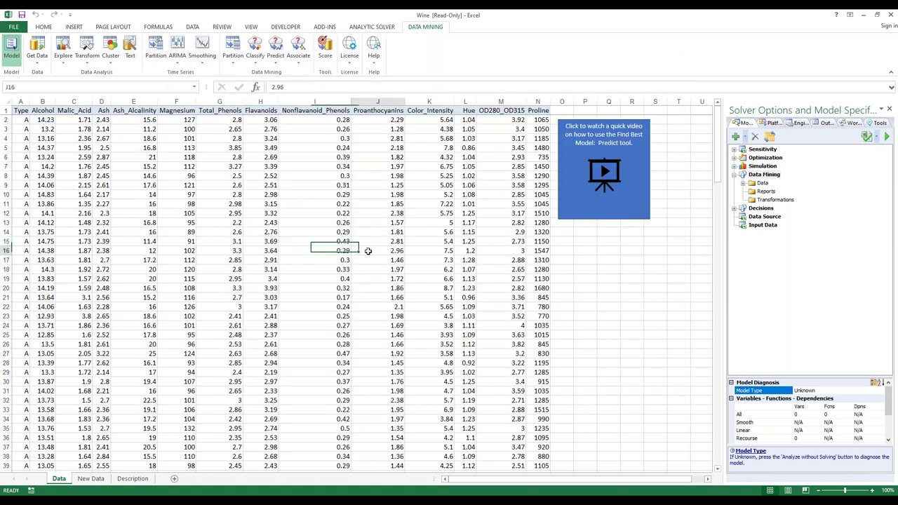
Step: Find the saved chart1 among the existing charts
click(63, 65)
mouse_move(106, 121)
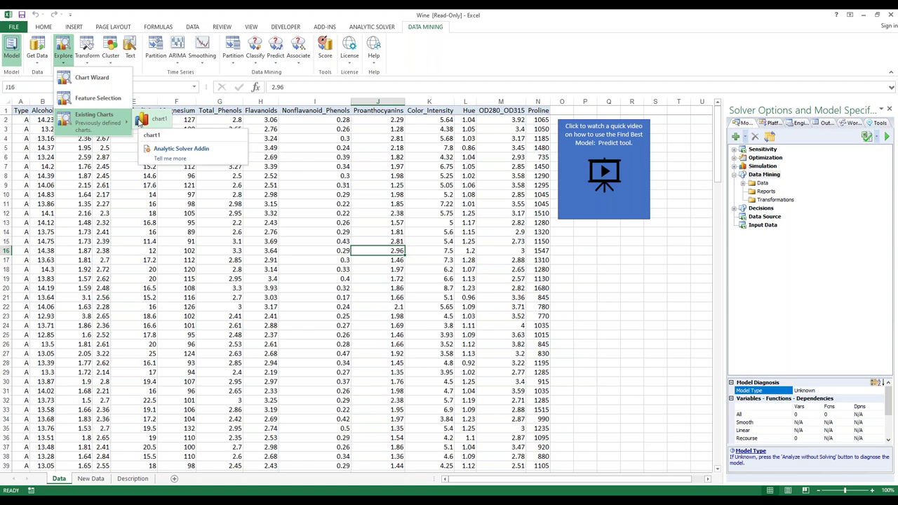
click(143, 119)
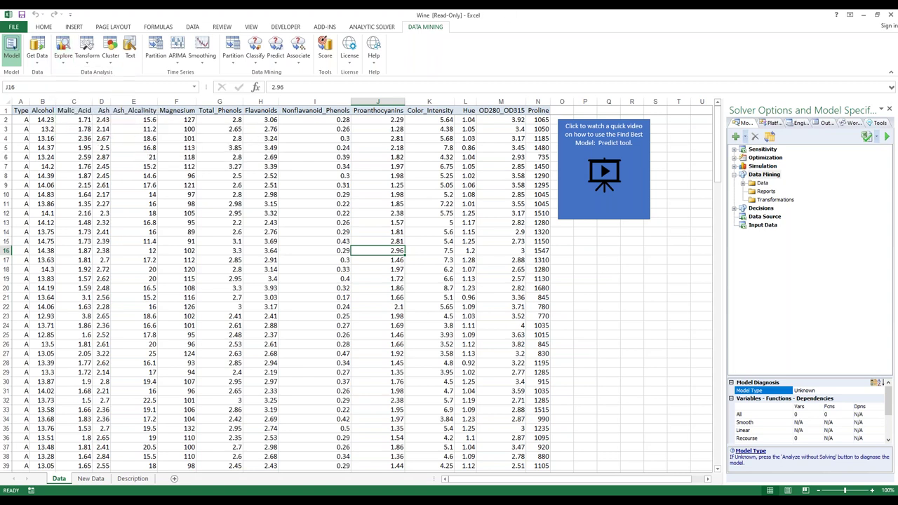
click(117, 64)
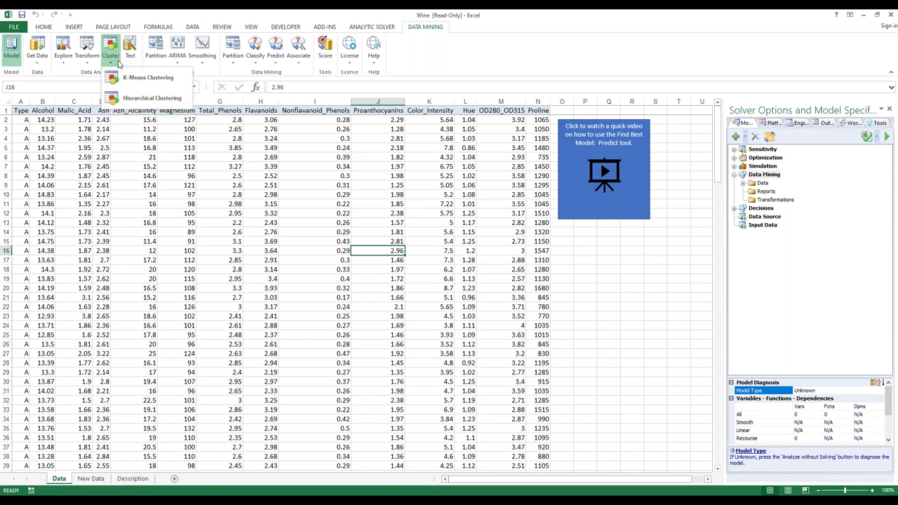
click(473, 51)
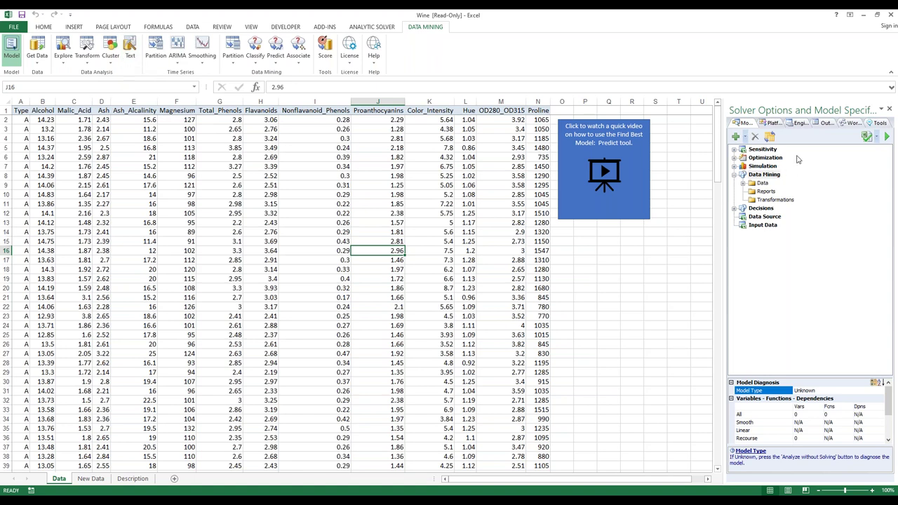
click(756, 152)
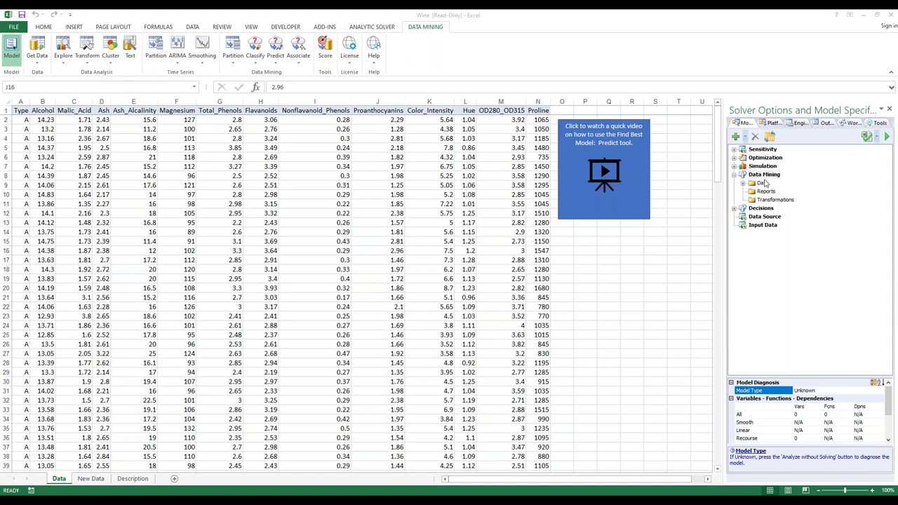
mouse_move(139, 78)
mouse_down()
mouse_move(137, 34)
mouse_move(203, 24)
mouse_move(225, 44)
mouse_move(226, 82)
mouse_up()
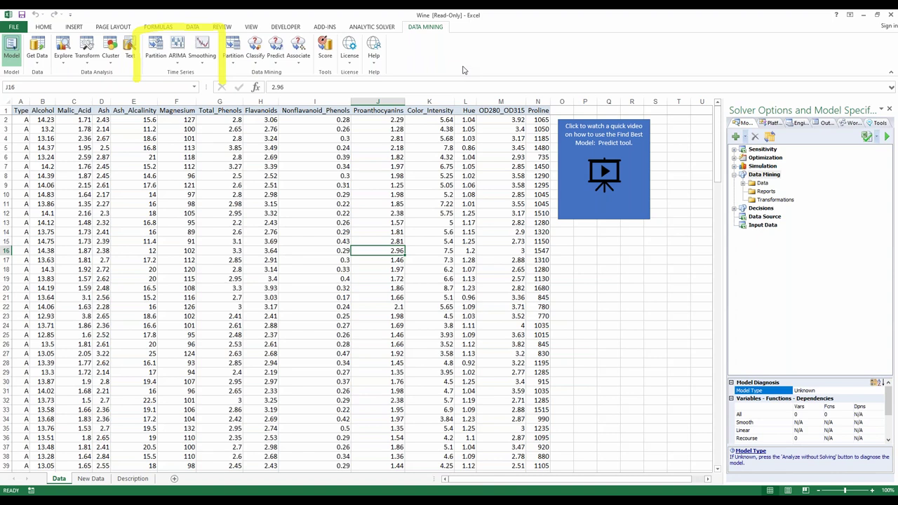
click(758, 153)
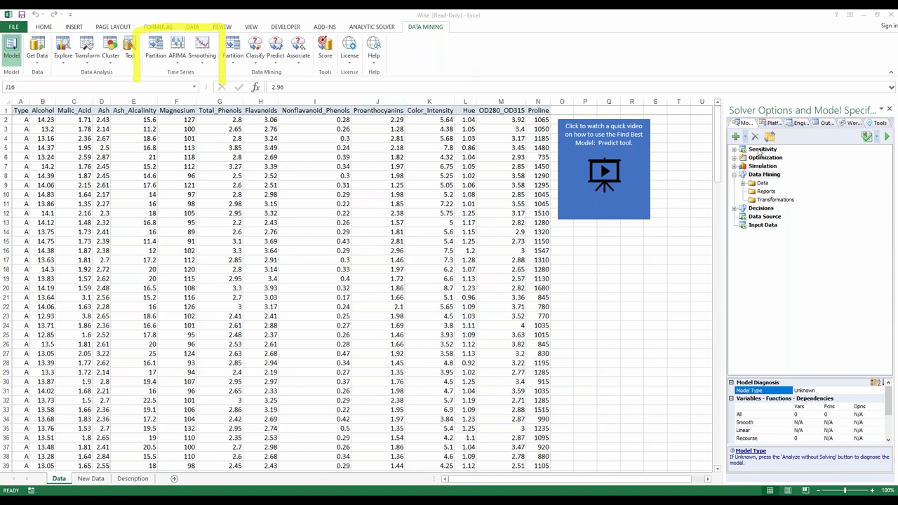
mouse_move(83, 119)
mouse_down()
mouse_move(146, 66)
mouse_move(153, 80)
mouse_up()
mouse_move(244, 70)
mouse_down()
mouse_move(249, 153)
mouse_move(248, 70)
mouse_up()
mouse_move(172, 67)
mouse_down()
mouse_move(191, 38)
mouse_move(146, 70)
mouse_move(161, 49)
mouse_up()
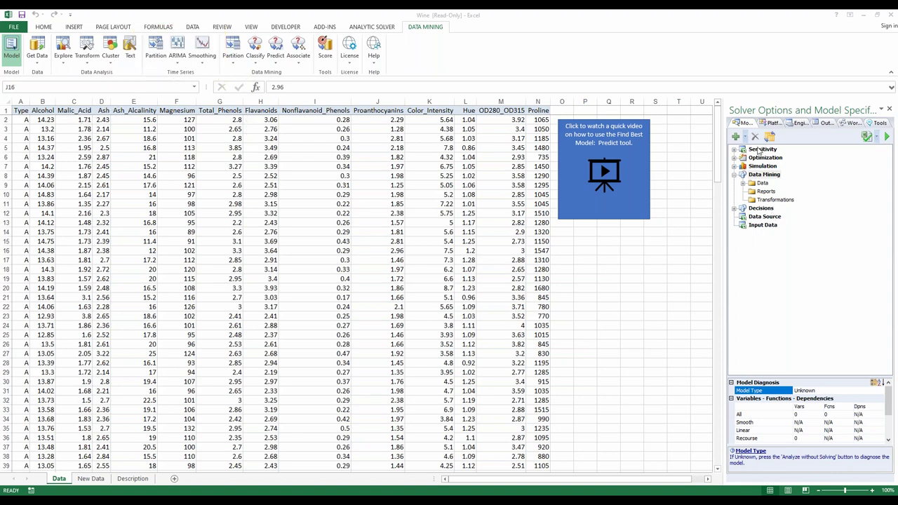
Step: Examine the data mining partition options and the time series ARIMA and Smoothing methods, including the Holt-Winters variants
click(236, 64)
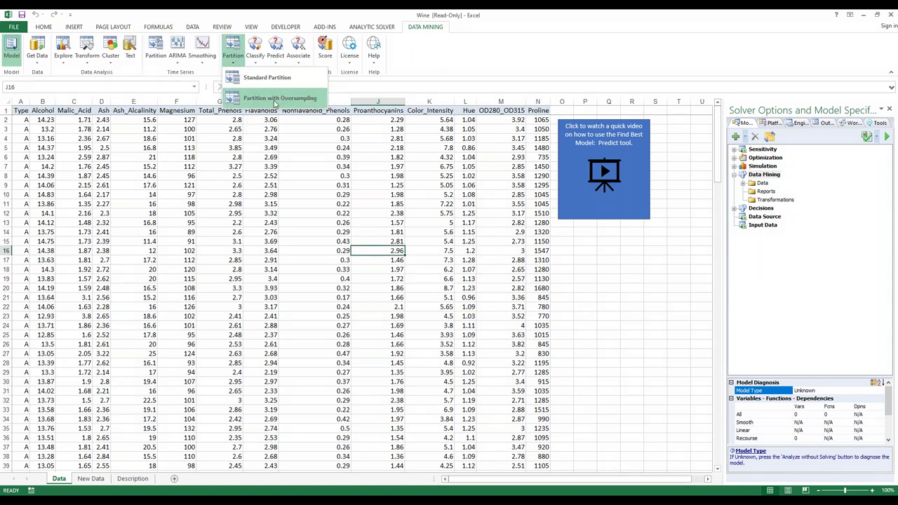
click(387, 83)
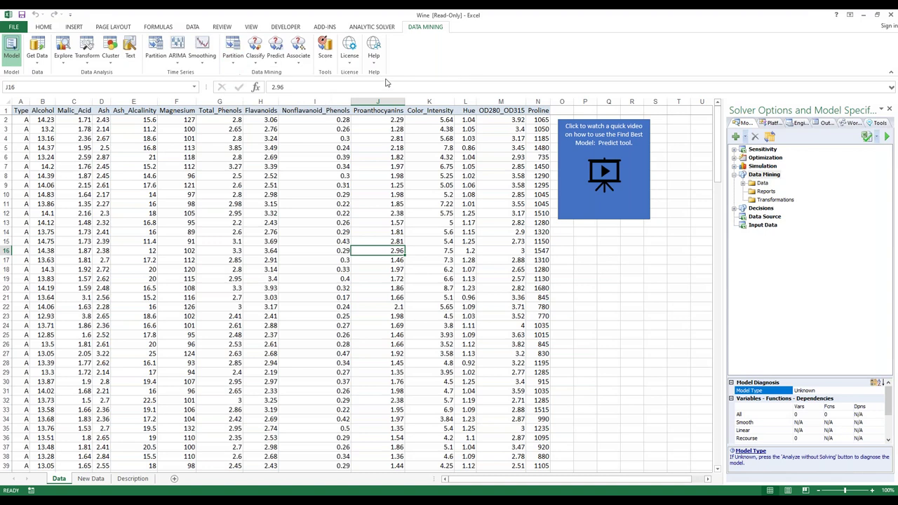
click(150, 46)
click(177, 63)
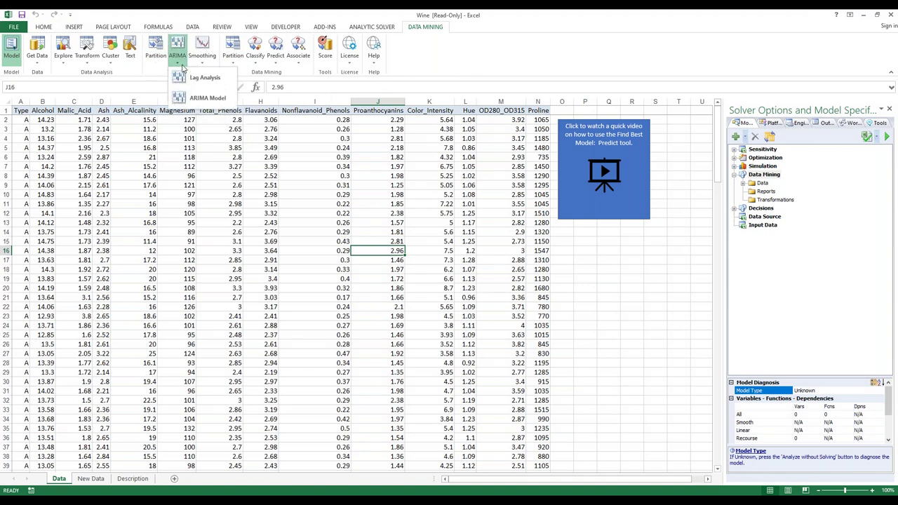
click(202, 63)
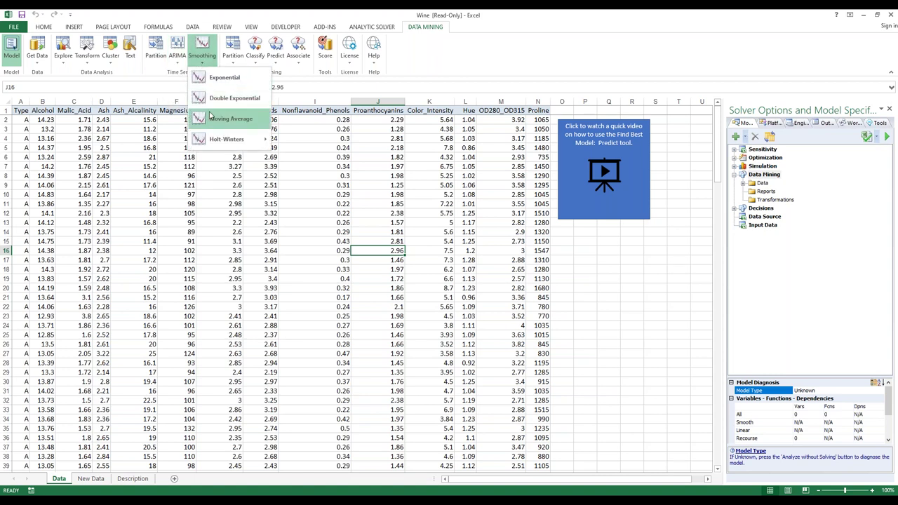
mouse_move(208, 144)
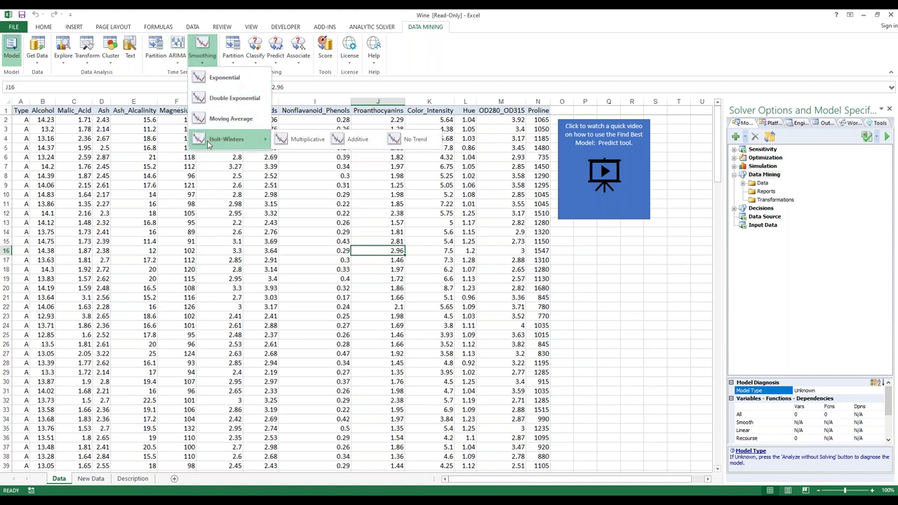
click(486, 81)
Step: Open the Airpass time series dataset from the Forecasting / Data Mining example models
click(375, 46)
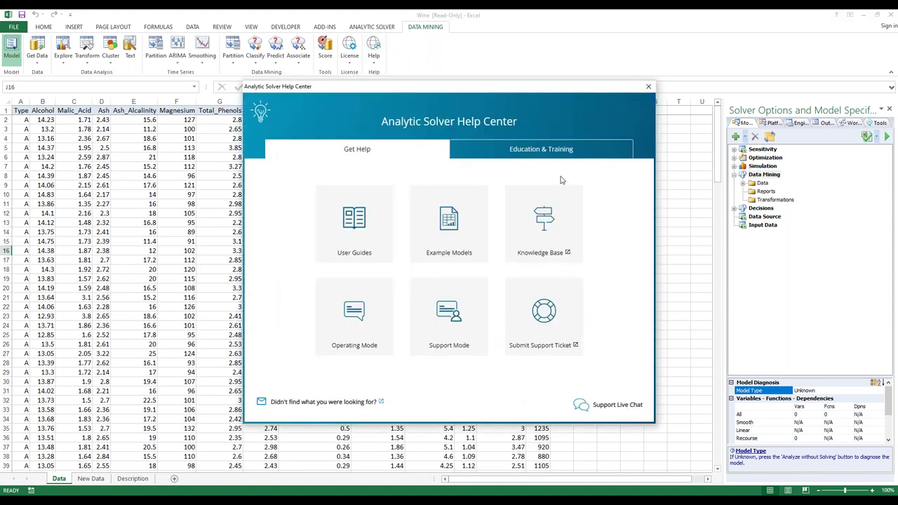
click(454, 222)
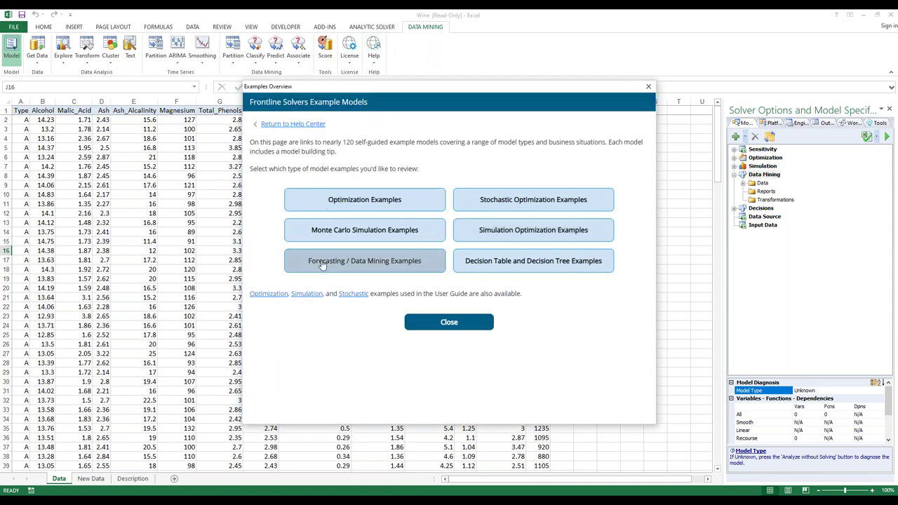
click(324, 263)
scroll(306, 361, down, 10)
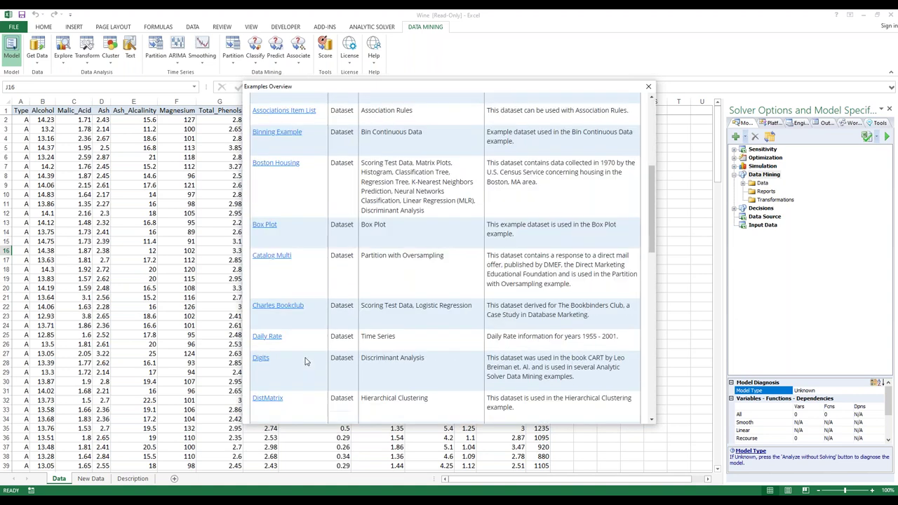
scroll(305, 361, down, 10)
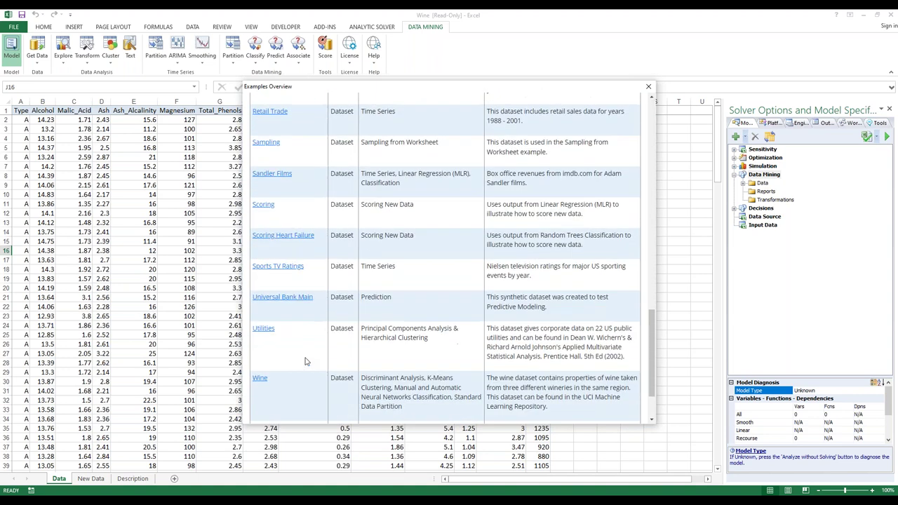
scroll(305, 360, up, 15)
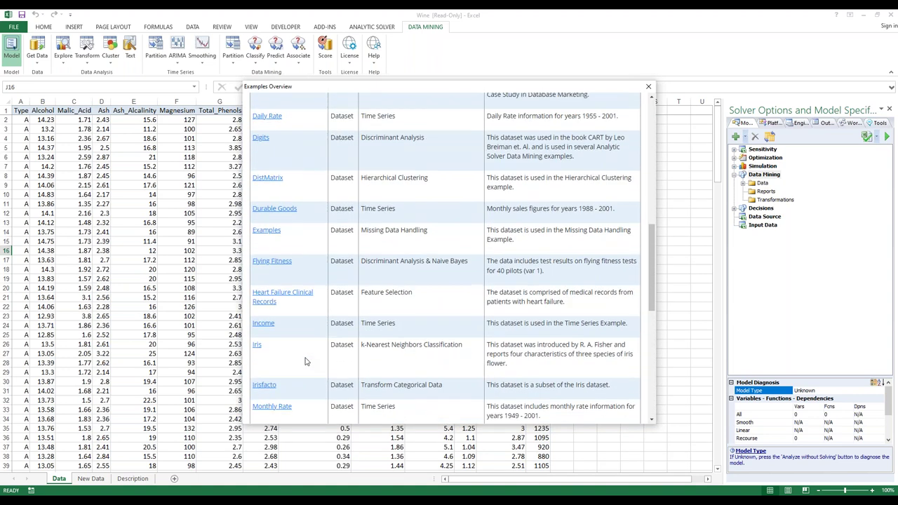
scroll(305, 361, up, 10)
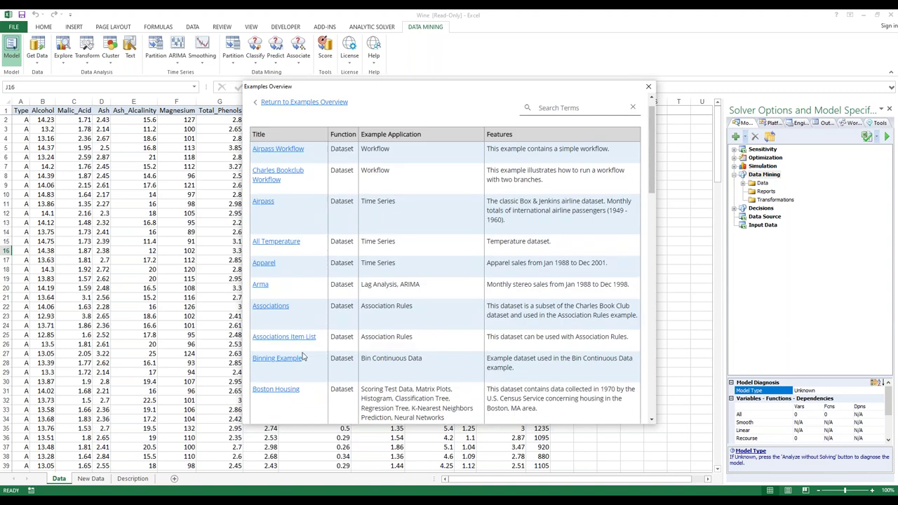
click(262, 202)
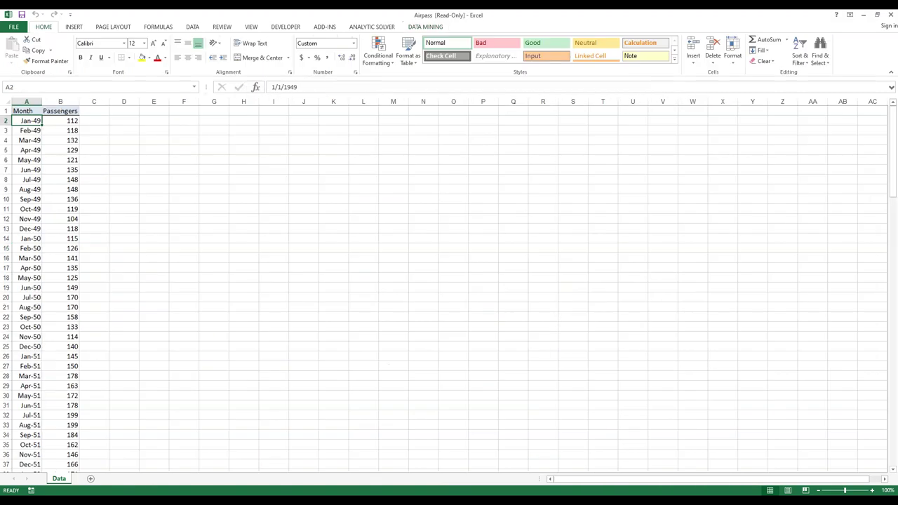
Step: Enlarge the Airpass worksheet to 145% and examine the monthly Passengers data
click(72, 210)
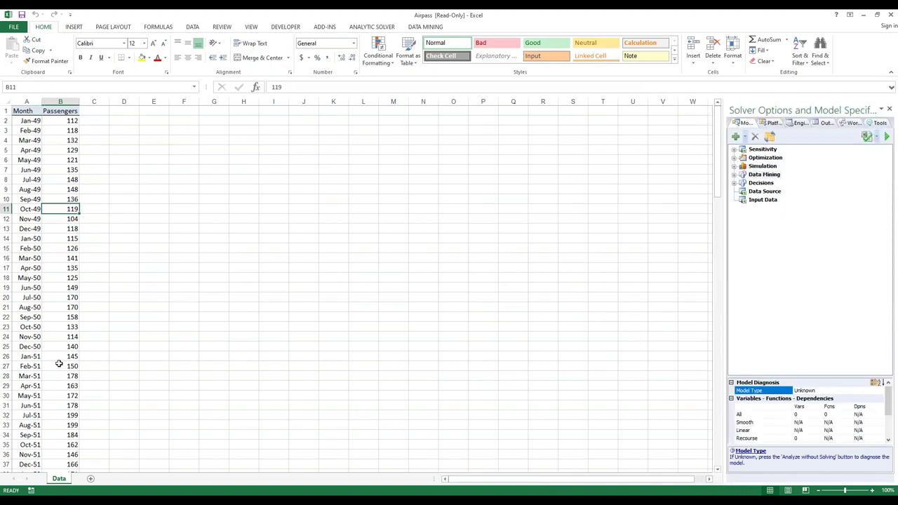
scroll(59, 363, up, 5)
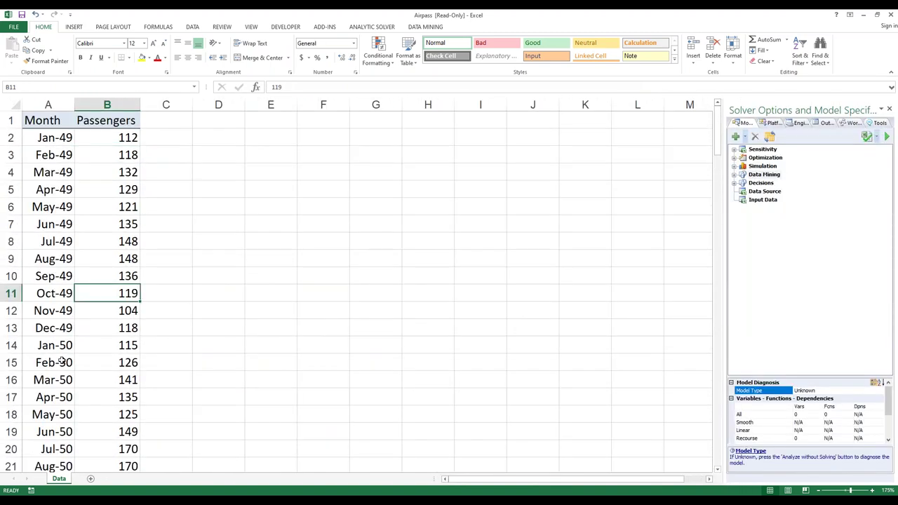
scroll(106, 342, down, 20)
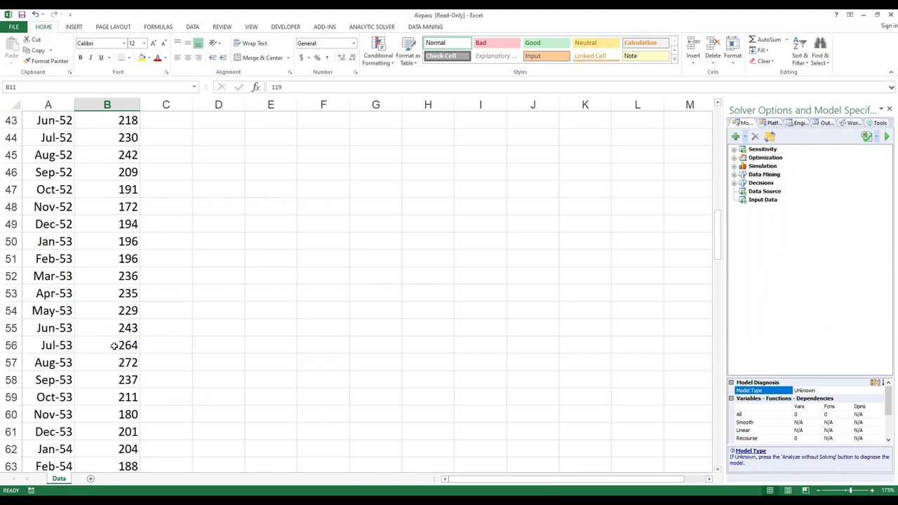
scroll(49, 342, up, 1)
scroll(44, 367, up, 4)
scroll(64, 380, down, 5)
scroll(64, 384, up, 10)
scroll(66, 381, up, 20)
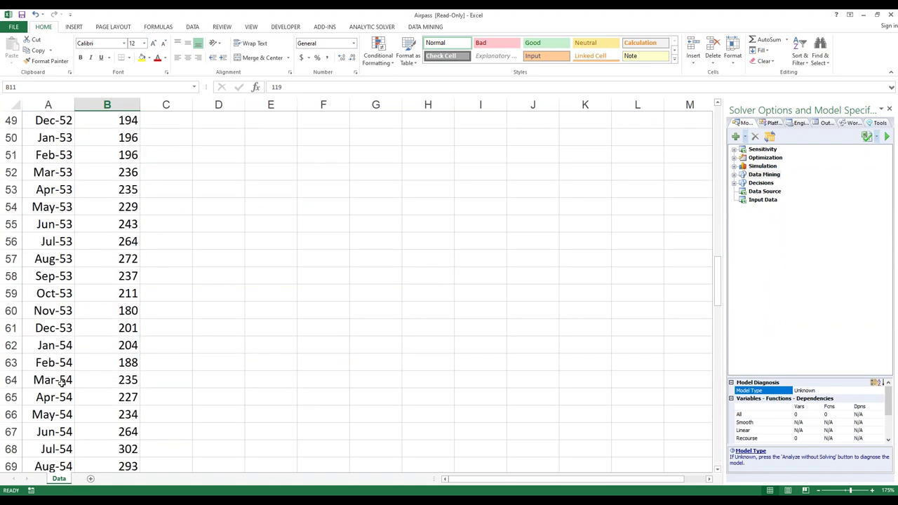
scroll(113, 351, up, 4)
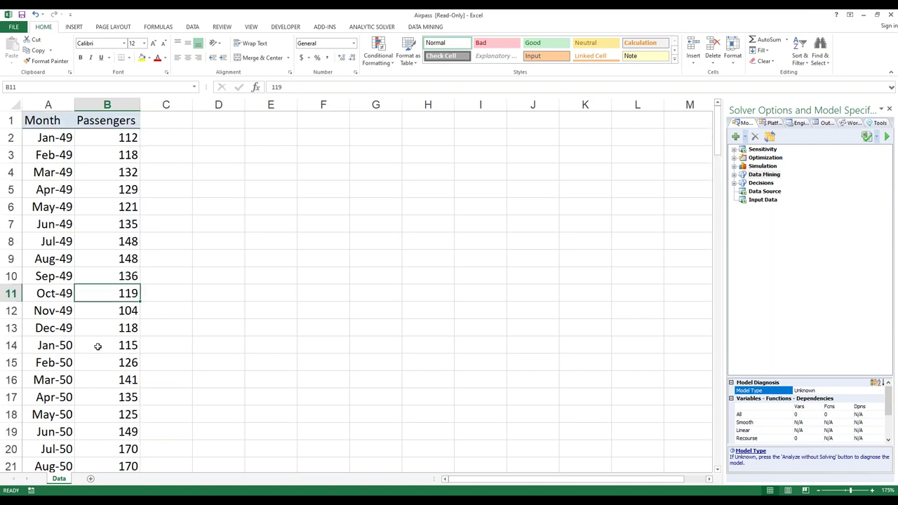
scroll(77, 318, down, 2)
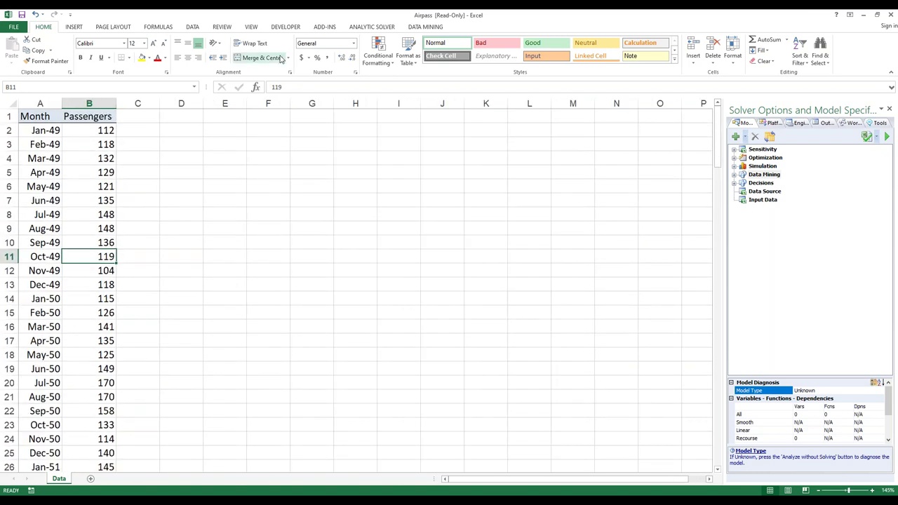
Step: Create a scatterplot of the Airpass data with Passengers on the Y axis and Month on the X axis
click(423, 26)
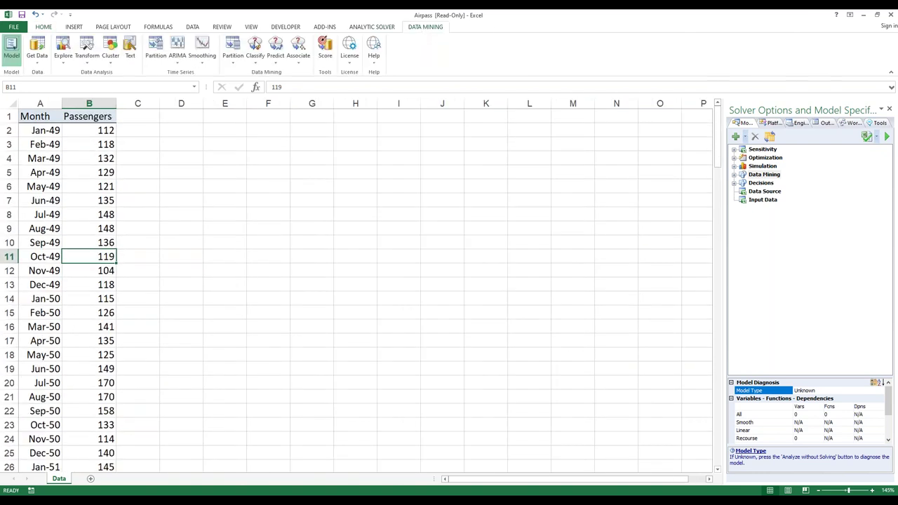
click(62, 64)
click(88, 78)
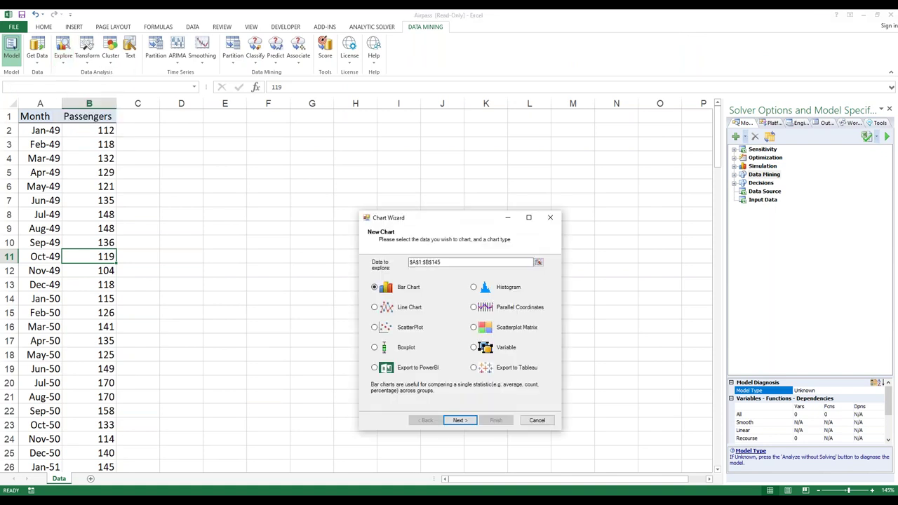
click(375, 327)
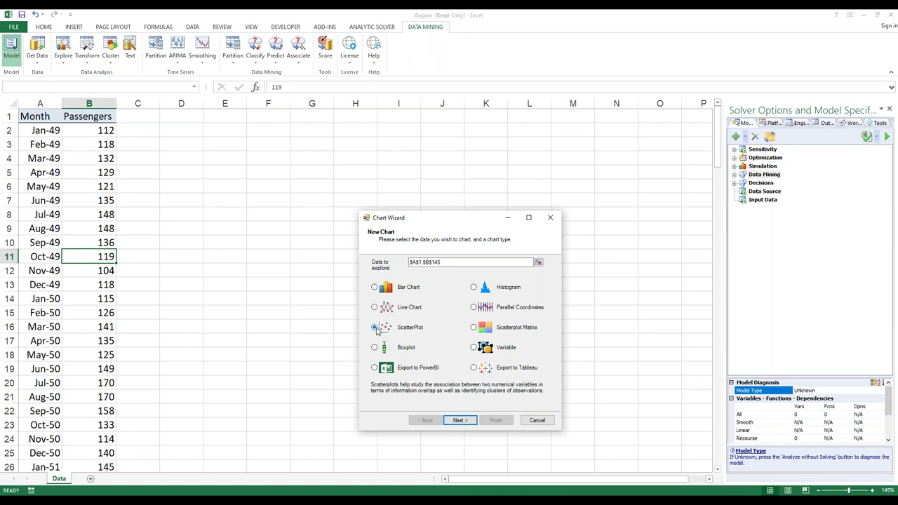
click(460, 420)
click(382, 268)
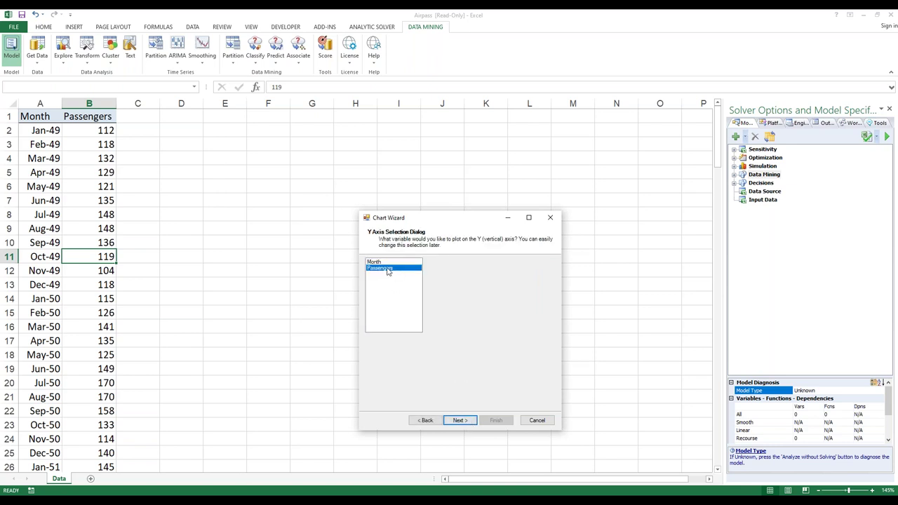
click(459, 420)
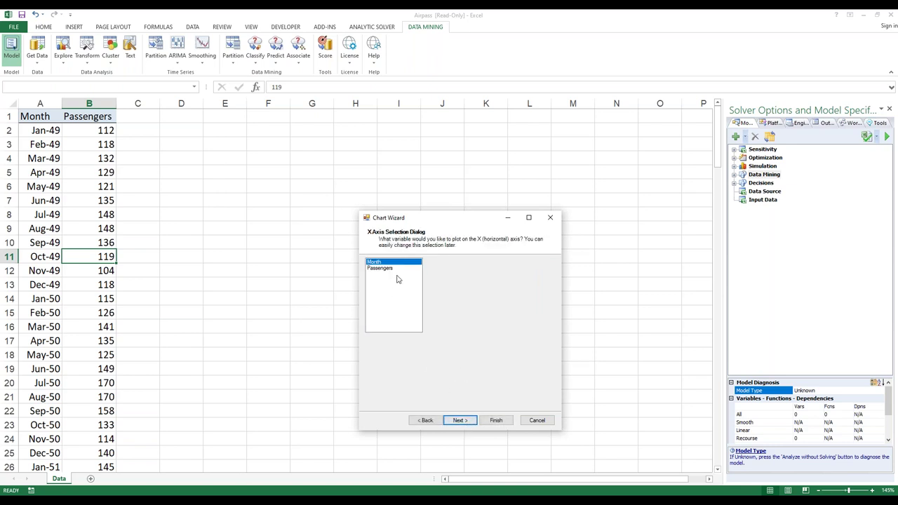
click(459, 421)
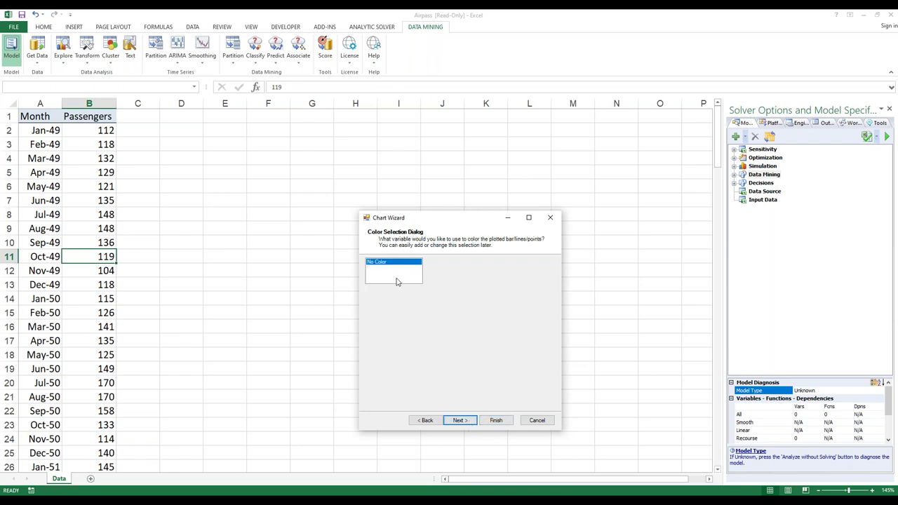
click(441, 420)
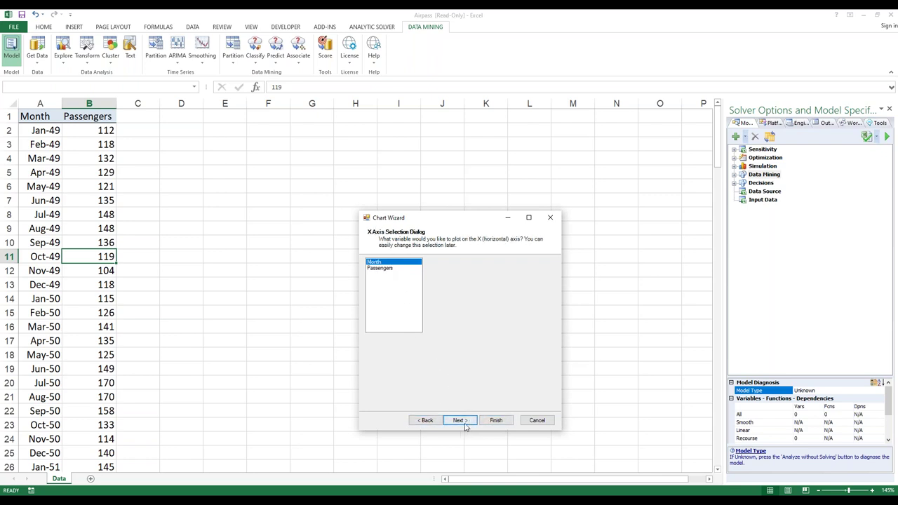
click(425, 420)
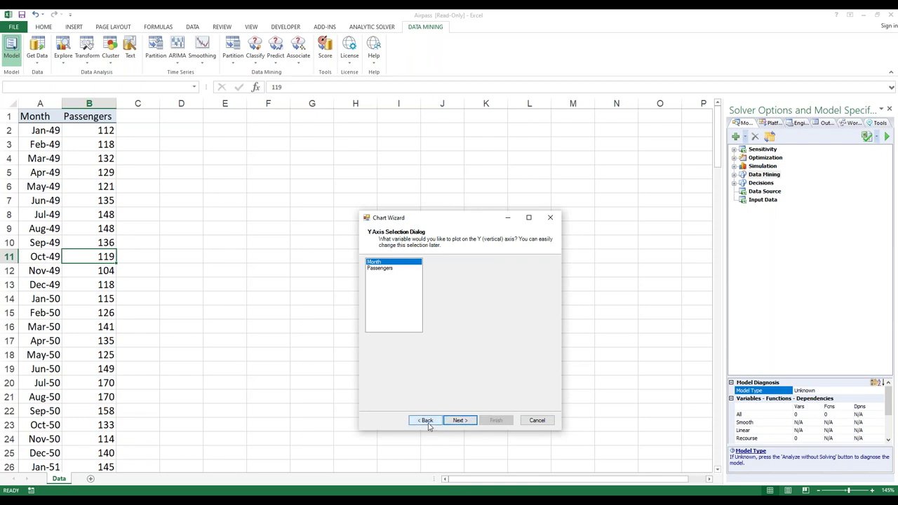
click(397, 269)
click(460, 420)
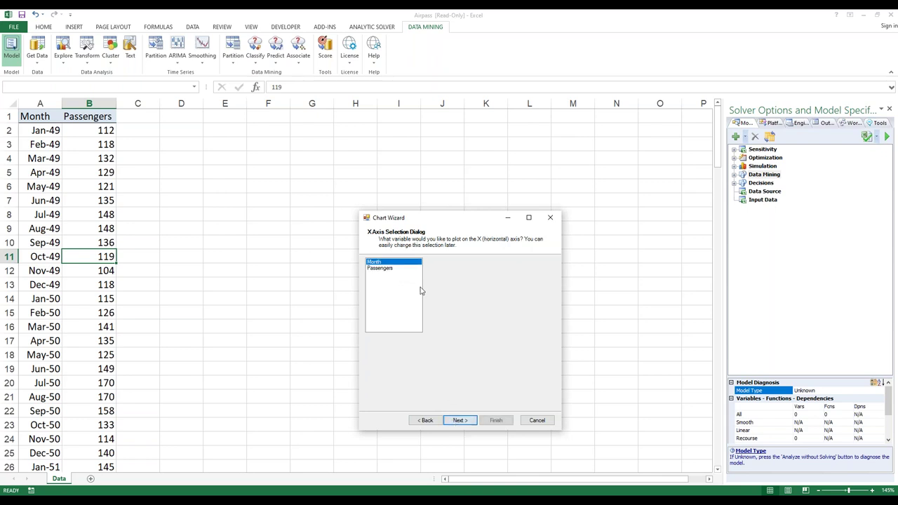
click(496, 420)
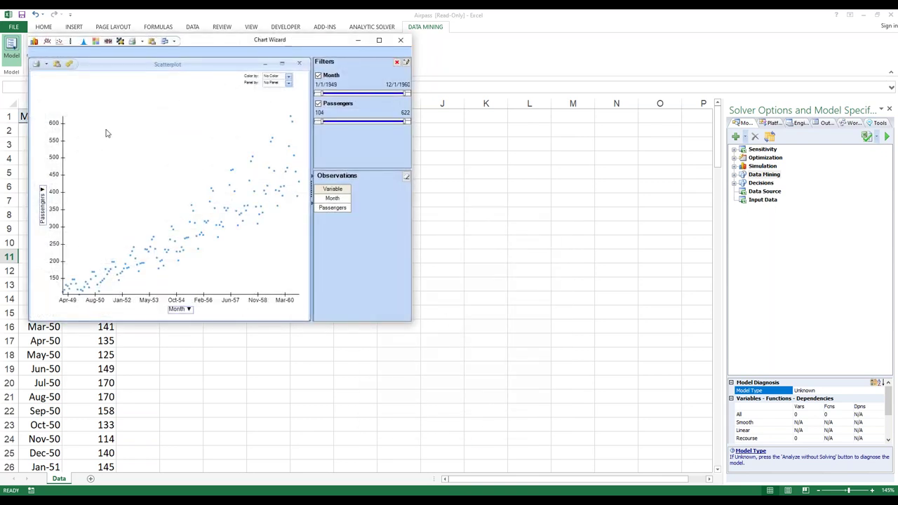
Step: Add a line chart of Passengers with Month on the X axis above the scatterplot
click(53, 42)
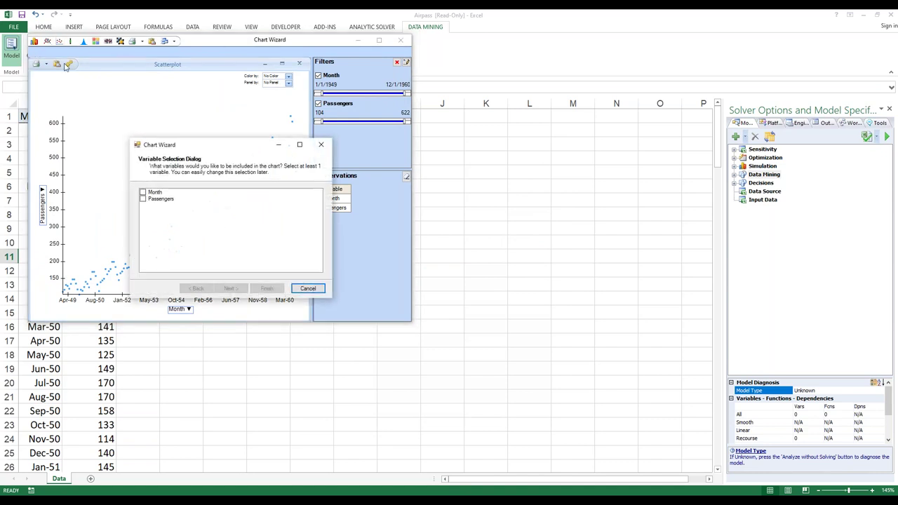
click(143, 200)
click(231, 288)
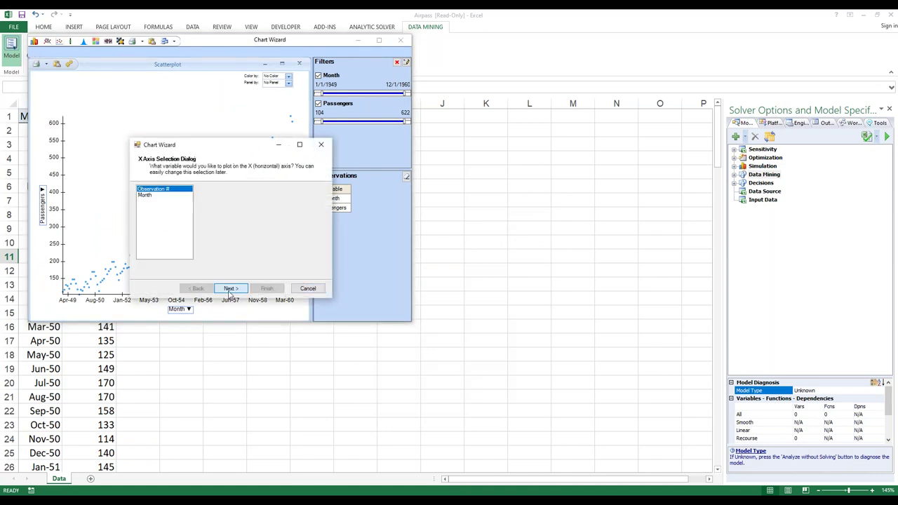
click(172, 195)
click(266, 288)
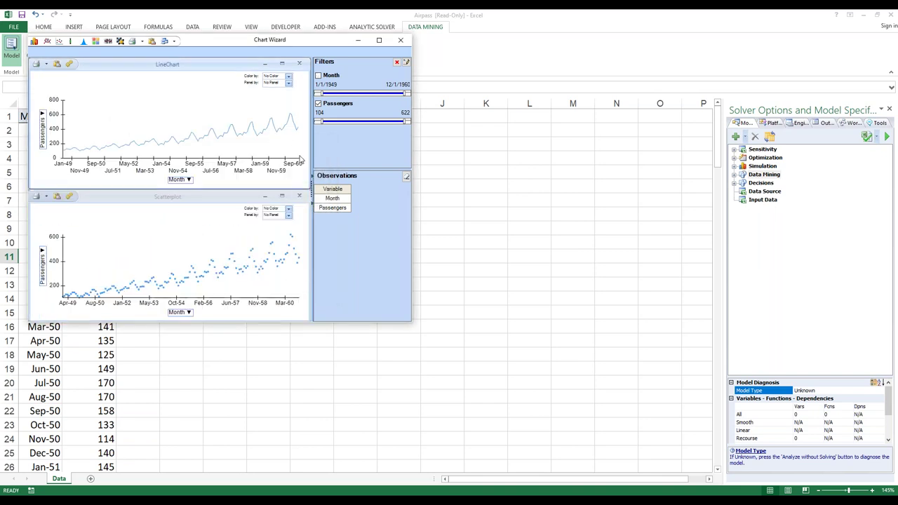
Step: Maximize the chart window to examine the trend and seasonal pattern of Passengers in both charts, and close it
click(379, 42)
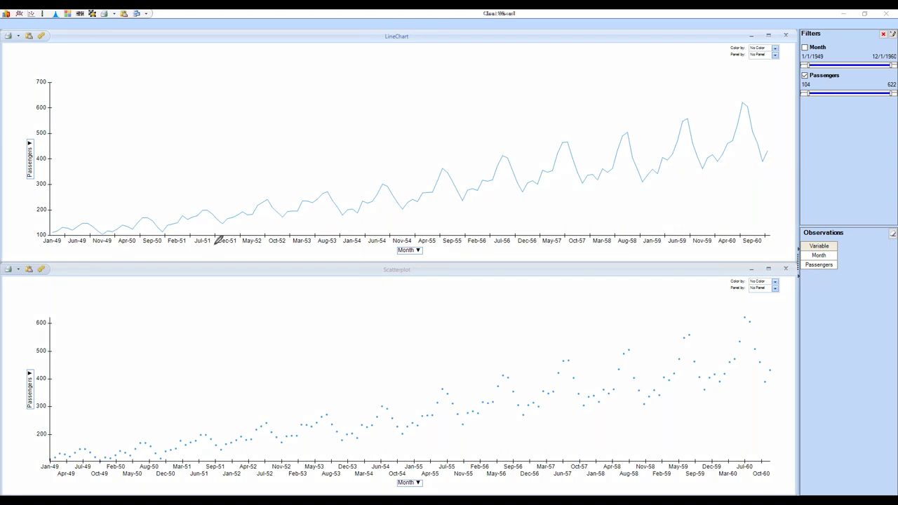
mouse_move(256, 229)
mouse_down()
mouse_move(349, 228)
mouse_move(497, 201)
mouse_move(484, 212)
mouse_move(419, 203)
mouse_move(449, 172)
mouse_move(435, 203)
mouse_up()
mouse_move(526, 203)
mouse_down()
mouse_move(490, 132)
mouse_move(502, 189)
mouse_up()
mouse_move(556, 195)
mouse_down()
mouse_move(586, 147)
mouse_move(575, 202)
mouse_up()
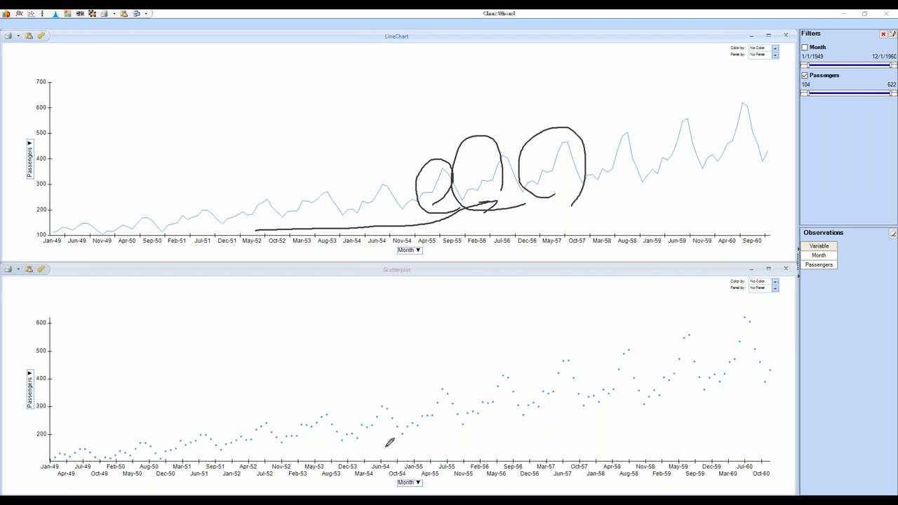
mouse_move(394, 435)
mouse_down()
mouse_move(445, 400)
mouse_move(458, 416)
mouse_up()
key(Escape)
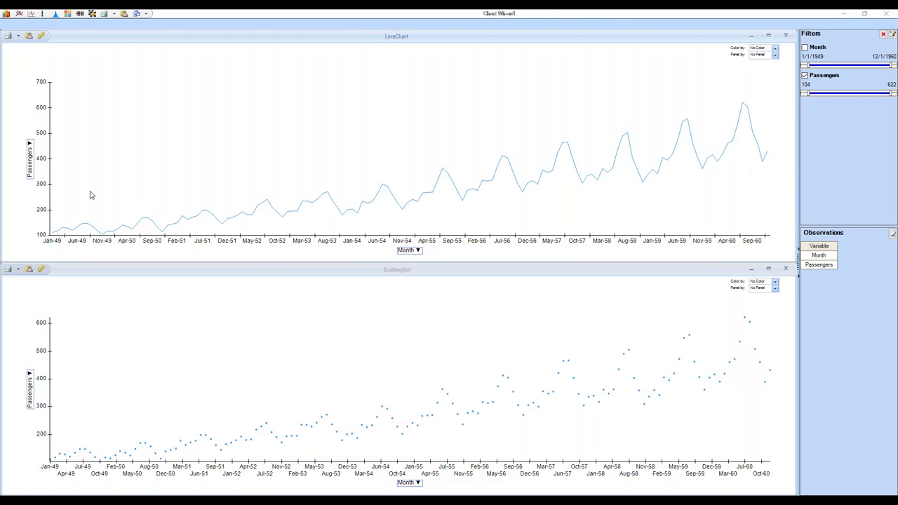
click(886, 13)
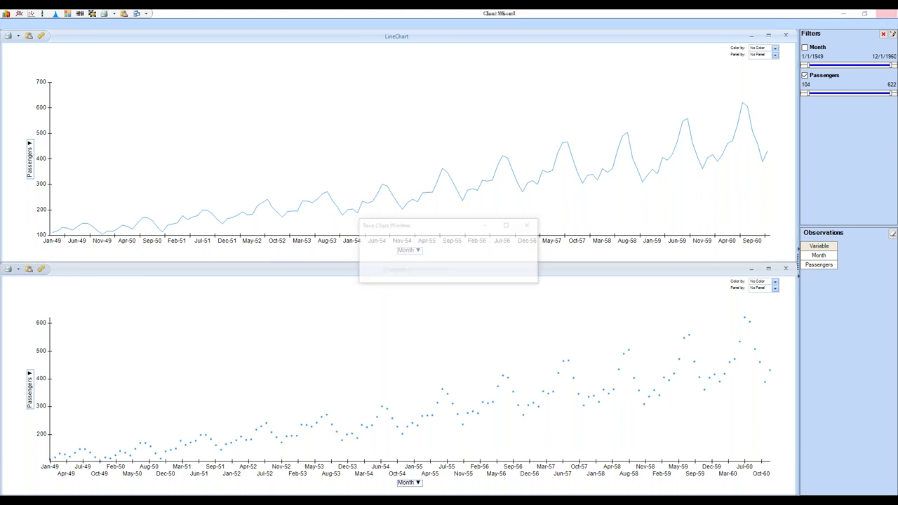
click(459, 272)
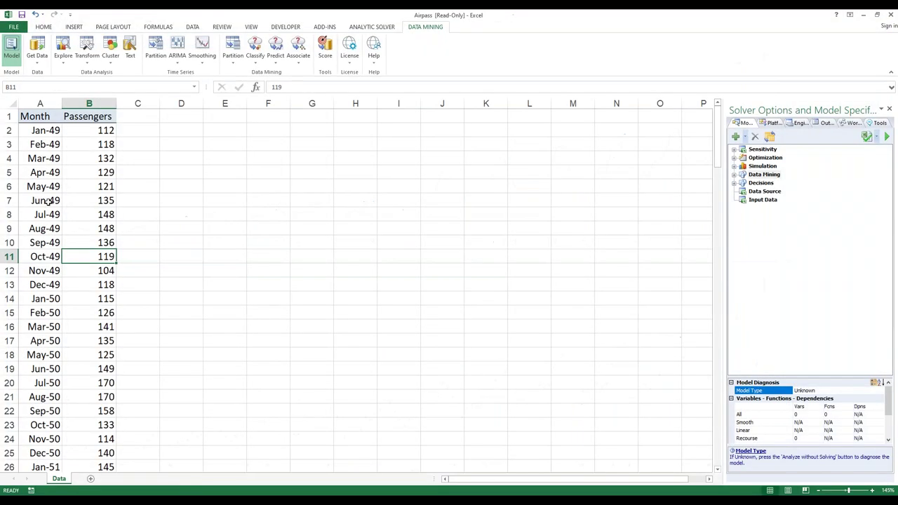
click(202, 50)
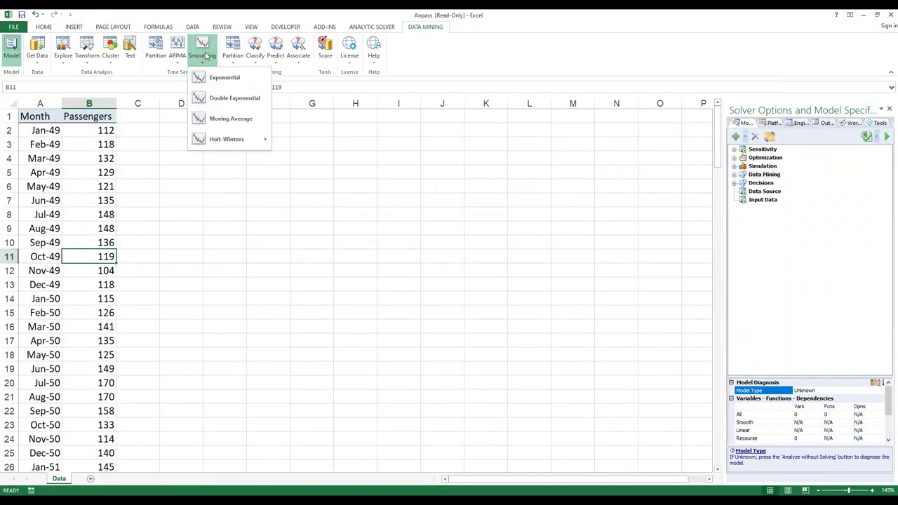
mouse_move(222, 144)
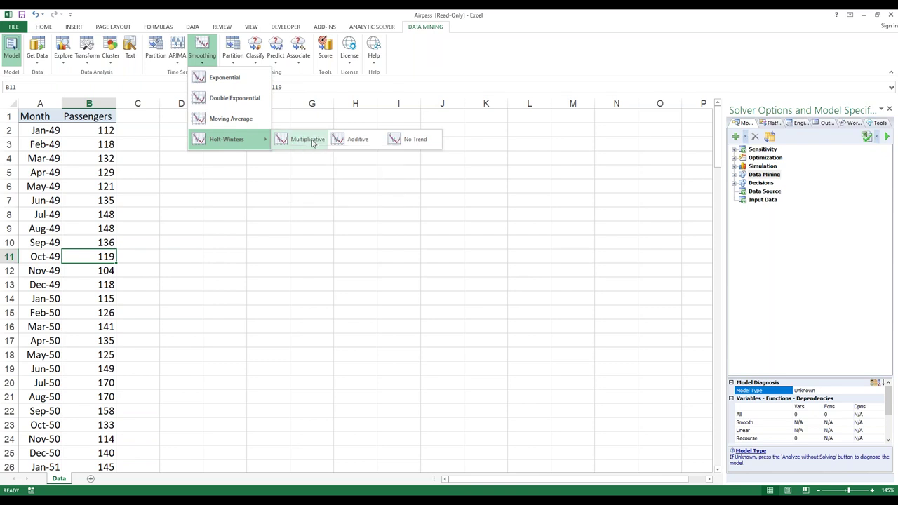
click(149, 169)
Step: Partition the time series with Month as the time variable and Passengers as the partition variable, using the automatic 60% training and 40% validation split
click(156, 49)
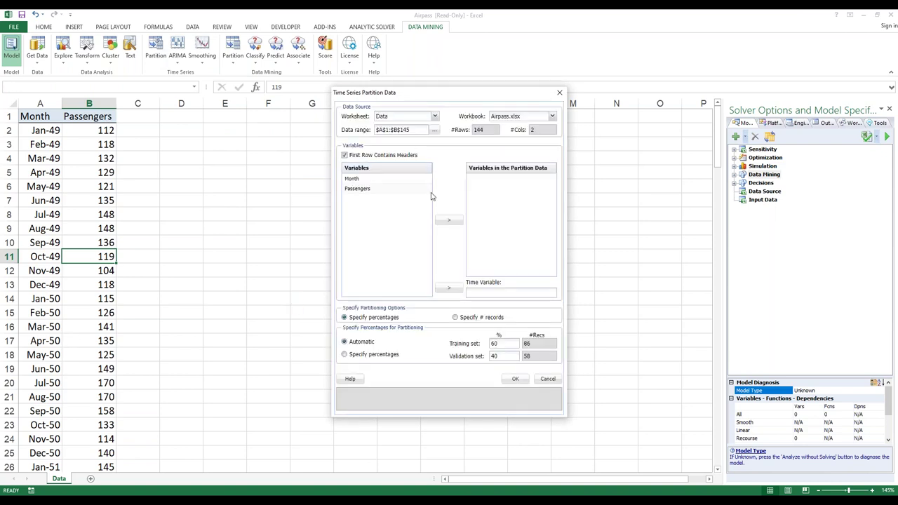
click(768, 170)
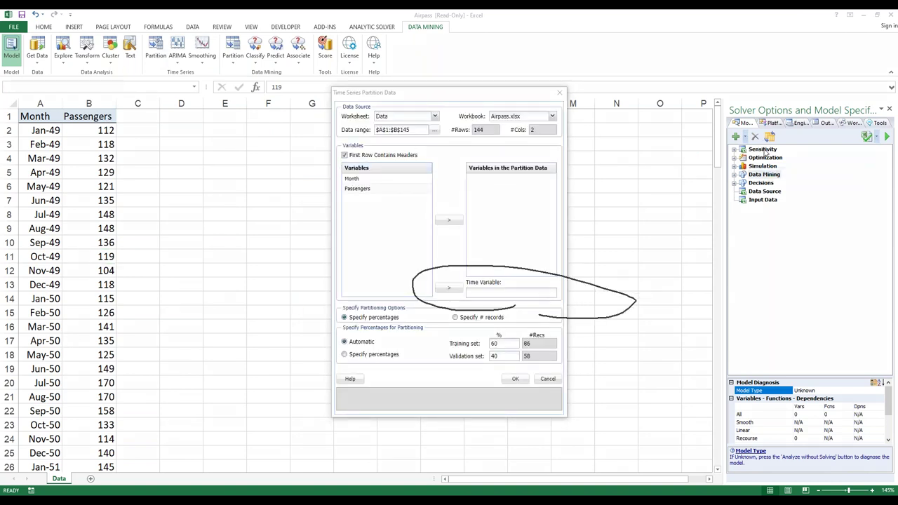
click(365, 179)
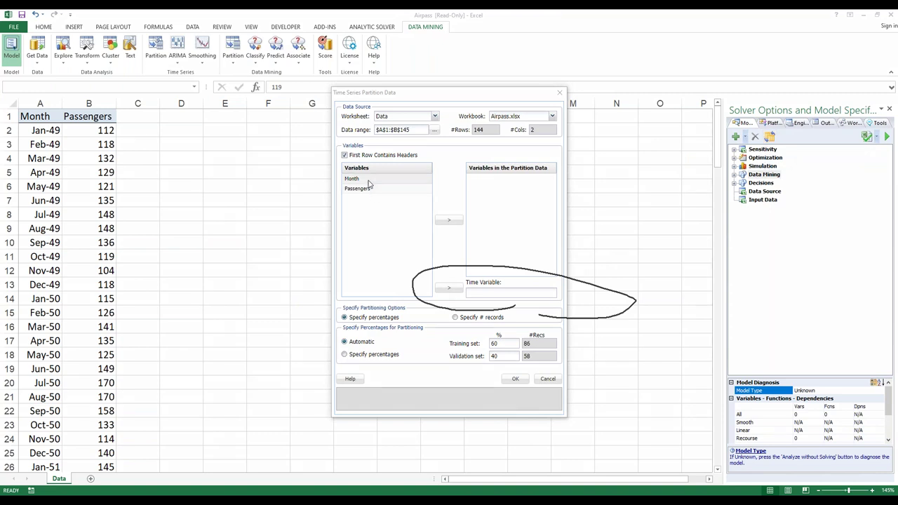
click(448, 287)
click(358, 180)
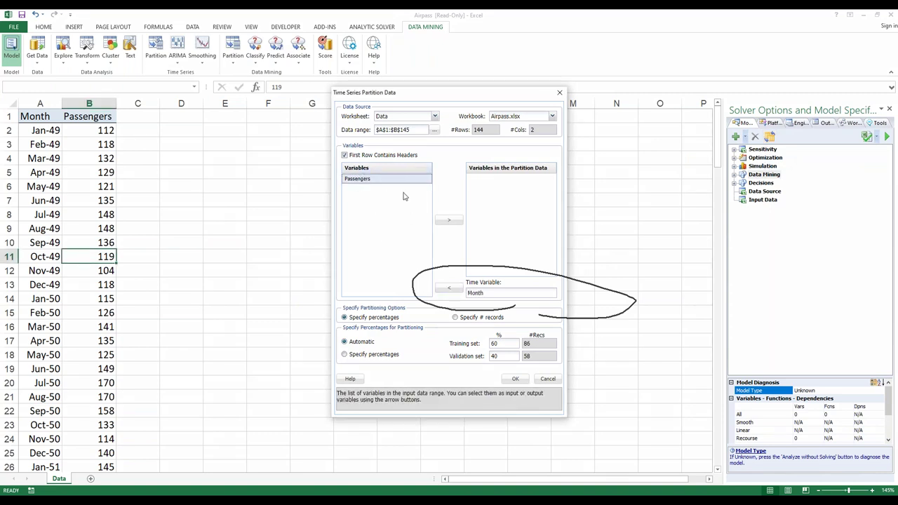
click(449, 220)
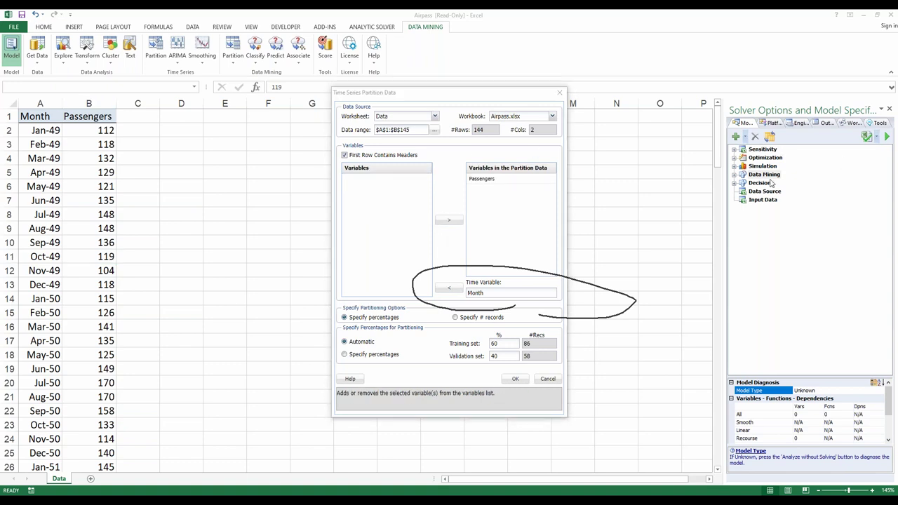
mouse_move(515, 372)
mouse_down()
mouse_move(429, 348)
mouse_move(522, 359)
mouse_up()
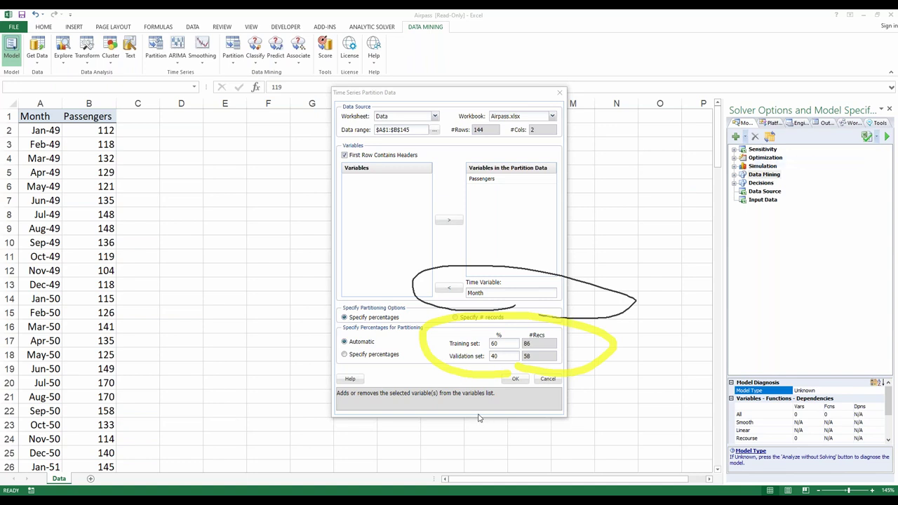
click(515, 379)
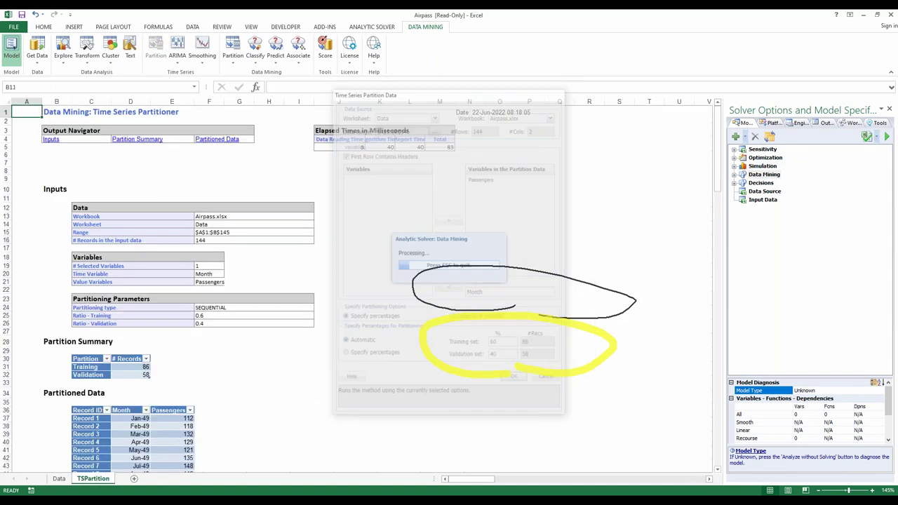
scroll(309, 370, down, 7)
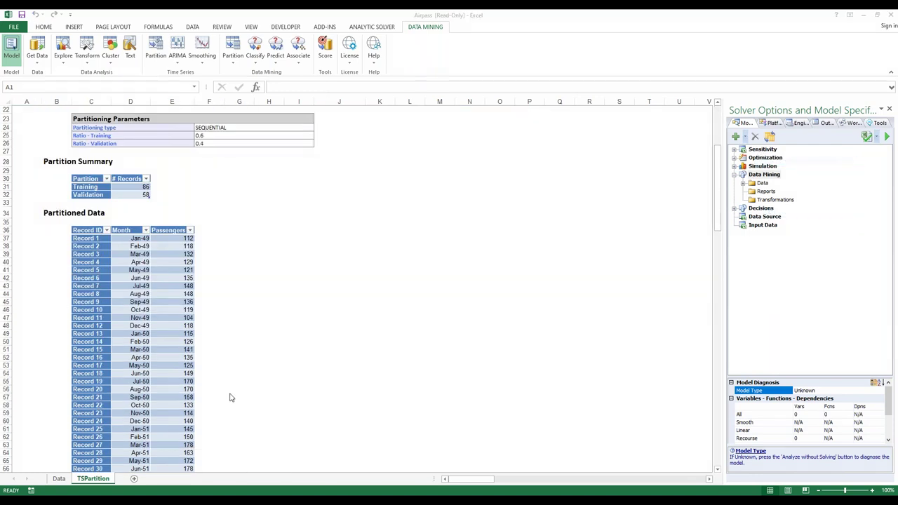
scroll(228, 397, down, 1)
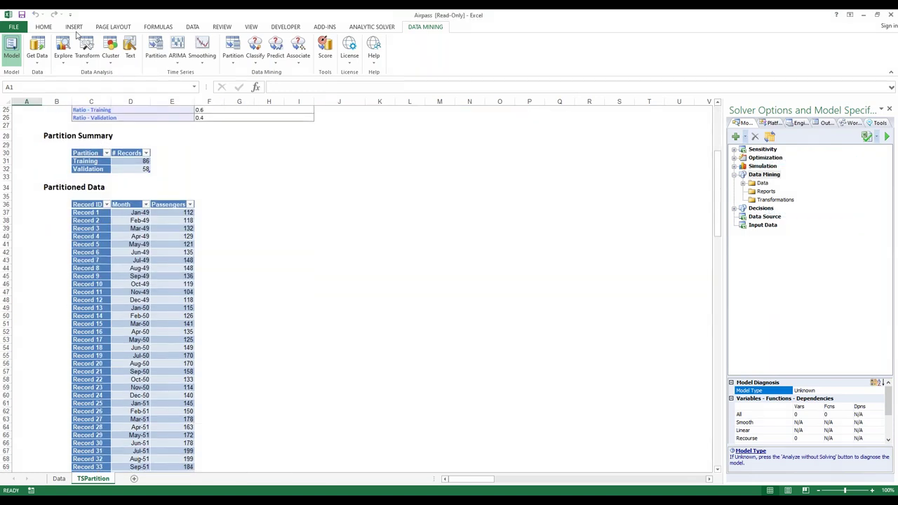
Step: Run multiplicative Holt-Winters smoothing on the TSPartition sheet with Month as time variable, Passengers as selected variable, period 12 and a validation forecast
click(204, 53)
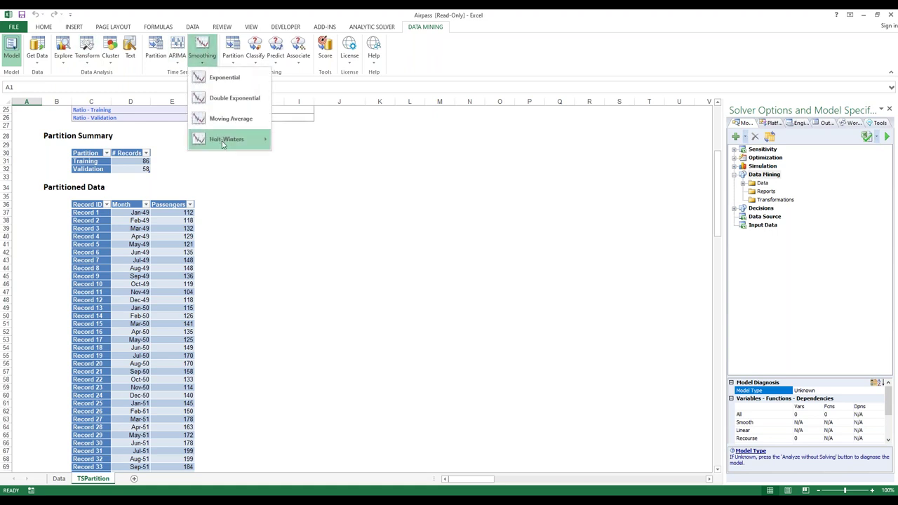
mouse_move(223, 143)
click(293, 142)
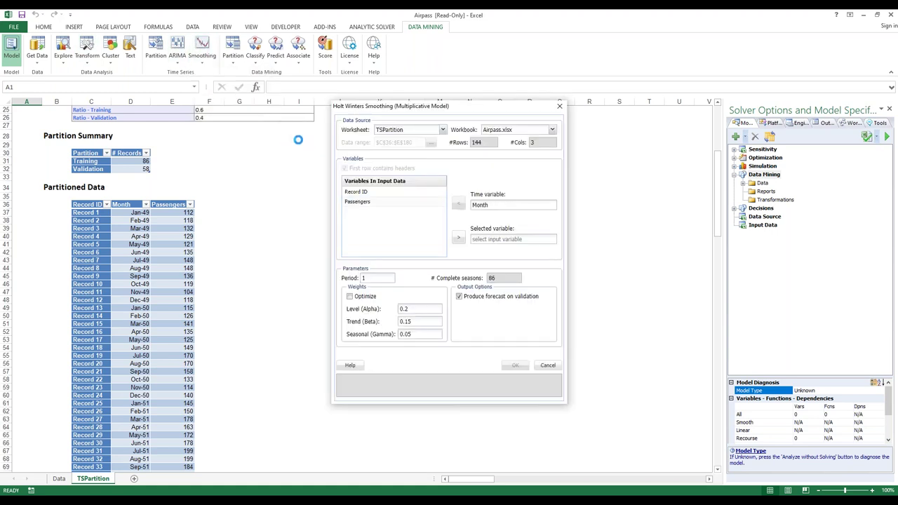
click(756, 151)
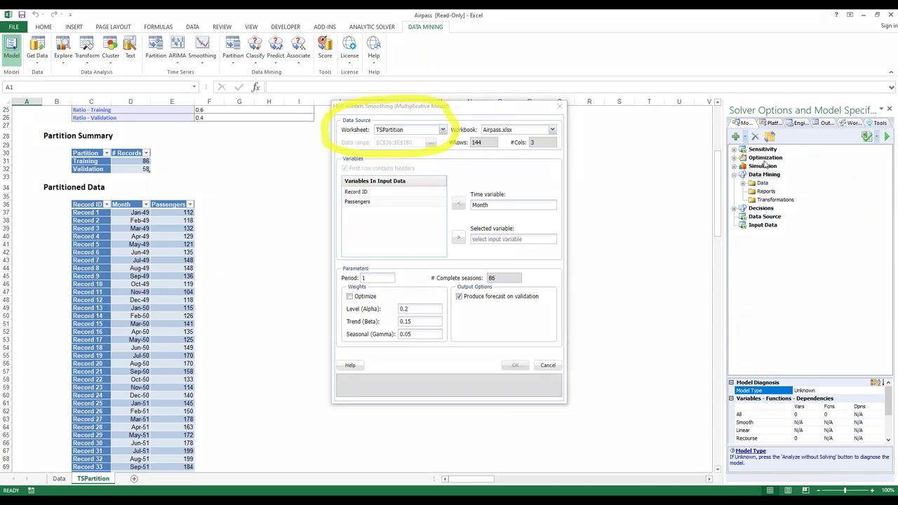
click(382, 202)
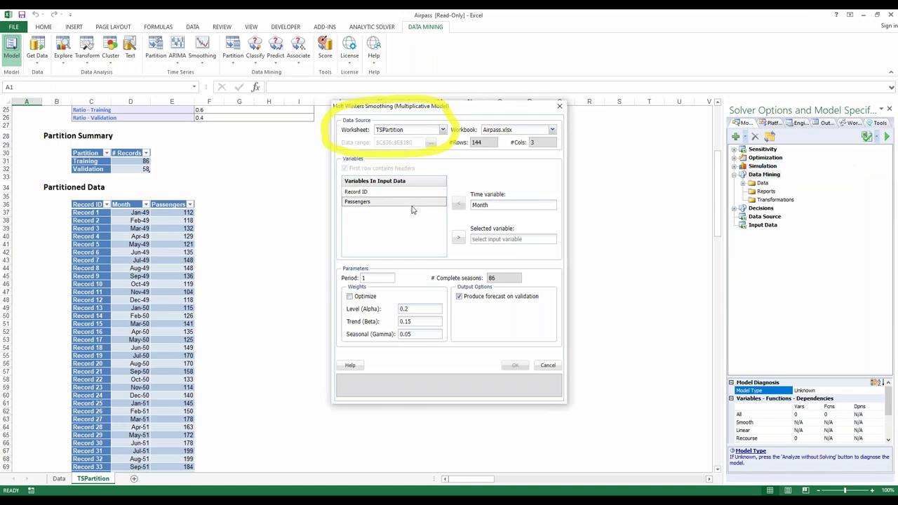
click(458, 238)
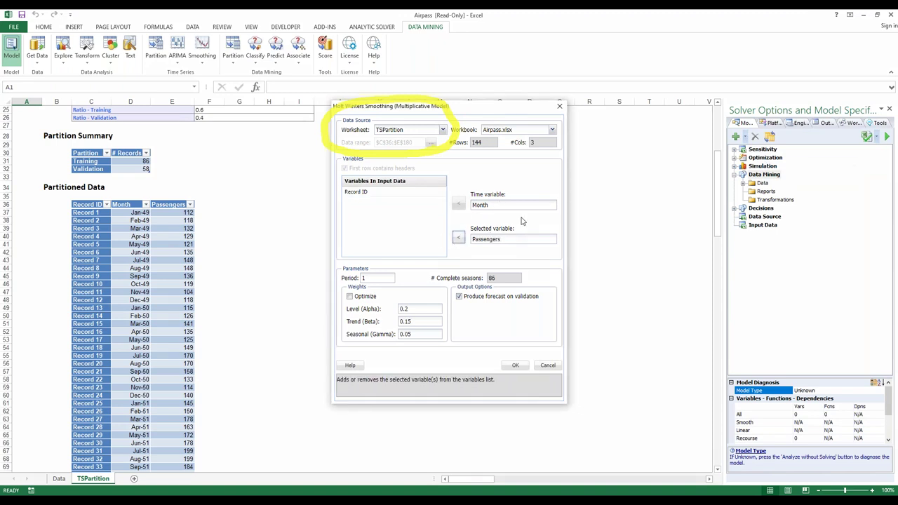
click(760, 150)
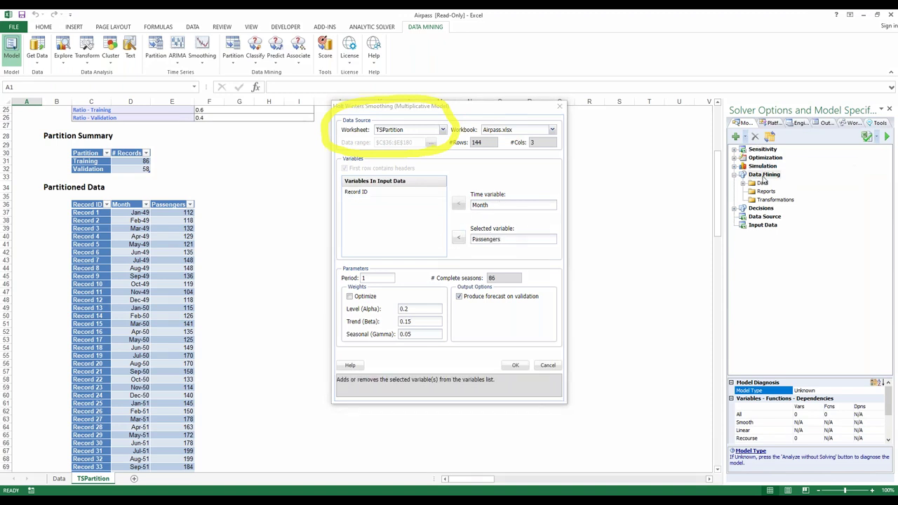
drag(509, 214, 440, 219)
drag(507, 245, 433, 244)
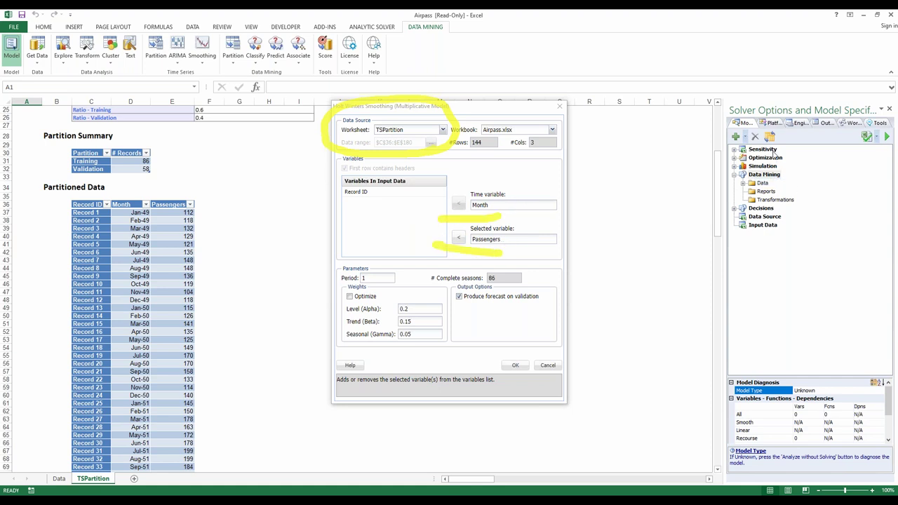
click(377, 277)
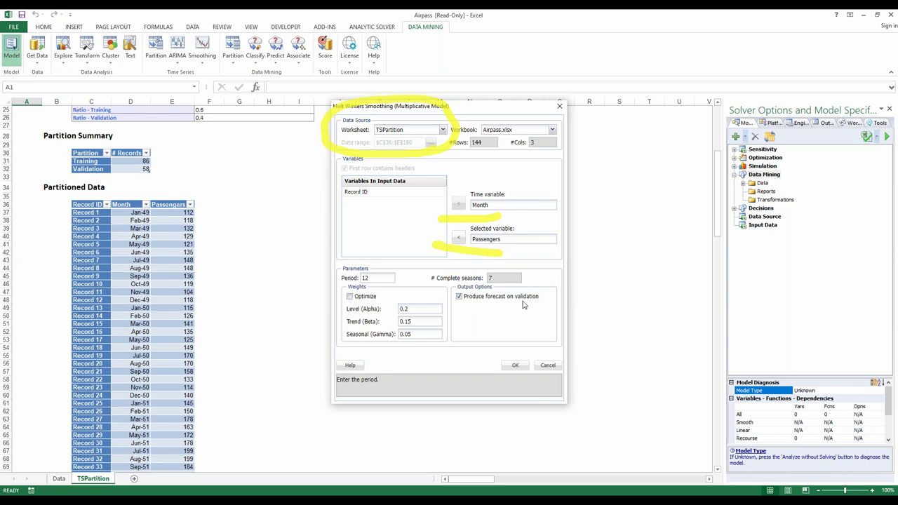
click(515, 364)
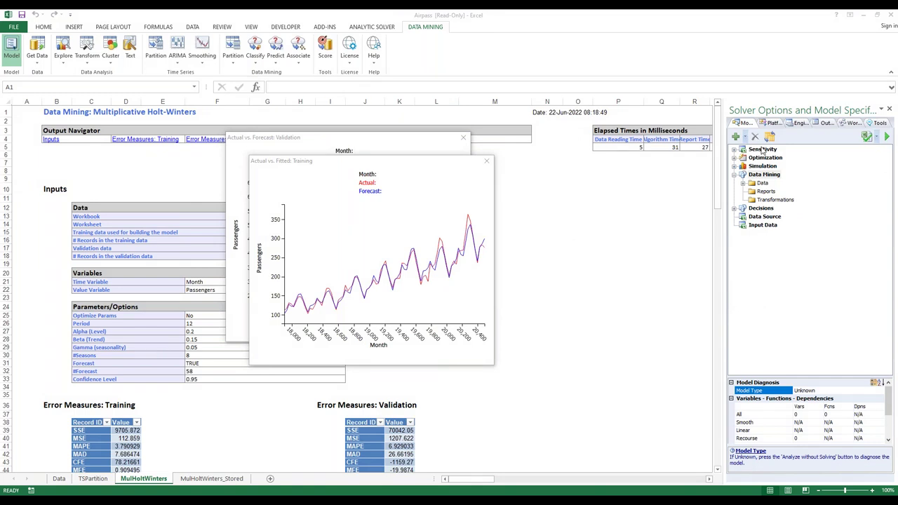
Step: Arrange the training and validation charts side by side to compare actual and forecast Passengers, review the Holt-Winters variants, and close both charts
drag(283, 161, 493, 139)
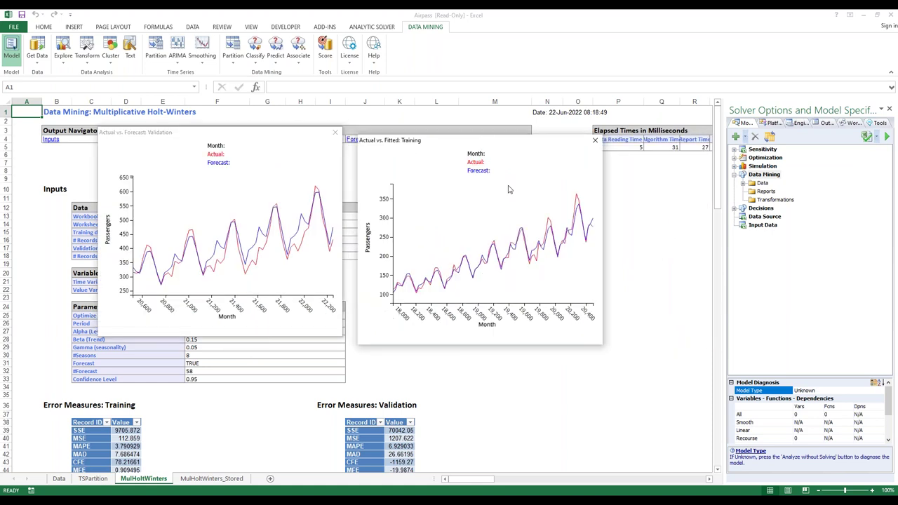
drag(480, 140, 542, 103)
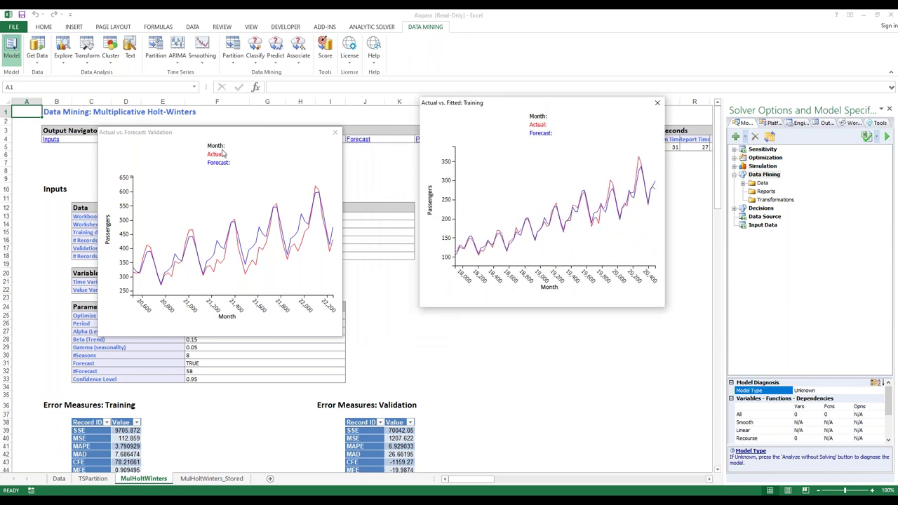
drag(243, 137, 304, 130)
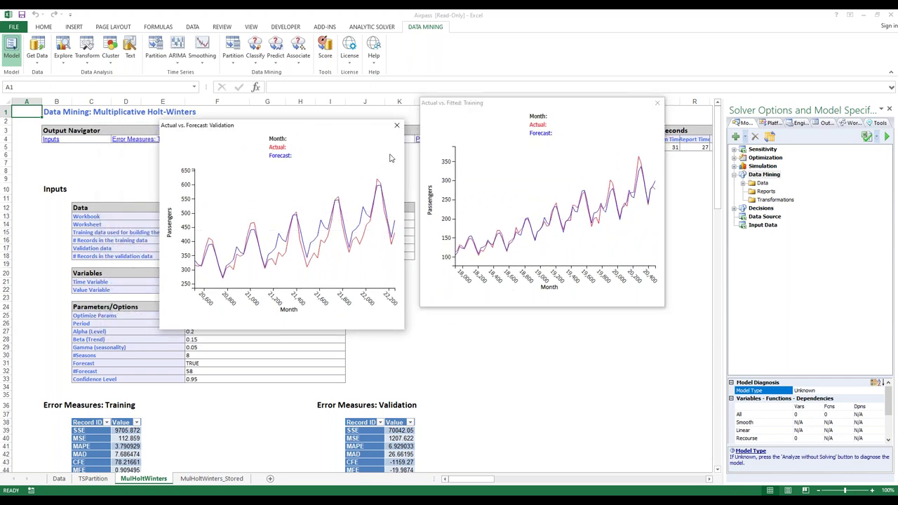
click(202, 51)
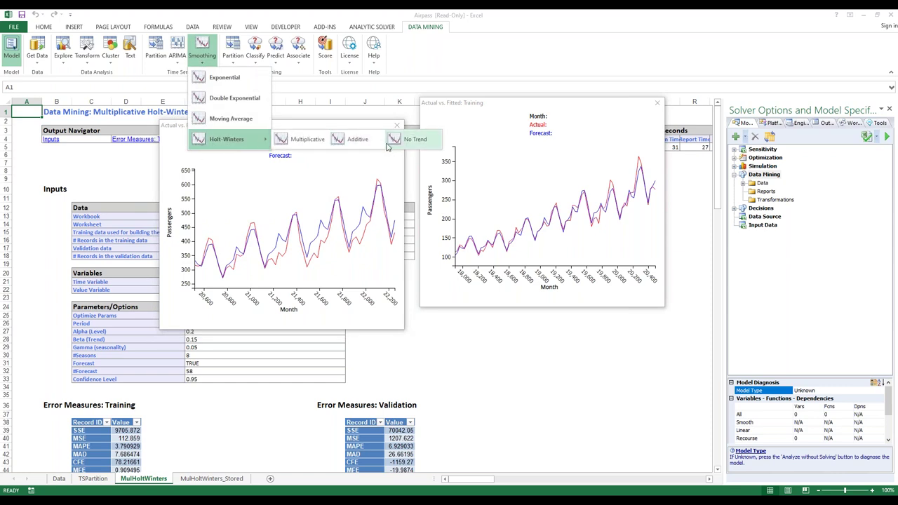
click(467, 366)
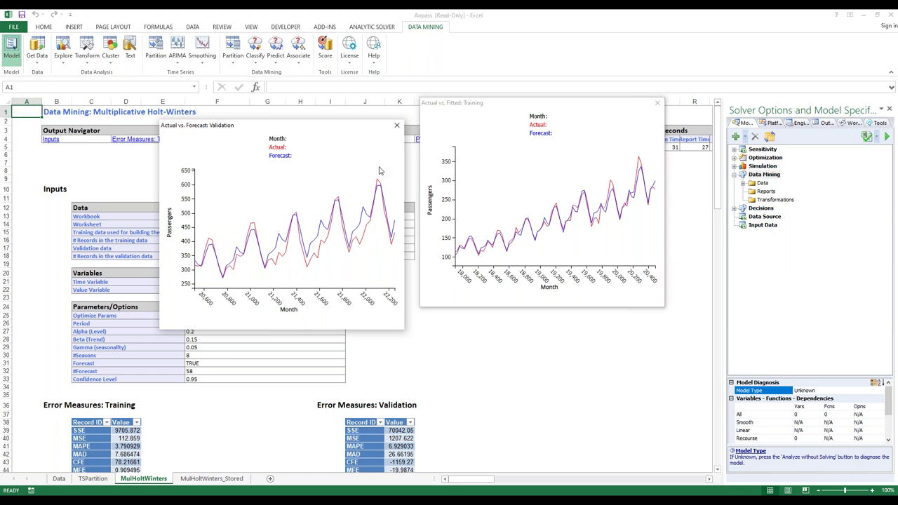
click(396, 125)
click(657, 104)
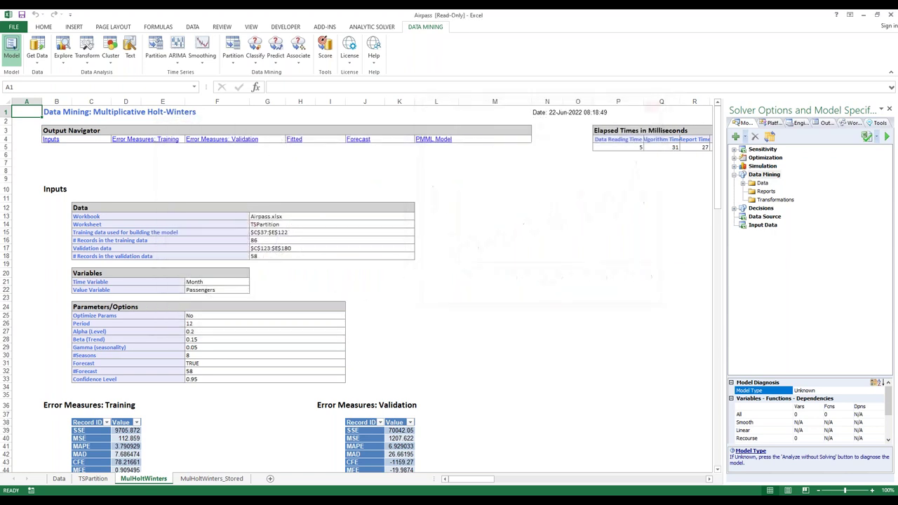
Step: Examine the error measures, fitted and forecast tables and parameters of the Holt-Winters output, and view the stored PMML model sheet
scroll(710, 216, down, 8)
scroll(709, 216, down, 3)
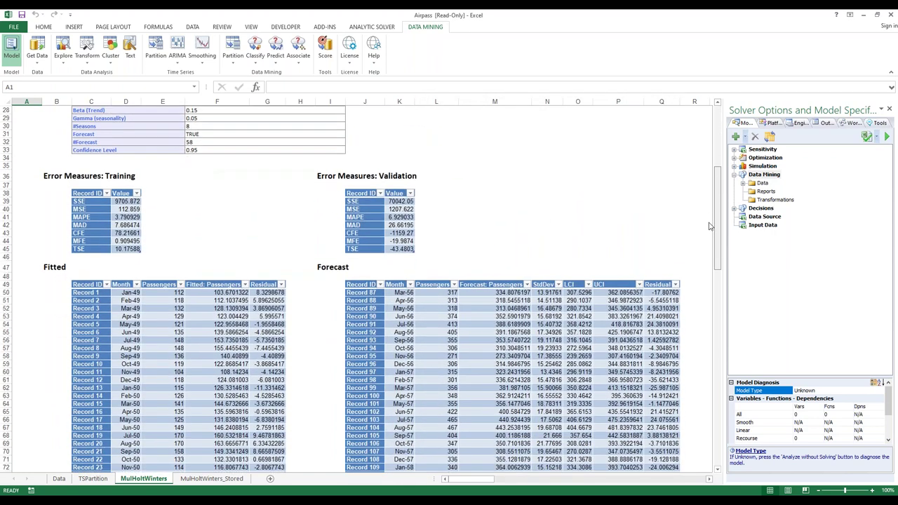
drag(449, 131, 307, 227)
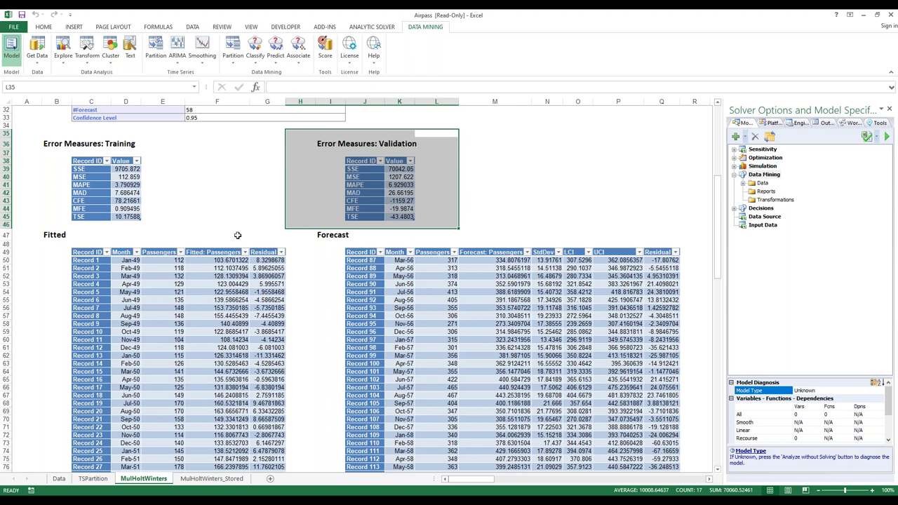
scroll(186, 212, down, 4)
drag(719, 219, 745, 129)
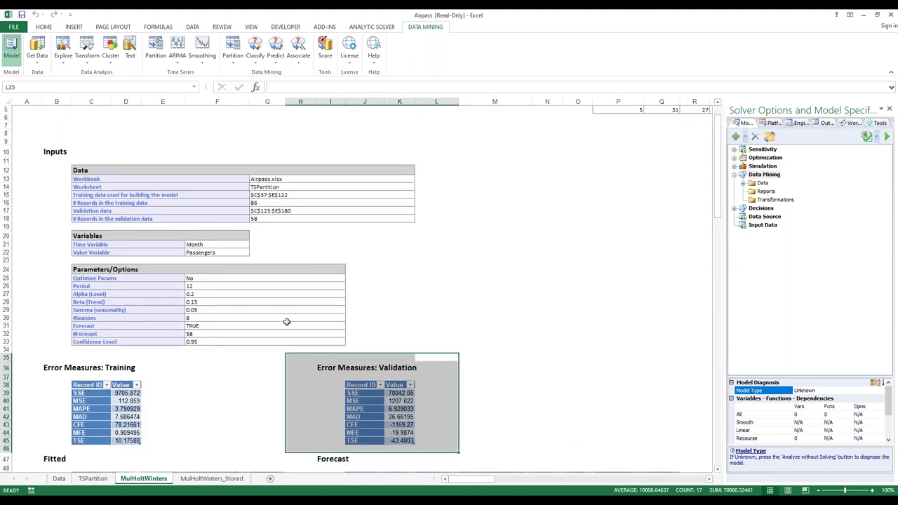
click(211, 478)
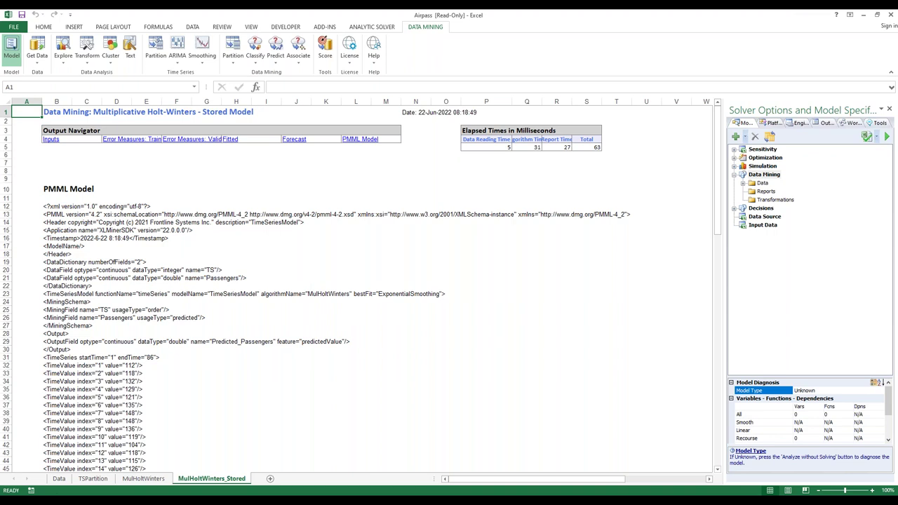
Step: Return to the Airpass Data sheet, switch to the Wine workbook, and select cell F18 in its data
click(59, 478)
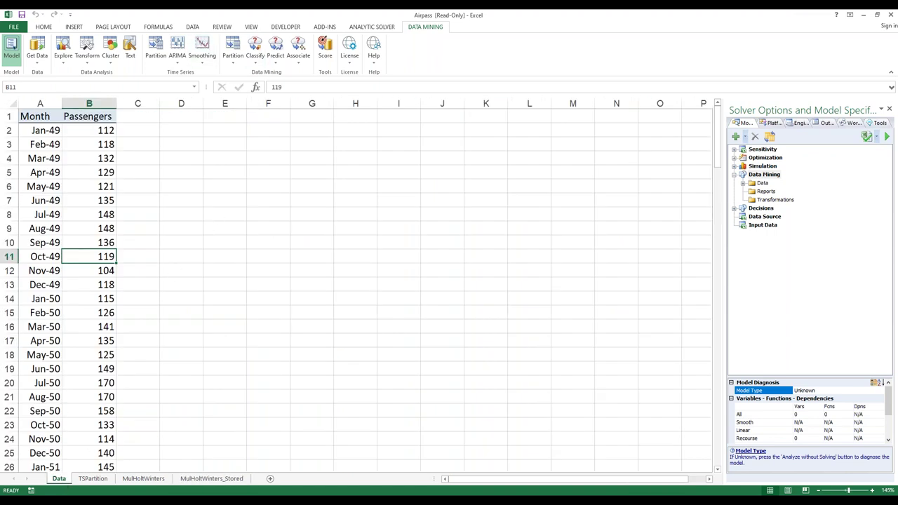
click(239, 502)
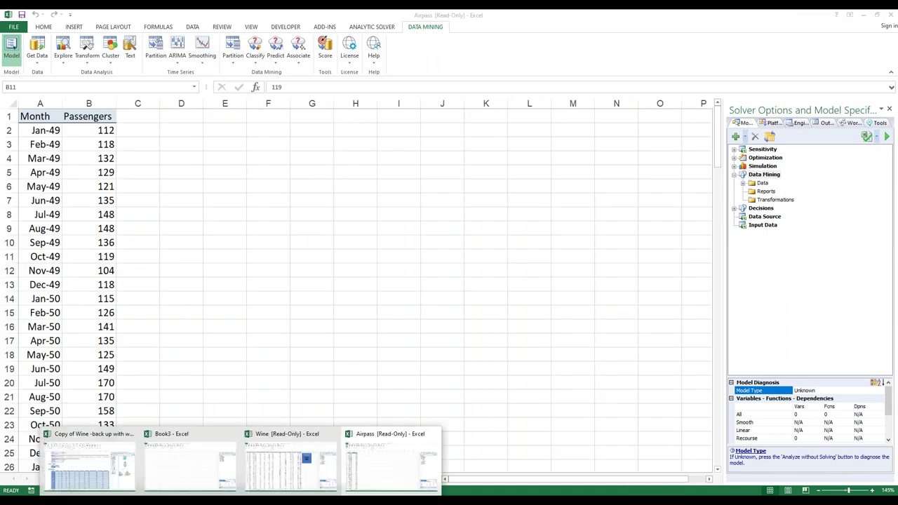
click(290, 476)
click(186, 269)
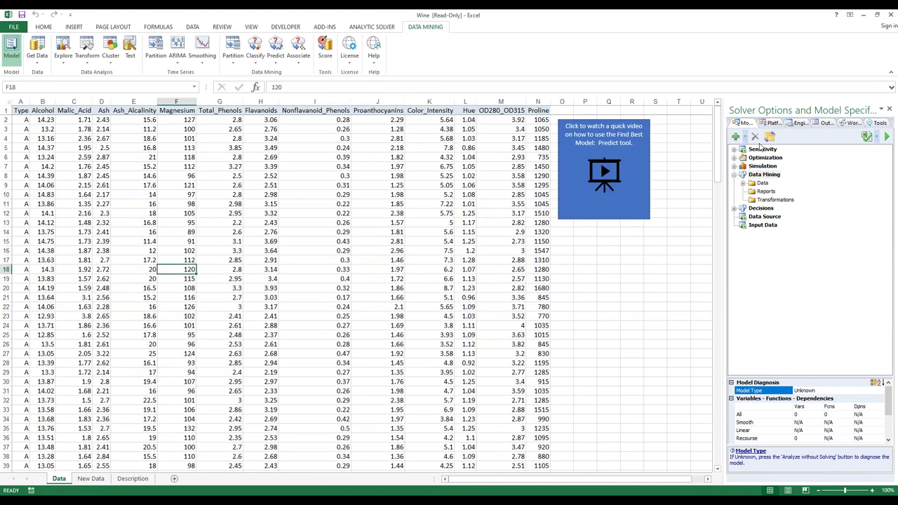
Step: Review the available classification, prediction and association methods for data mining without starting any of them
drag(325, 89, 169, 89)
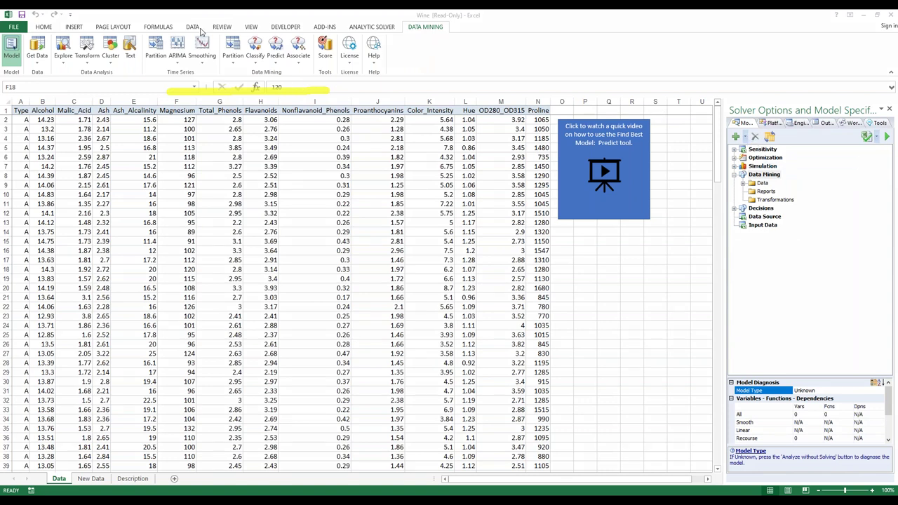
click(239, 62)
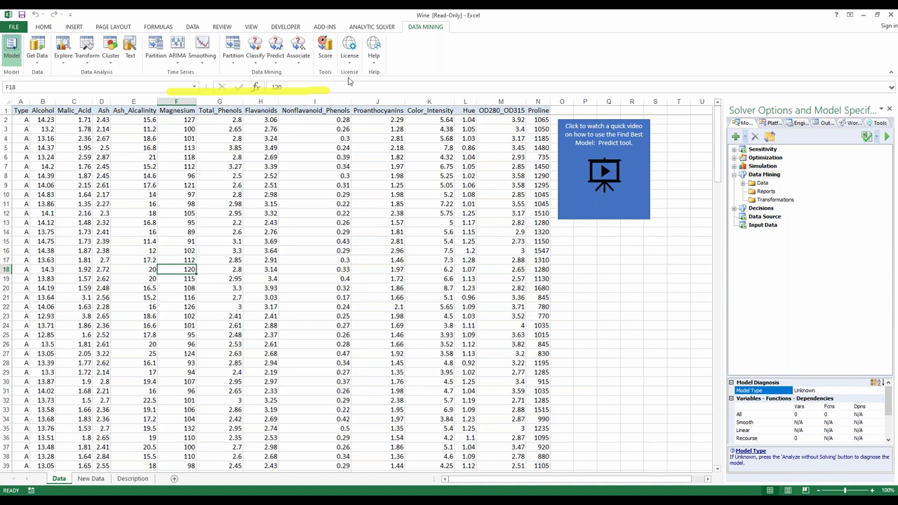
click(255, 56)
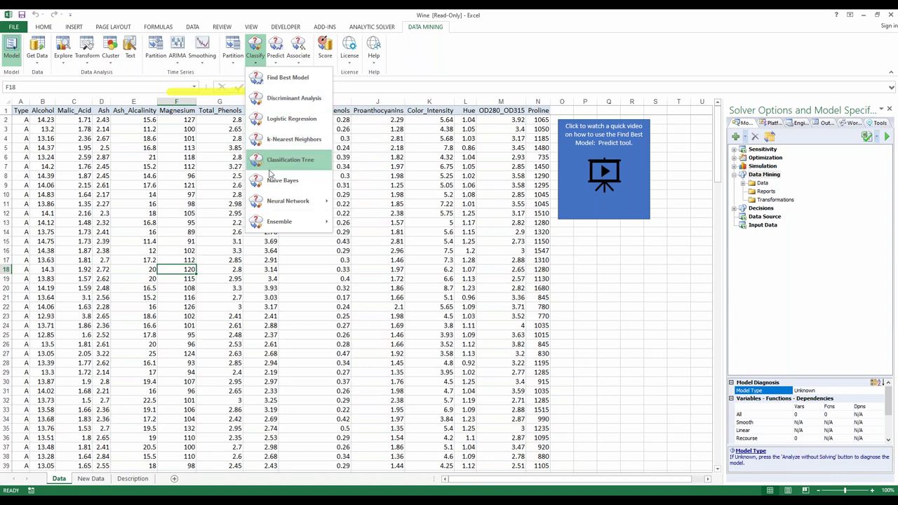
mouse_move(267, 204)
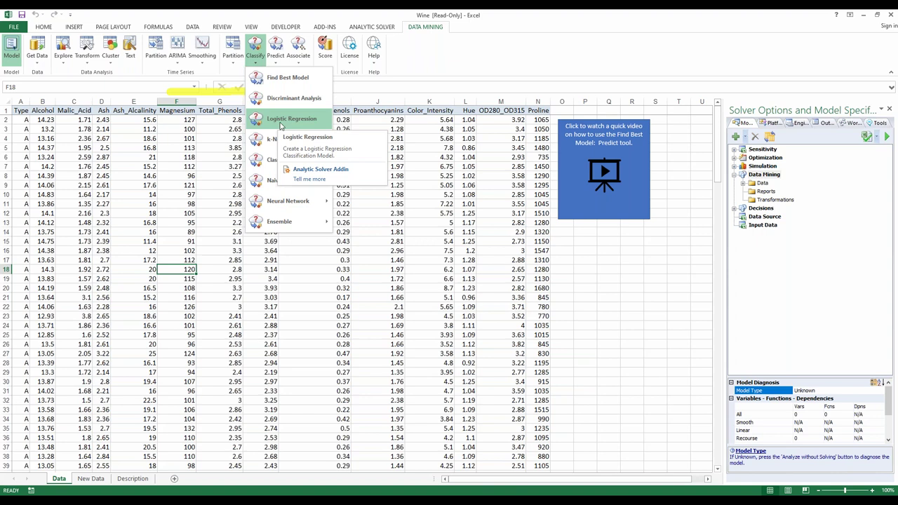
click(376, 73)
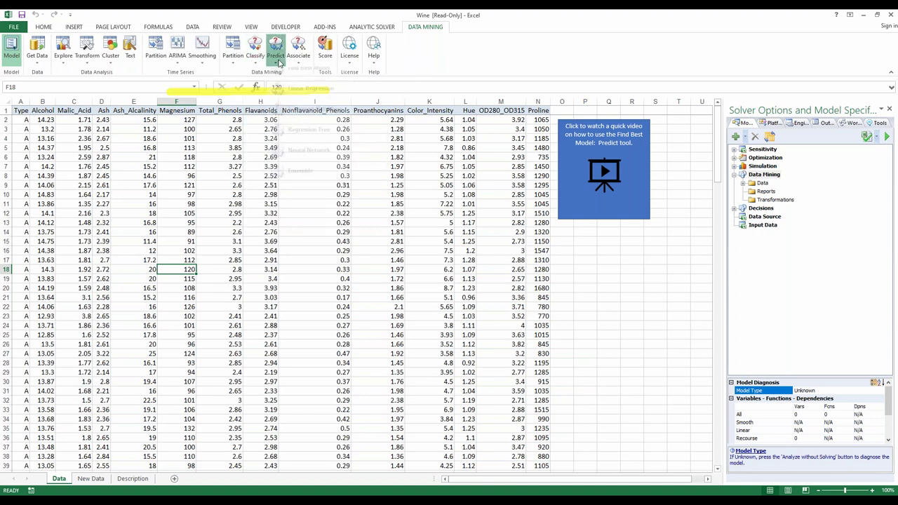
click(276, 60)
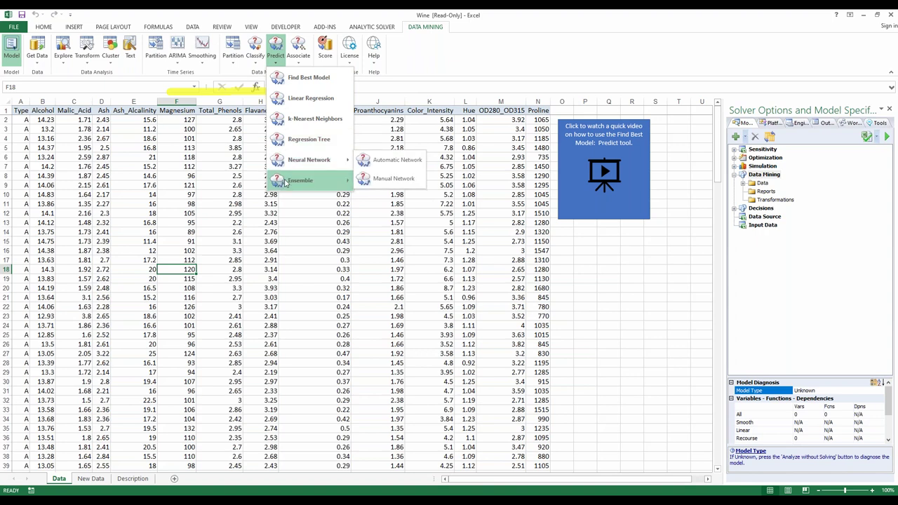
mouse_move(285, 184)
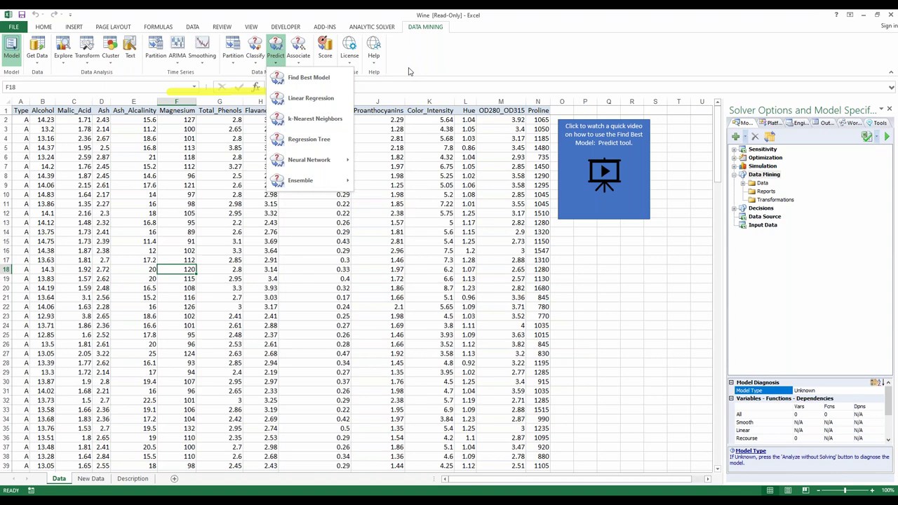
click(408, 71)
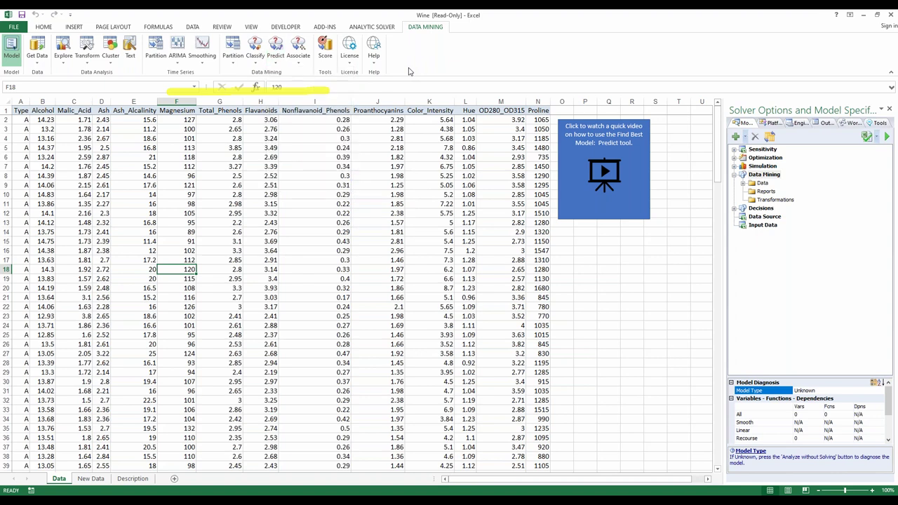
click(296, 67)
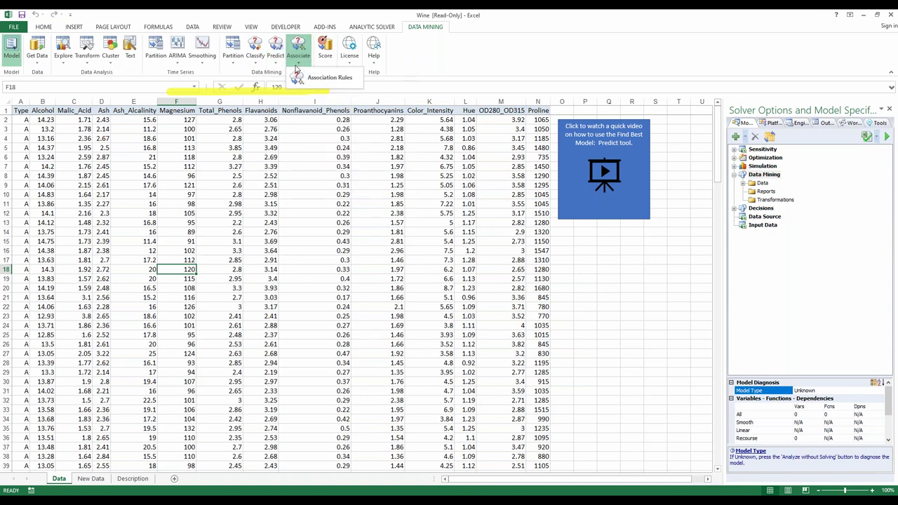
Step: Open the user guides list in the Analytic Solver Help Center and locate the Data Mining User Guide and Reference Guide
click(423, 65)
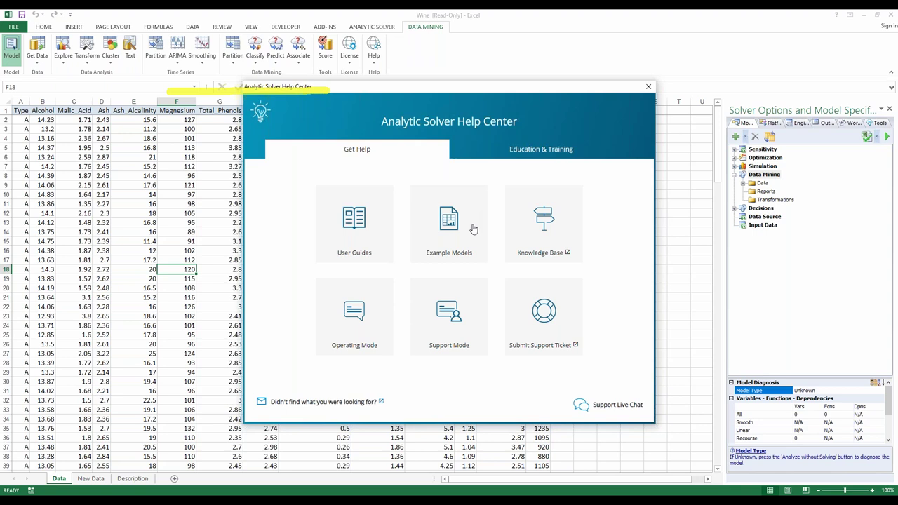
click(331, 240)
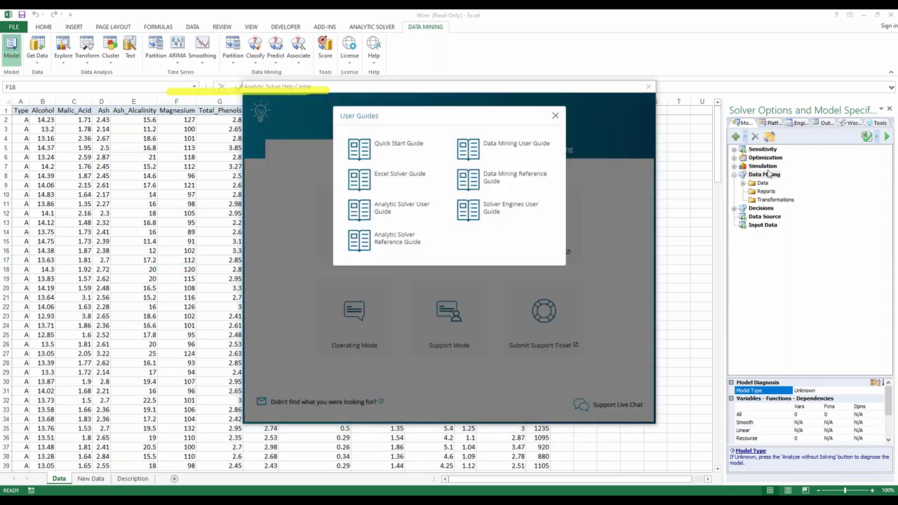
mouse_move(546, 188)
mouse_down()
mouse_move(461, 172)
mouse_move(561, 157)
mouse_move(481, 115)
mouse_move(509, 153)
mouse_up()
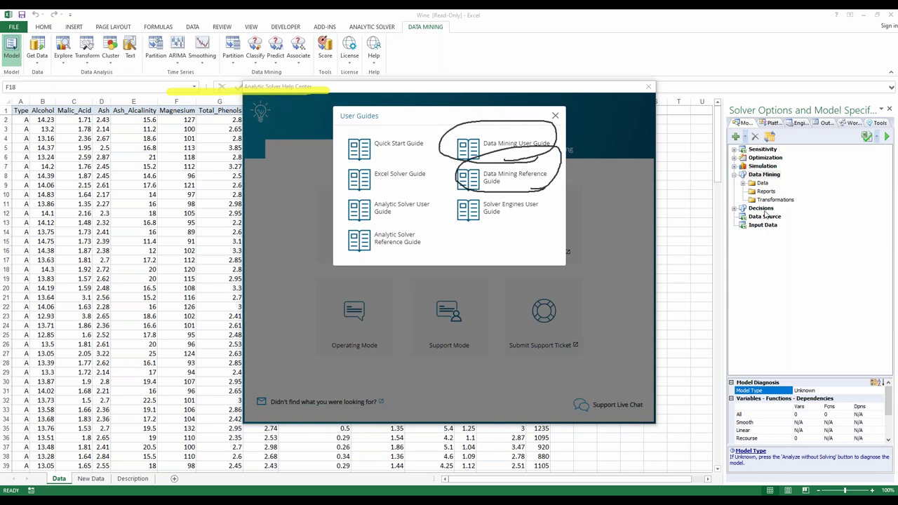
key(e)
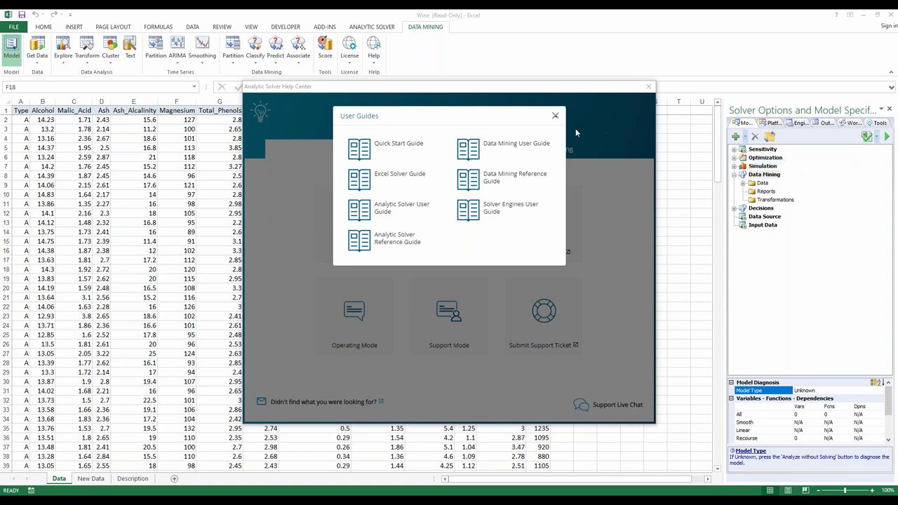
Step: Review the example model categories and the education and training resources in the Analytic Solver Help Center, and close it
click(554, 115)
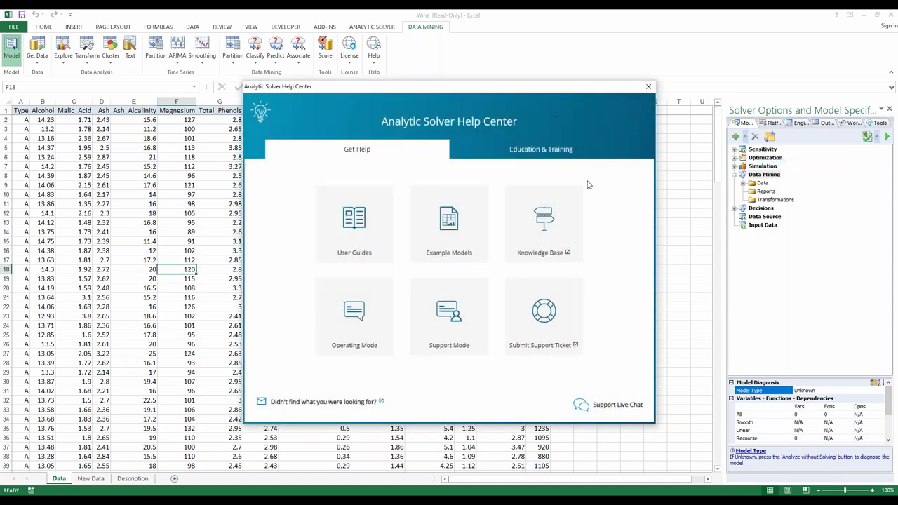
click(447, 228)
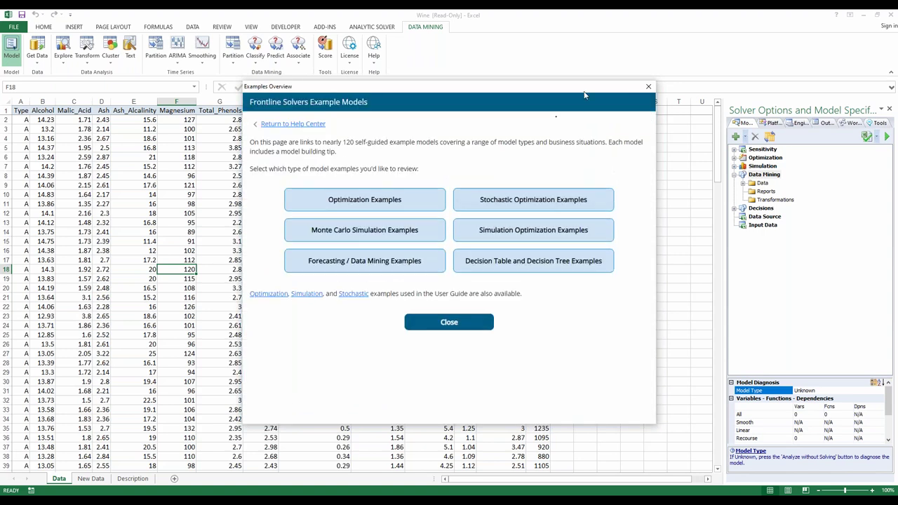
click(267, 125)
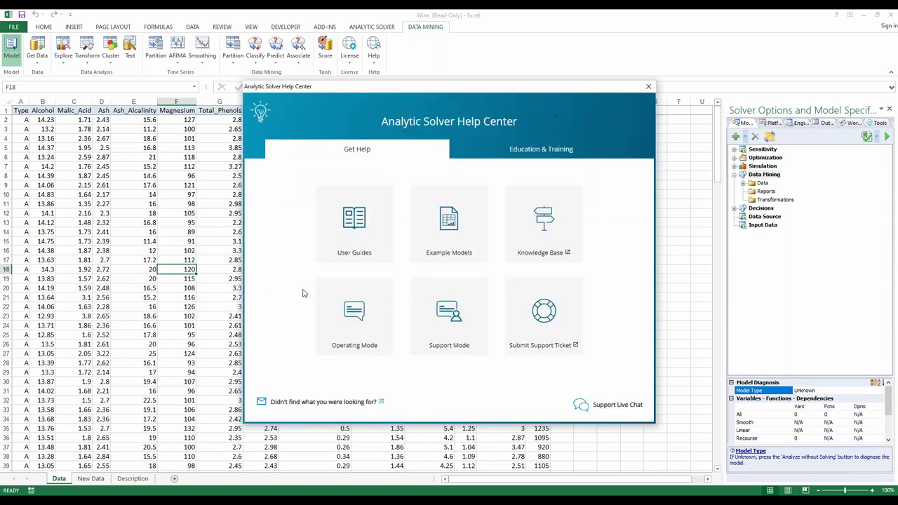
click(542, 153)
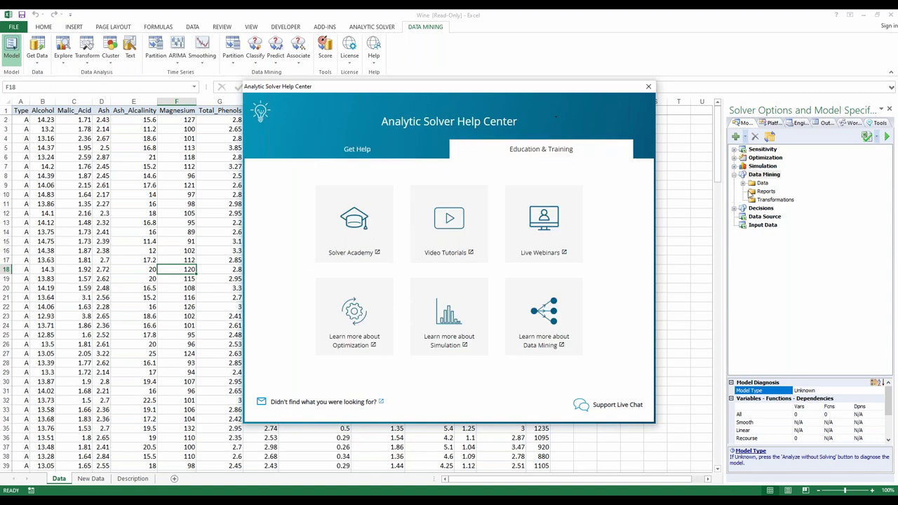
click(771, 183)
mouse_move(398, 265)
mouse_down()
mouse_move(304, 215)
mouse_move(411, 232)
mouse_move(362, 268)
mouse_up()
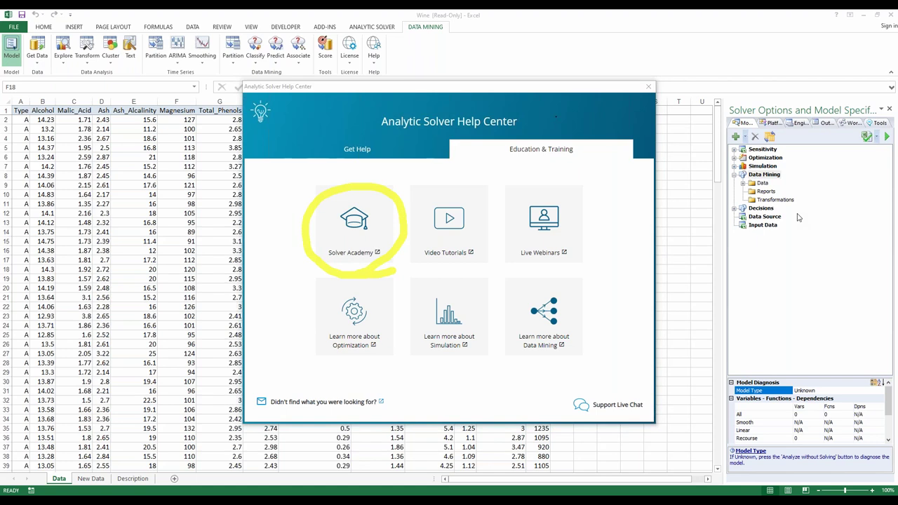
key(Escape)
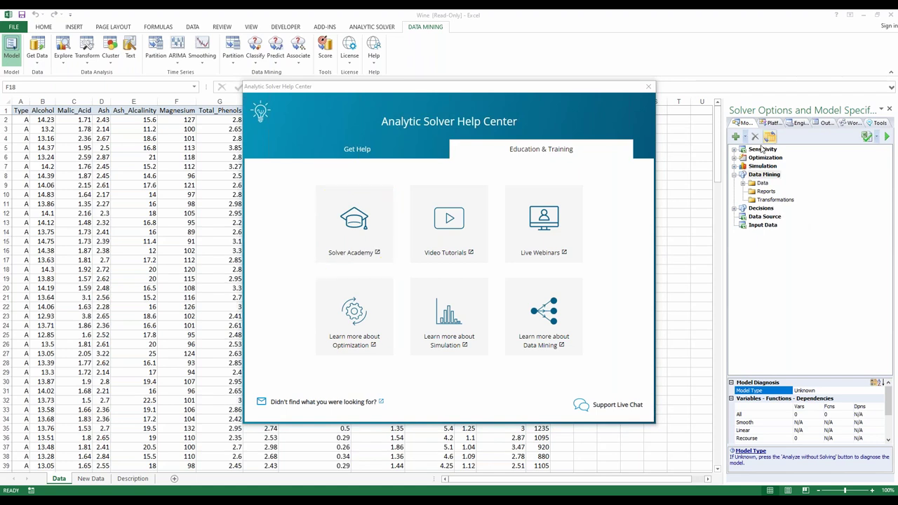
click(649, 87)
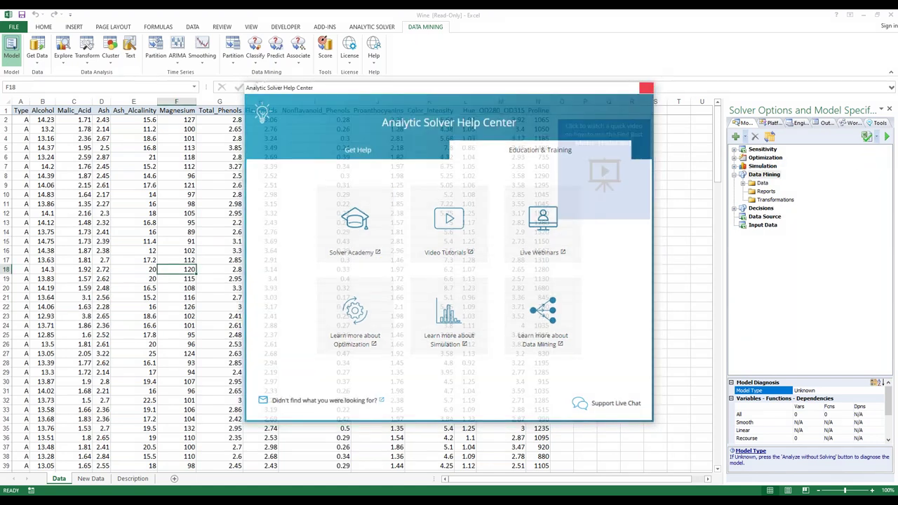
Step: Widen the Solver Options and Model Specifications pane to review its Platform, Engine, Output, Workflow and Tools pages, and narrow it with Workflow showing
click(604, 287)
drag(724, 286, 580, 293)
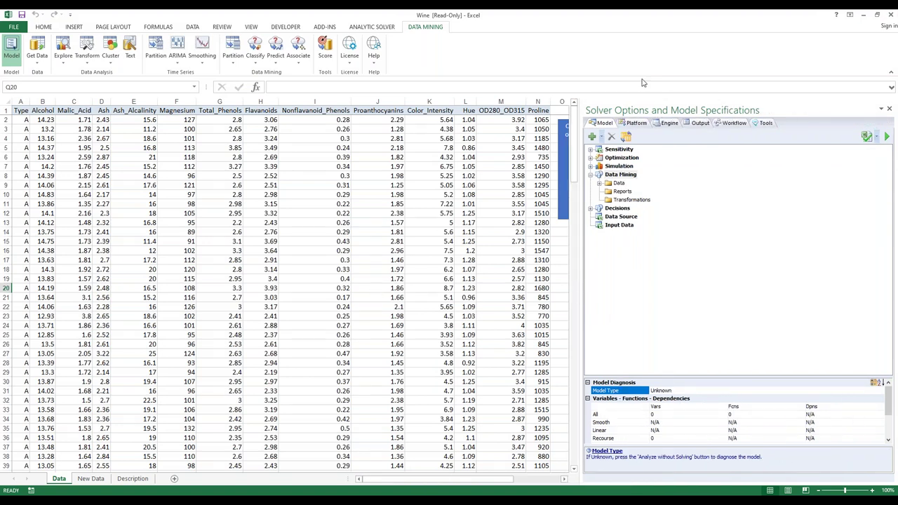
click(636, 123)
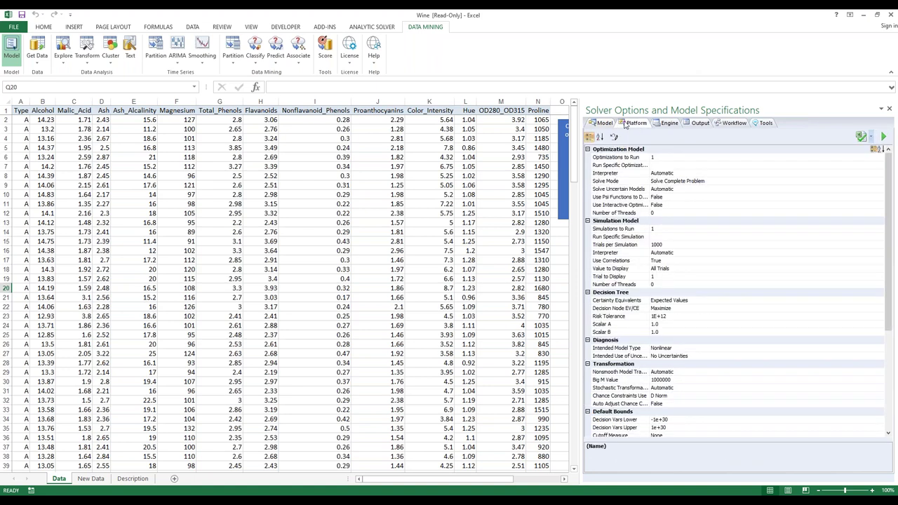
click(671, 126)
click(702, 125)
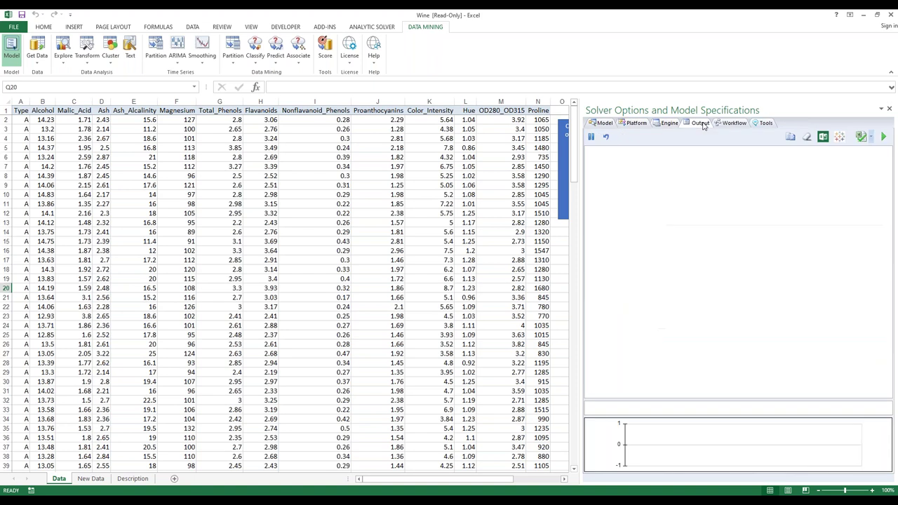
click(727, 125)
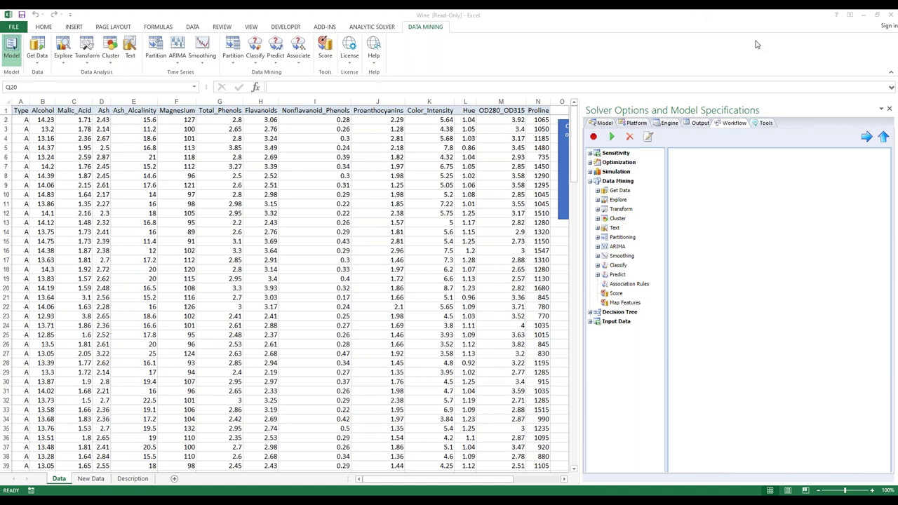
click(760, 125)
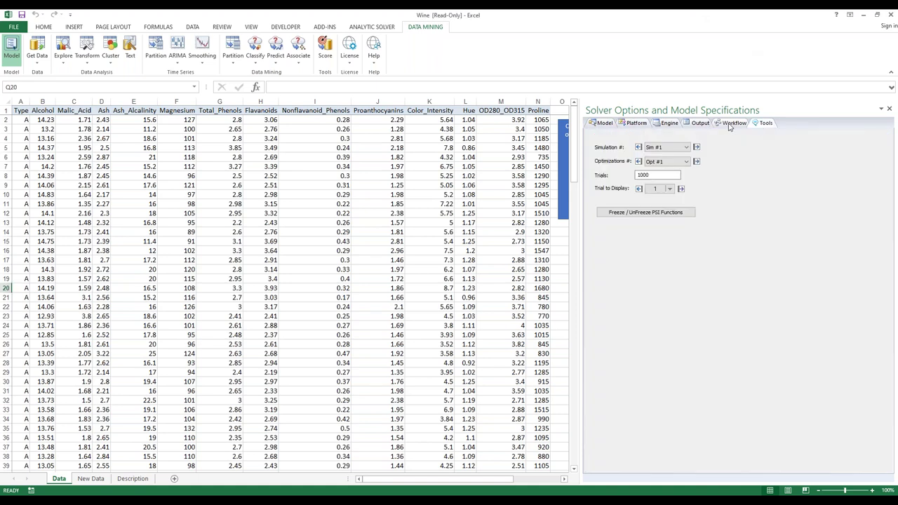
click(731, 124)
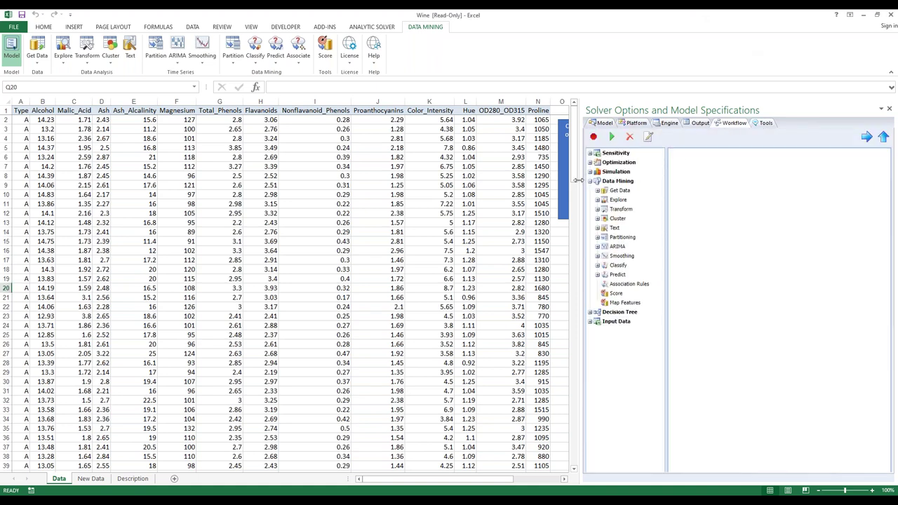
drag(578, 181, 665, 182)
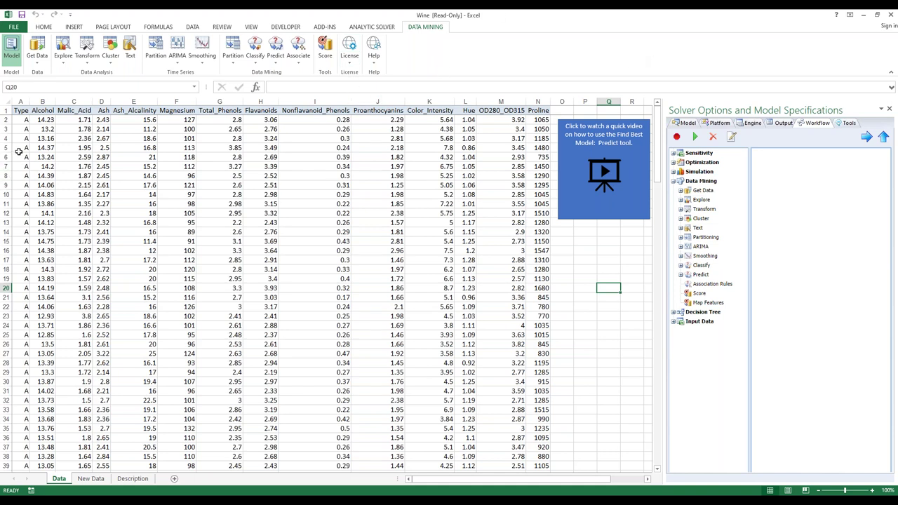
Step: Examine the Type column and the Alcohol, Malic_Acid, Ash and Ash_Alcalinity columns of the wine data, and select cell E12
click(21, 102)
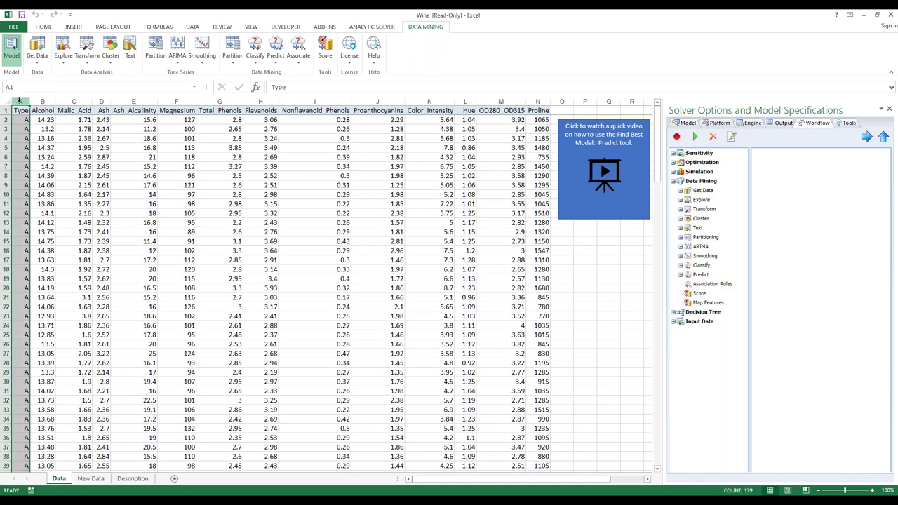
drag(43, 102, 78, 101)
click(102, 101)
click(124, 101)
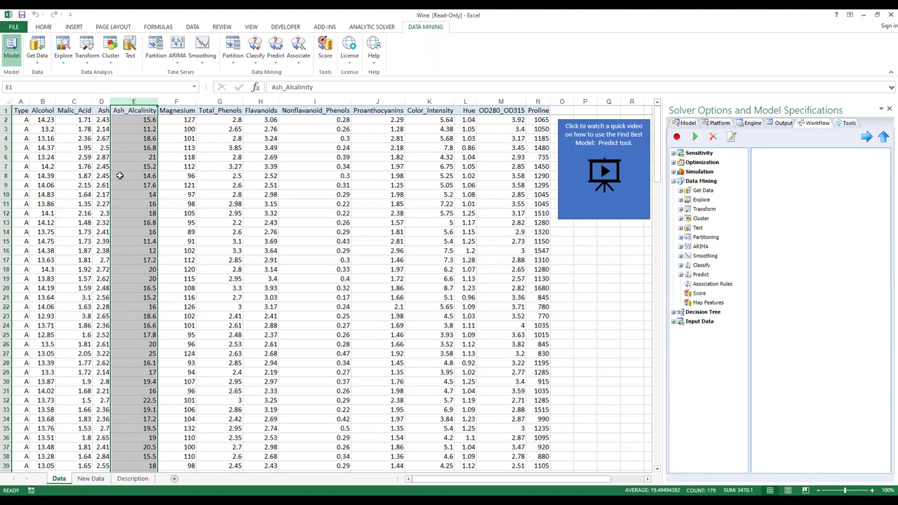
click(21, 101)
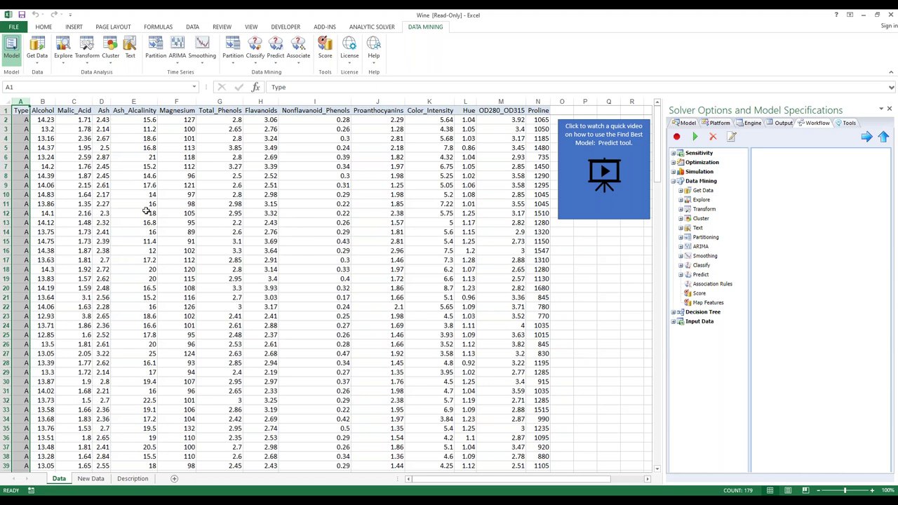
click(116, 210)
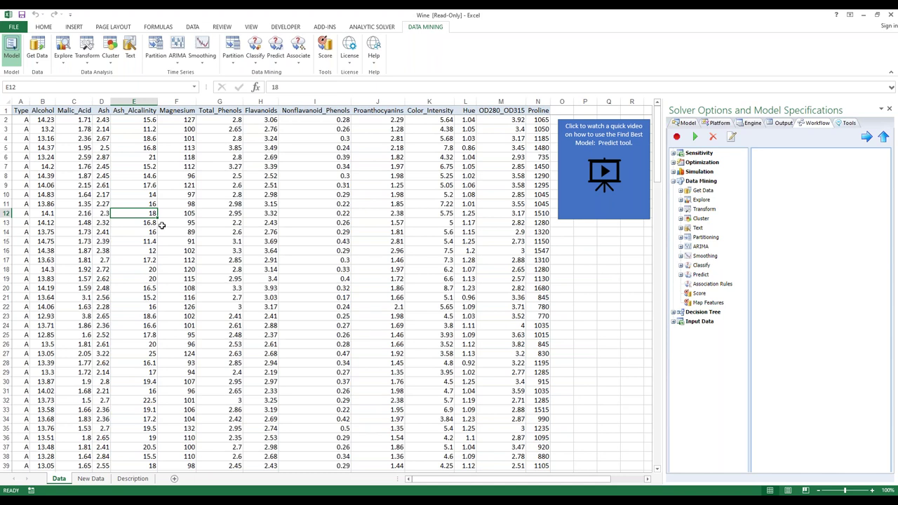
Step: Start a Classification Tree on the wine data with Type as output variable and all variables from Alcohol to Proline as selected variables
click(257, 62)
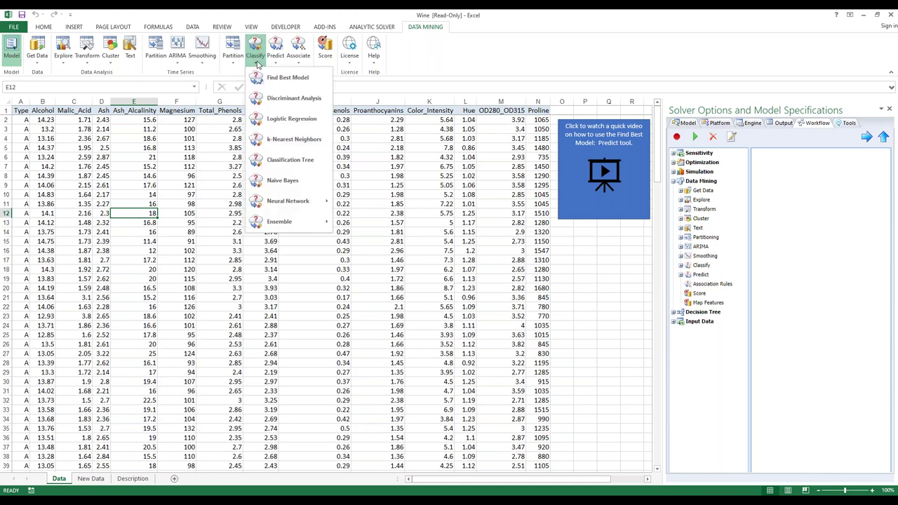
click(288, 159)
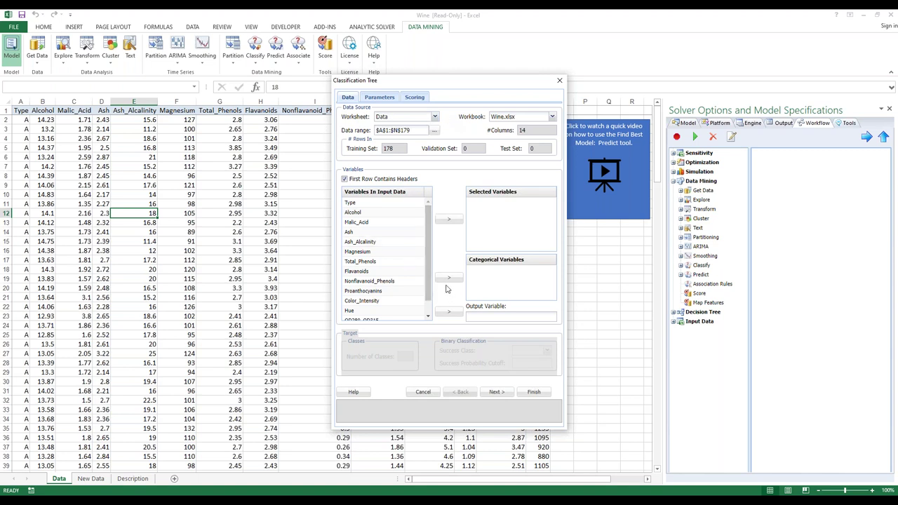
click(391, 205)
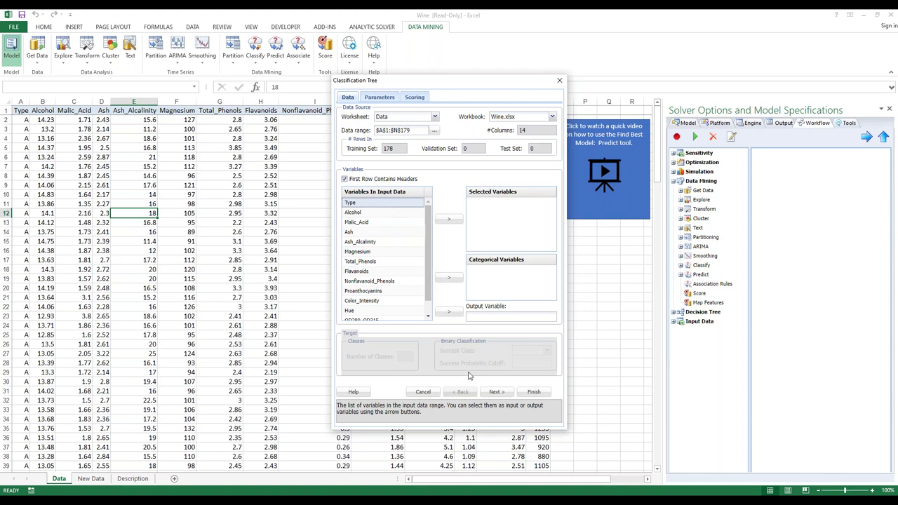
click(449, 313)
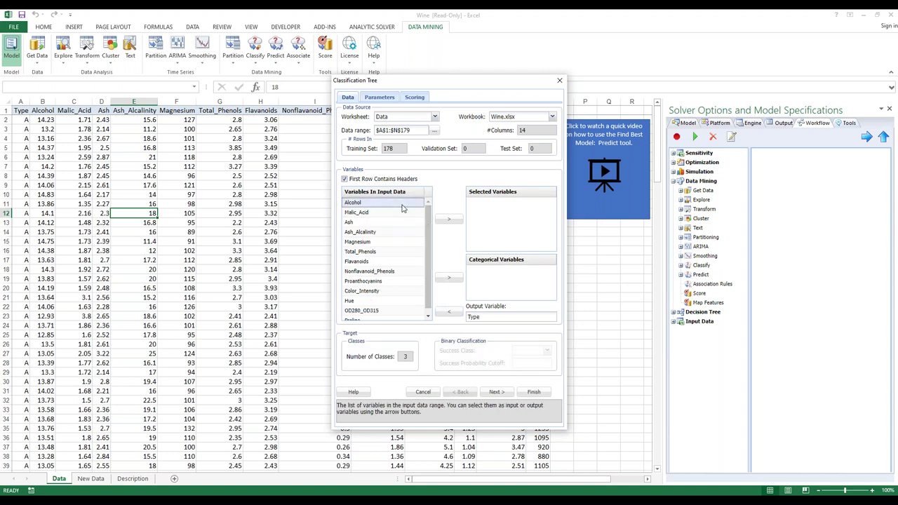
click(427, 315)
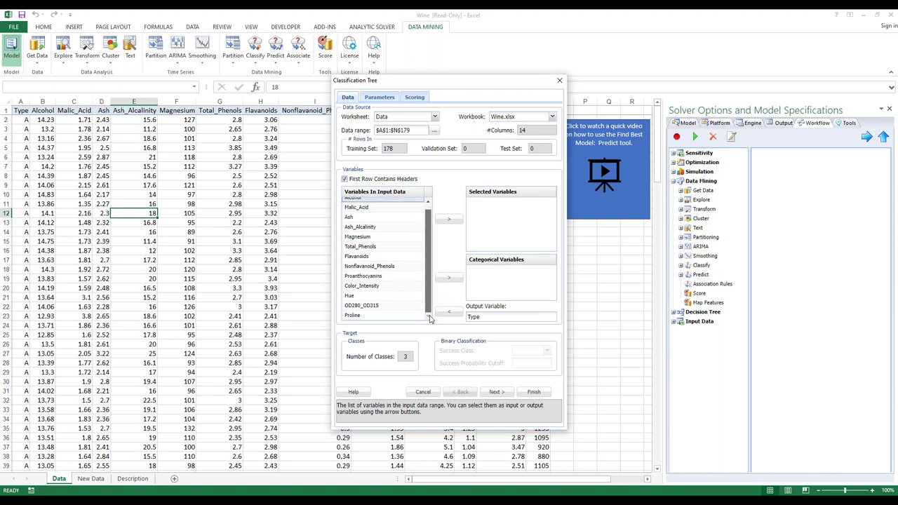
shift+click(415, 315)
click(448, 219)
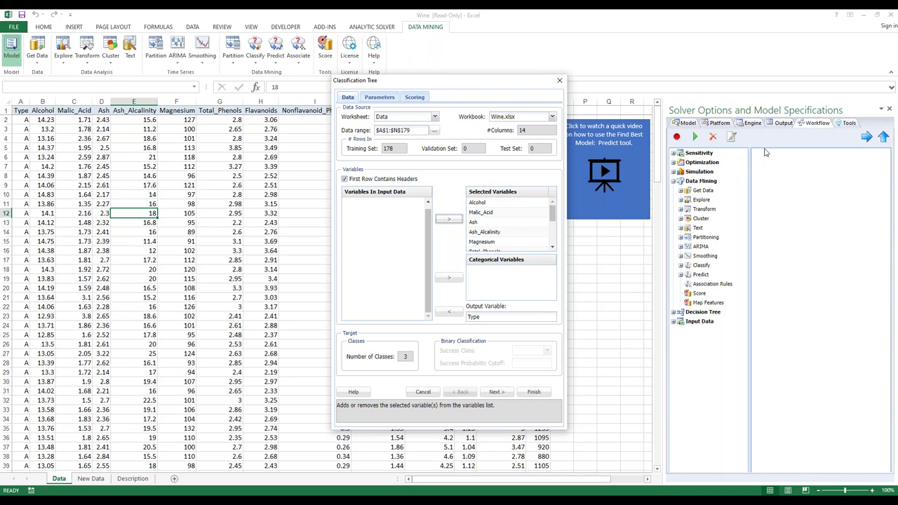
key(ctrl+2)
mouse_move(546, 274)
mouse_down()
mouse_move(526, 245)
mouse_move(536, 275)
mouse_up()
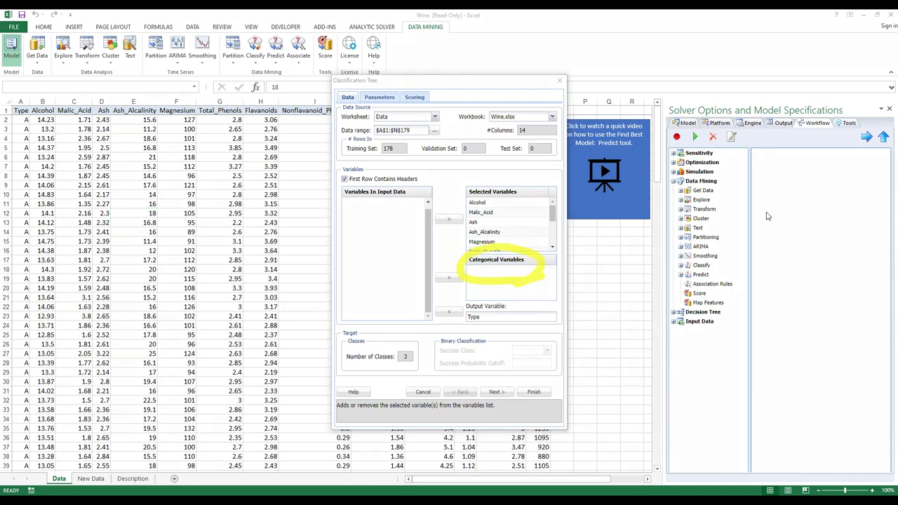
key(Escape)
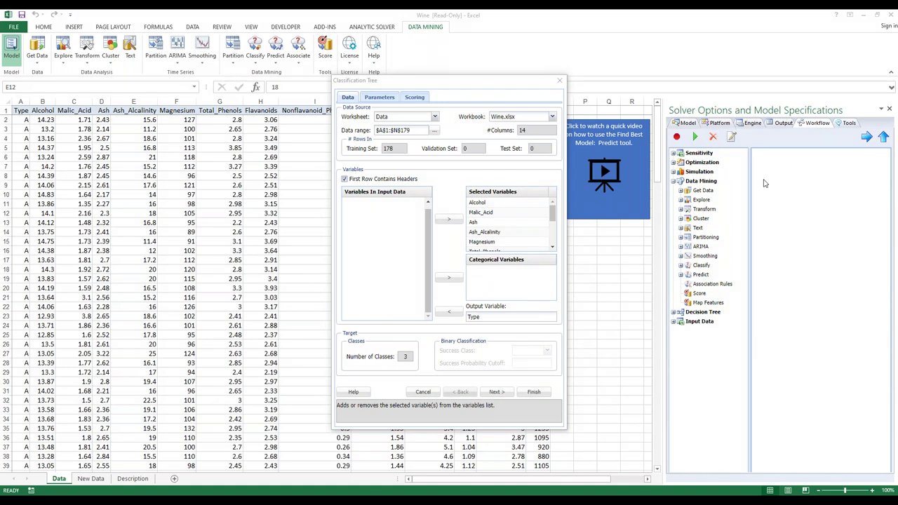
mouse_move(430, 371)
mouse_down()
mouse_move(333, 362)
mouse_move(425, 350)
mouse_move(413, 366)
mouse_up()
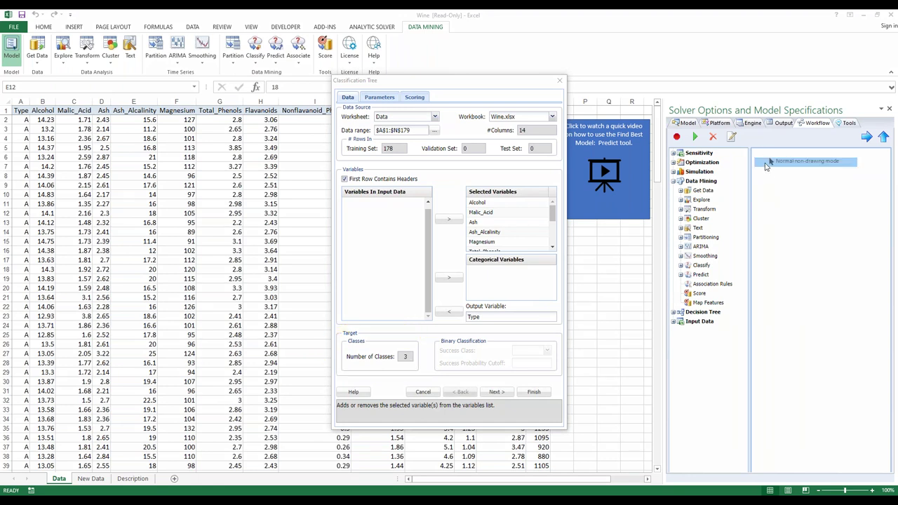
Step: Enable data partitioning in the Classification Tree parameters, keeping the automatic random split of 60 training and 40 validation with seed 12345
click(496, 392)
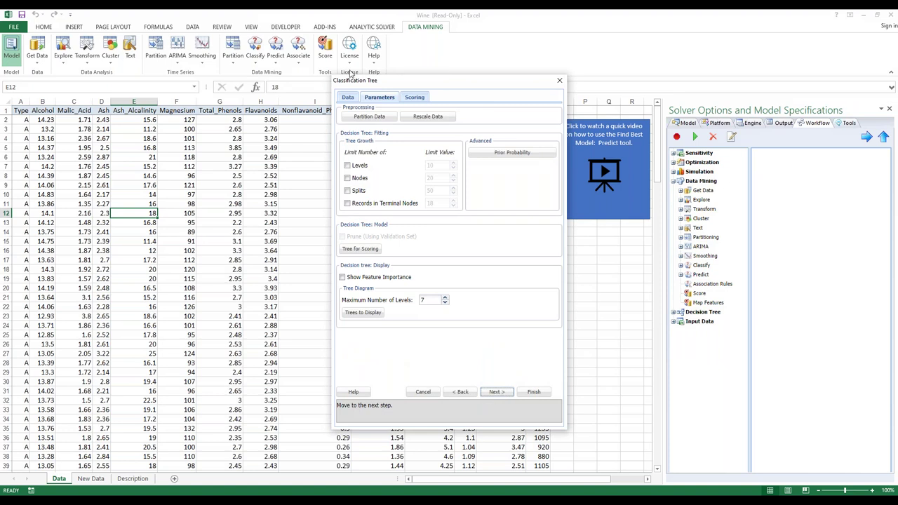
click(351, 99)
click(375, 99)
drag(374, 108, 343, 107)
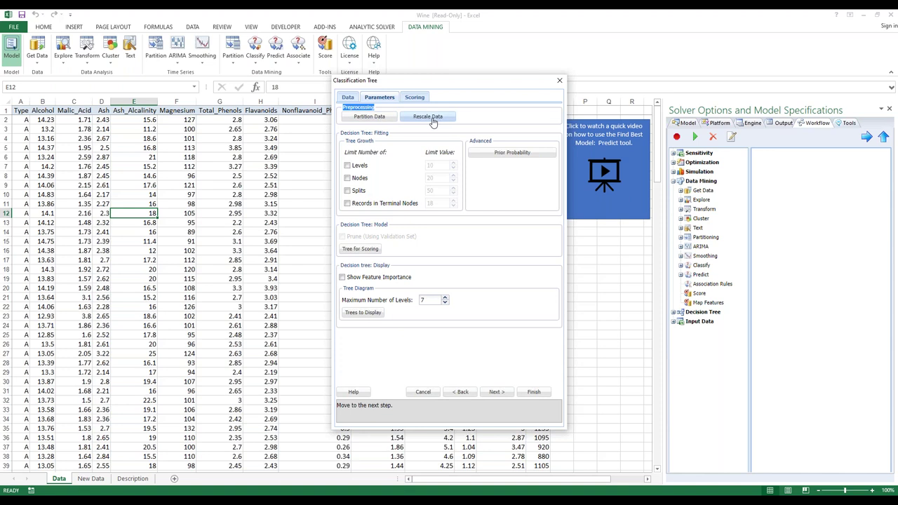
click(363, 119)
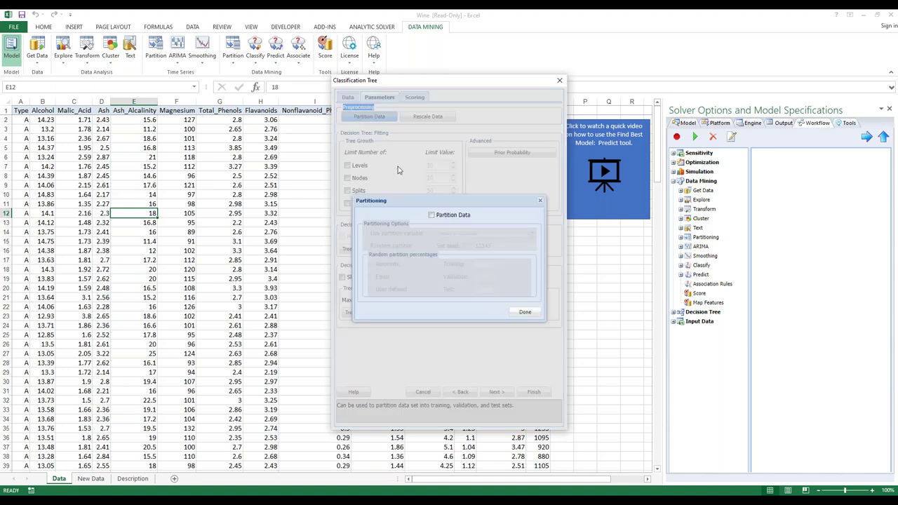
click(431, 216)
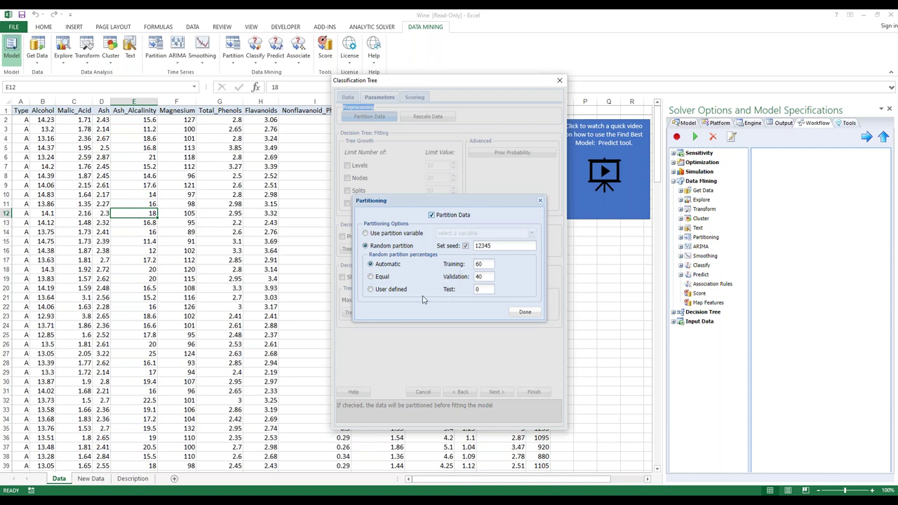
click(525, 313)
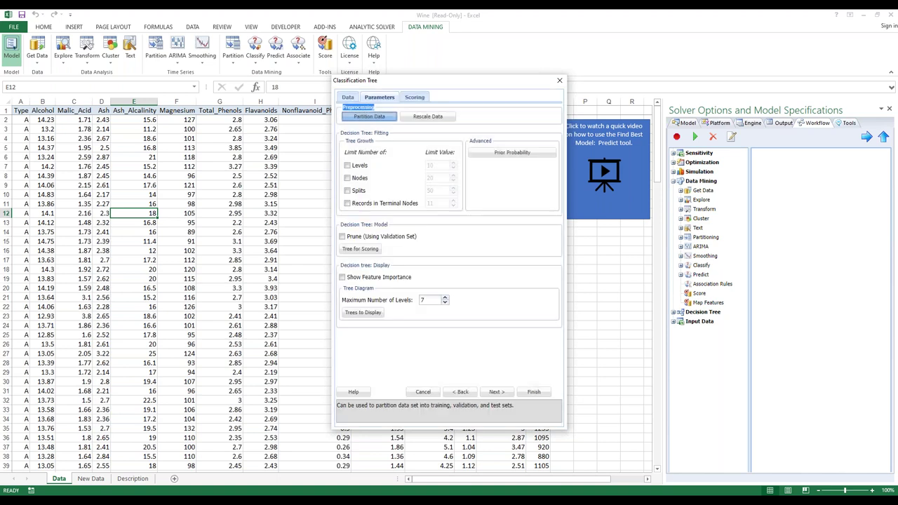
Step: Try Normalization and Unit-norm rescaling, look at the L1 and L2 norm types, and turn data rescaling off again
click(426, 117)
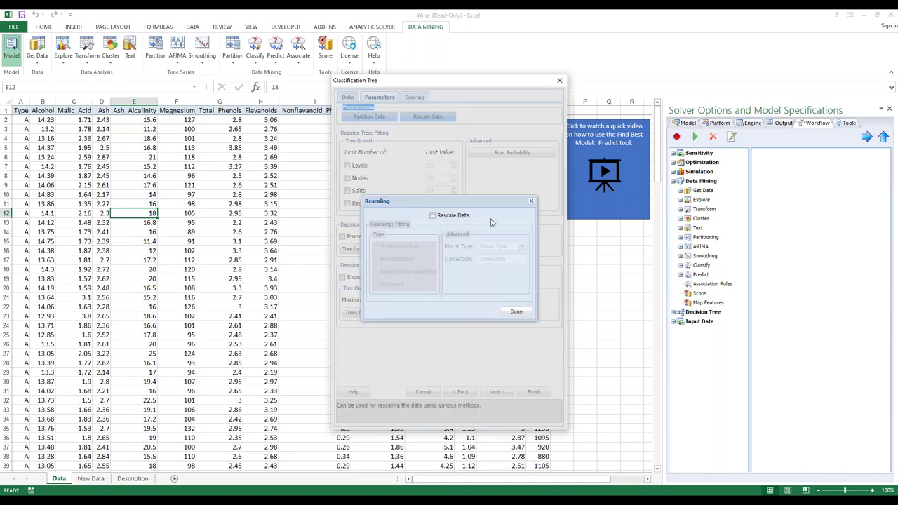
click(433, 216)
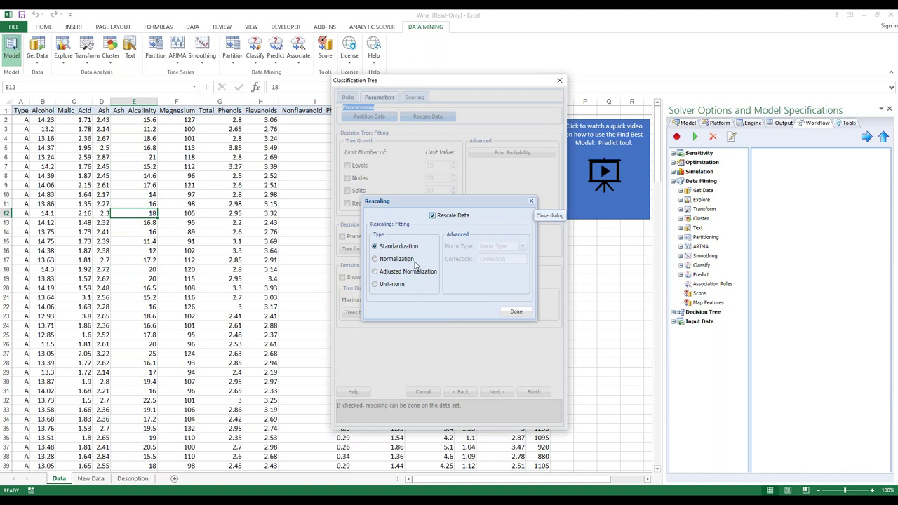
click(376, 261)
click(374, 283)
click(522, 249)
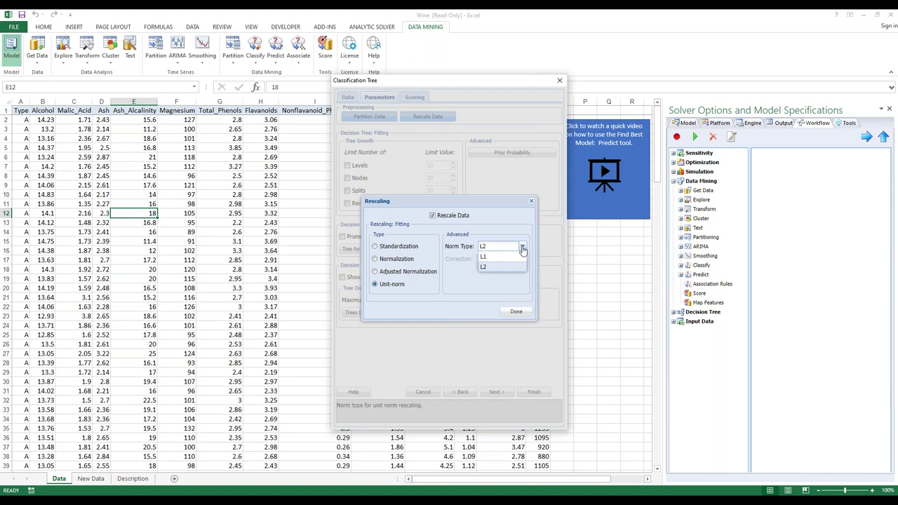
click(522, 250)
click(530, 202)
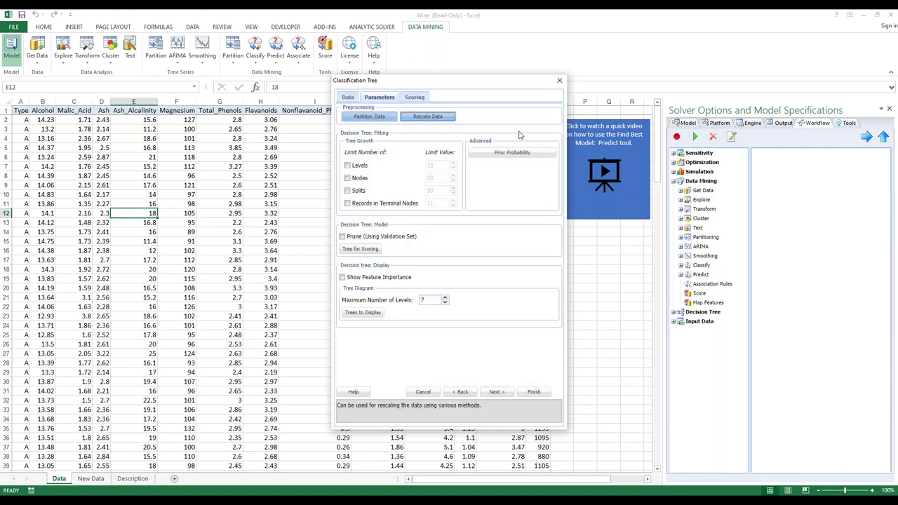
click(427, 117)
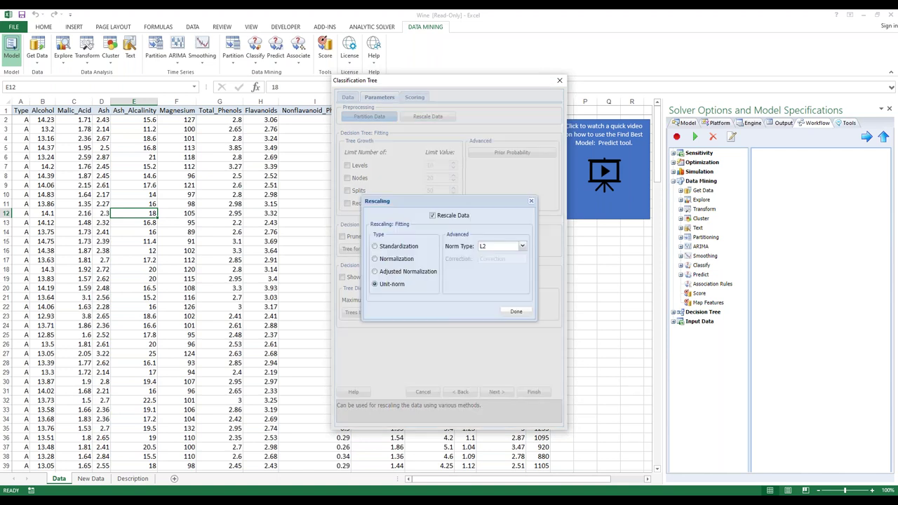
click(433, 215)
click(515, 312)
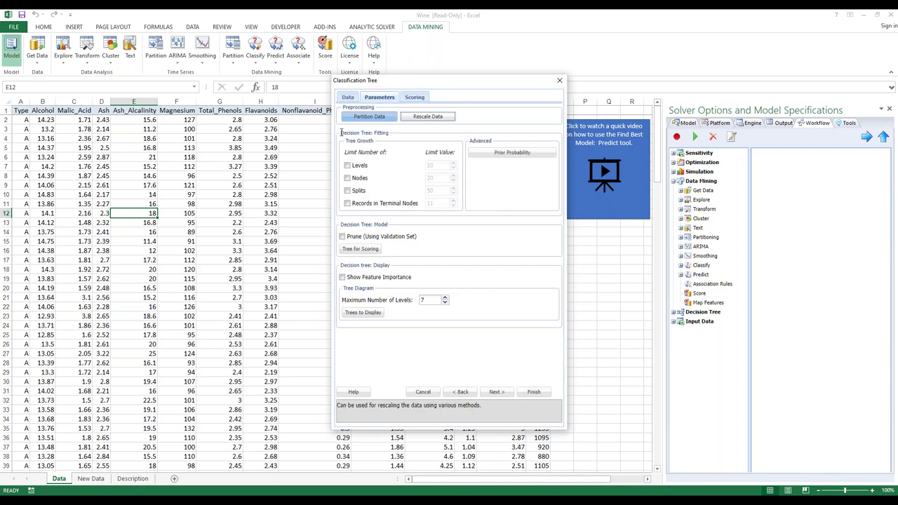
Step: Review the prior probability methods available for fitting the decision tree, keeping Empirical
drag(341, 133, 386, 132)
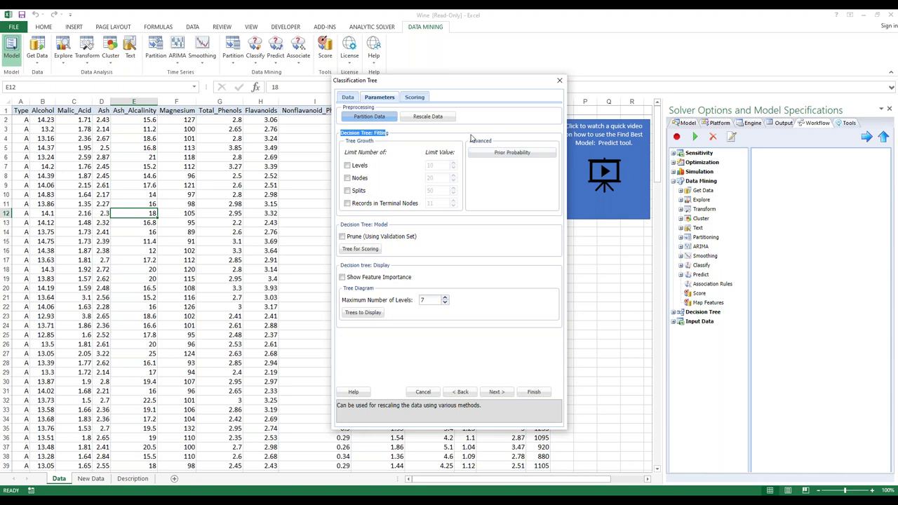
click(507, 153)
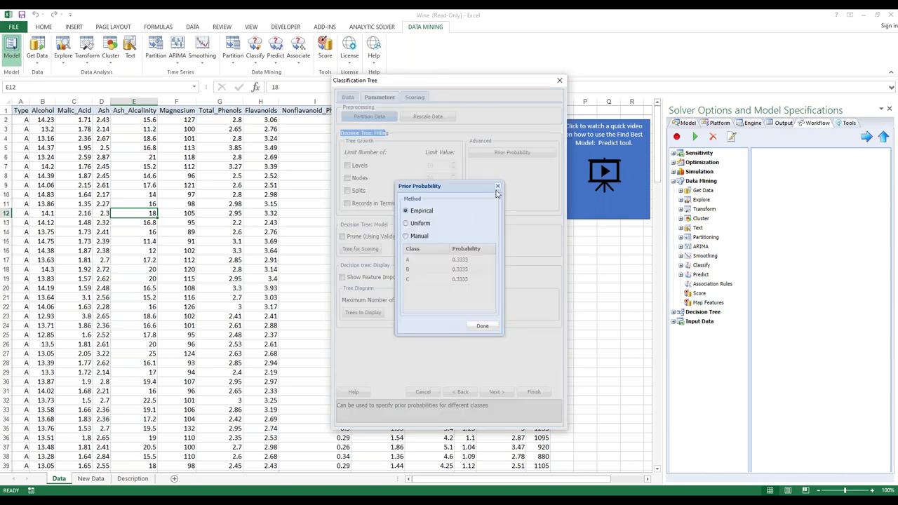
click(497, 186)
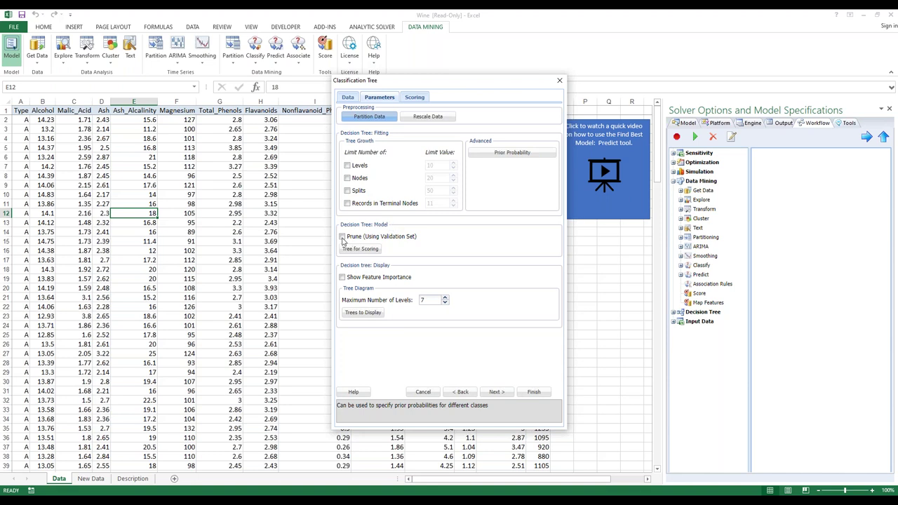
Step: Enable pruning with the validation set and keep the Fully Grown tree for scoring
click(356, 238)
click(358, 249)
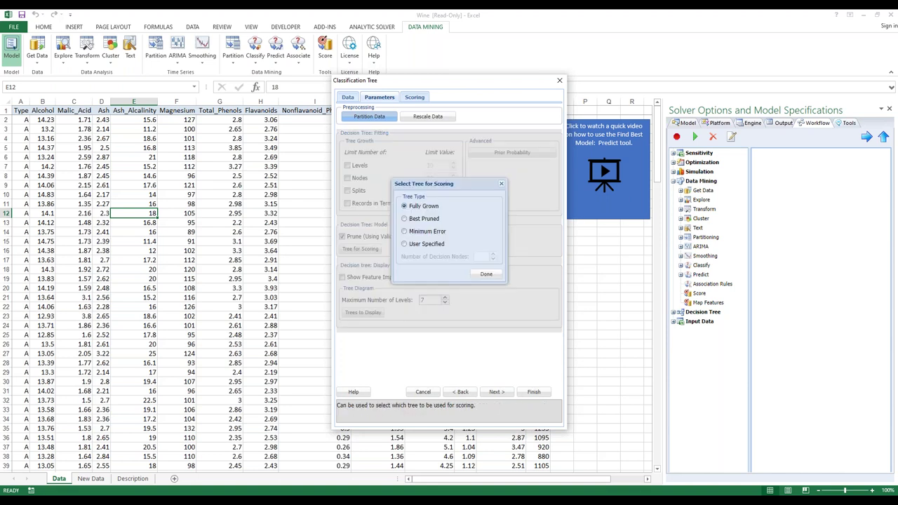
click(484, 274)
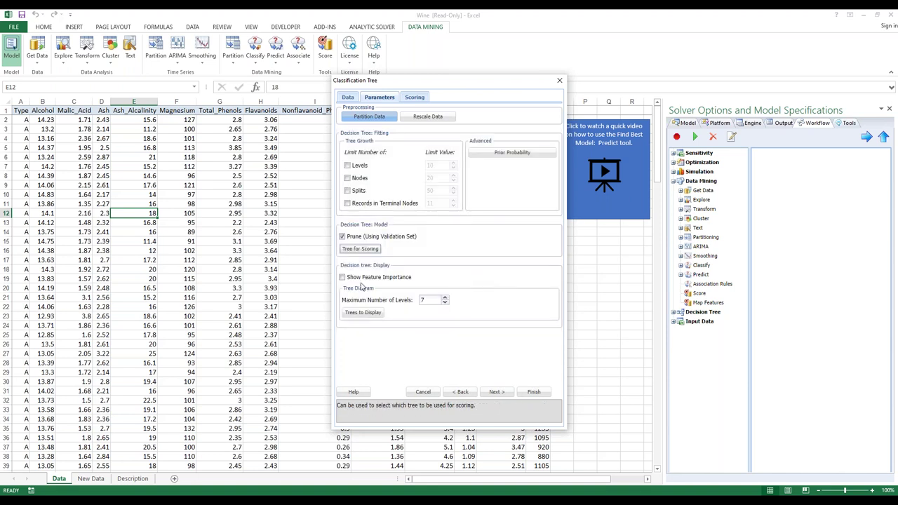
Step: Enable Show Feature Importance and choose the Fully Grown tree for the tree diagram
click(343, 278)
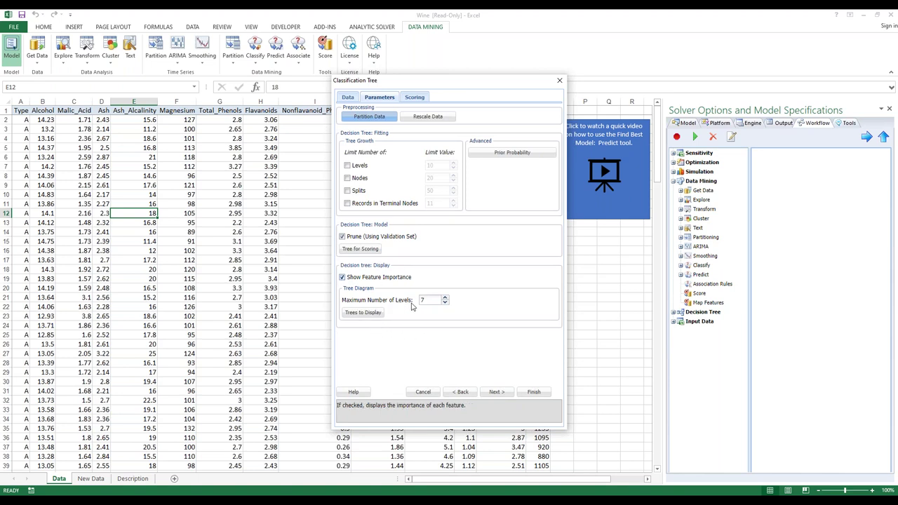
click(362, 313)
click(404, 206)
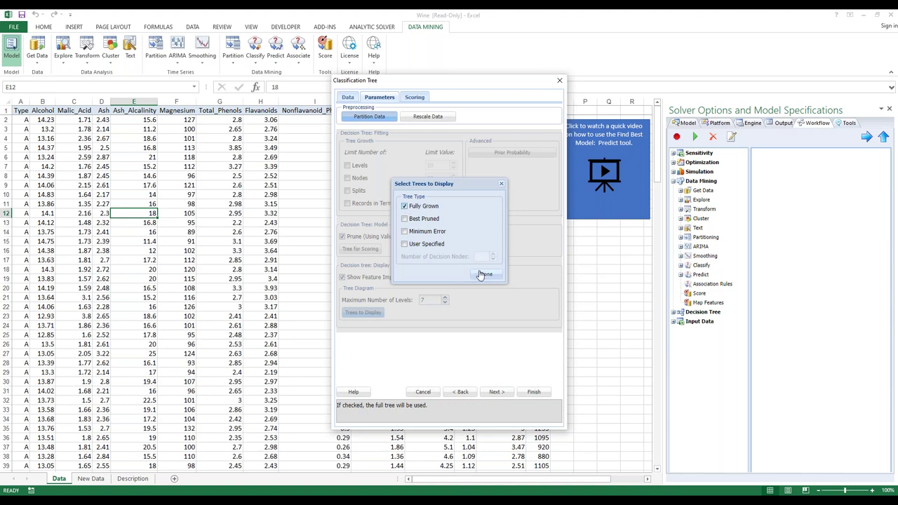
click(484, 274)
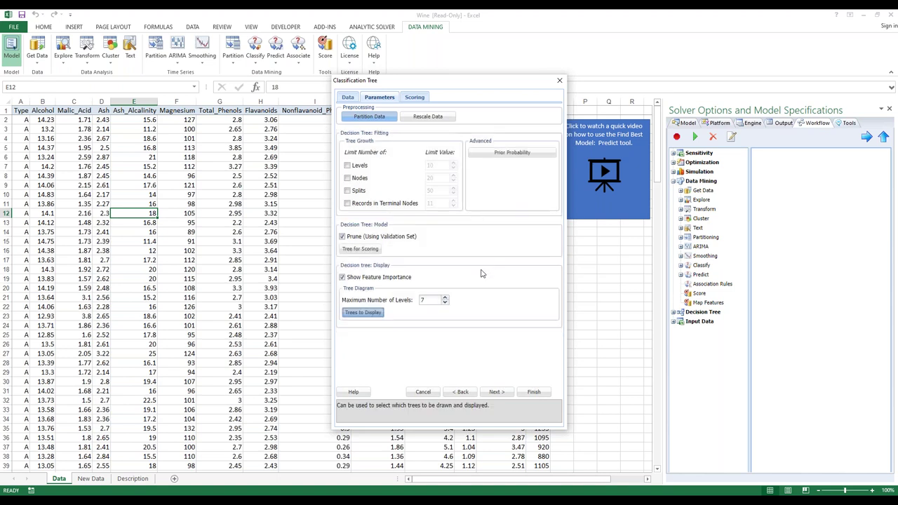
Step: Review the scoring options, keep the summary reports for training and validation data, and run the classification tree
click(414, 98)
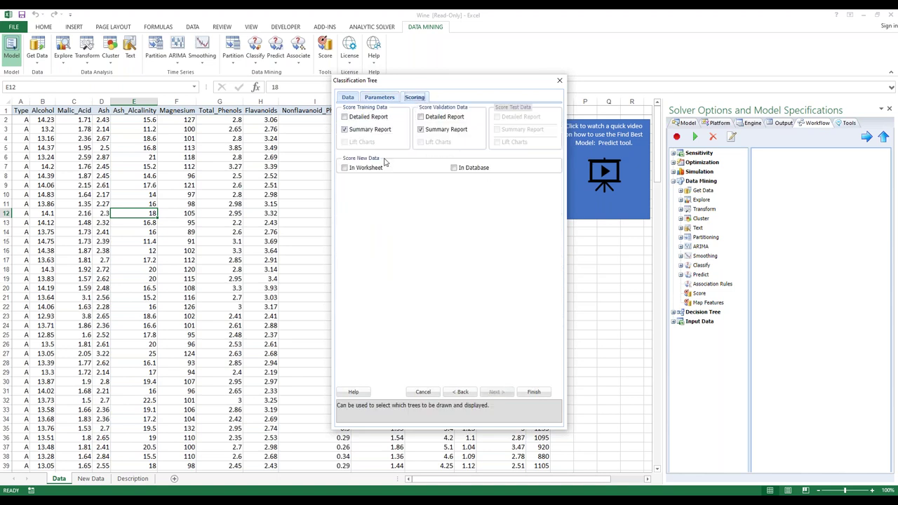
click(762, 149)
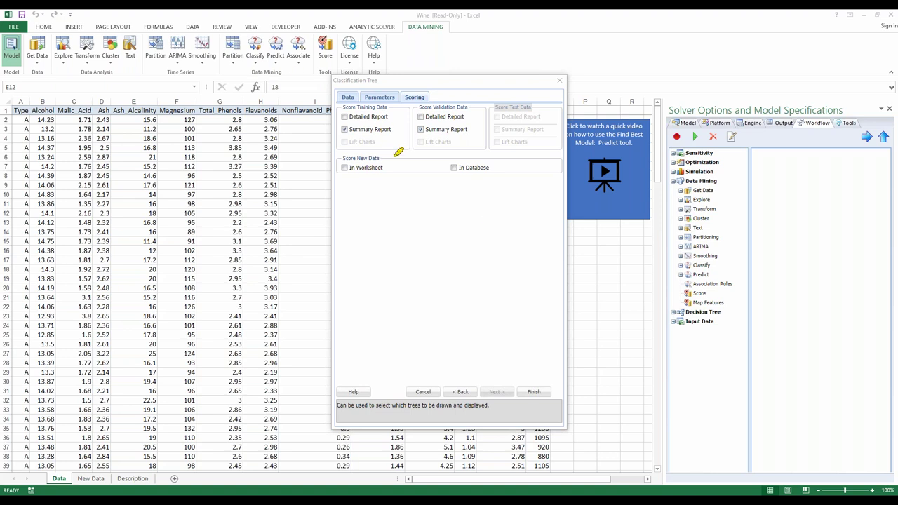
mouse_move(381, 194)
mouse_down()
mouse_move(340, 150)
mouse_move(408, 167)
mouse_move(375, 200)
mouse_up()
mouse_move(518, 195)
mouse_down()
mouse_move(461, 194)
mouse_move(477, 145)
mouse_move(478, 197)
mouse_up()
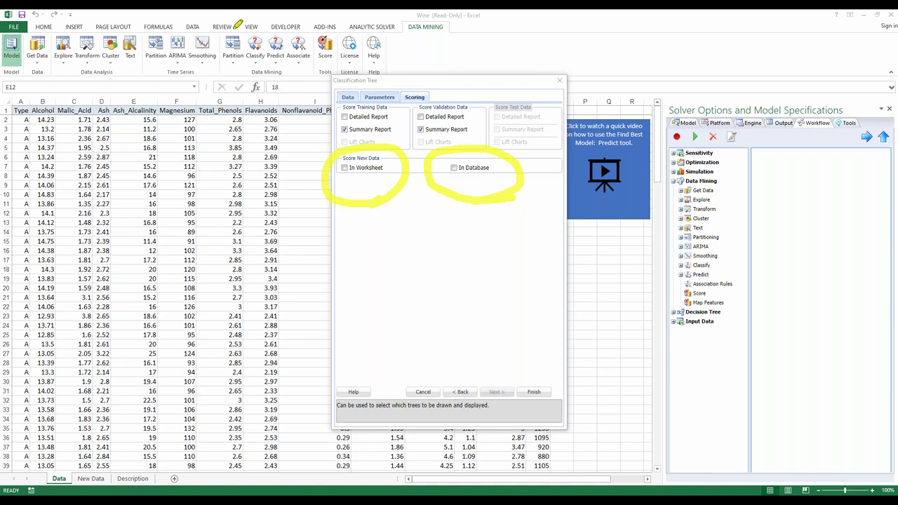
mouse_move(339, 87)
mouse_down()
mouse_move(313, 64)
mouse_move(337, 13)
mouse_move(348, 73)
mouse_move(337, 87)
mouse_up()
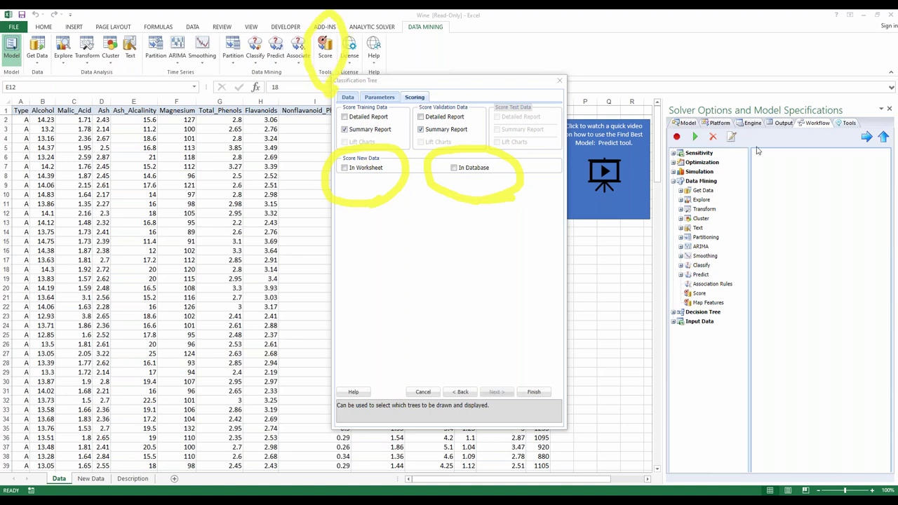
key(Escape)
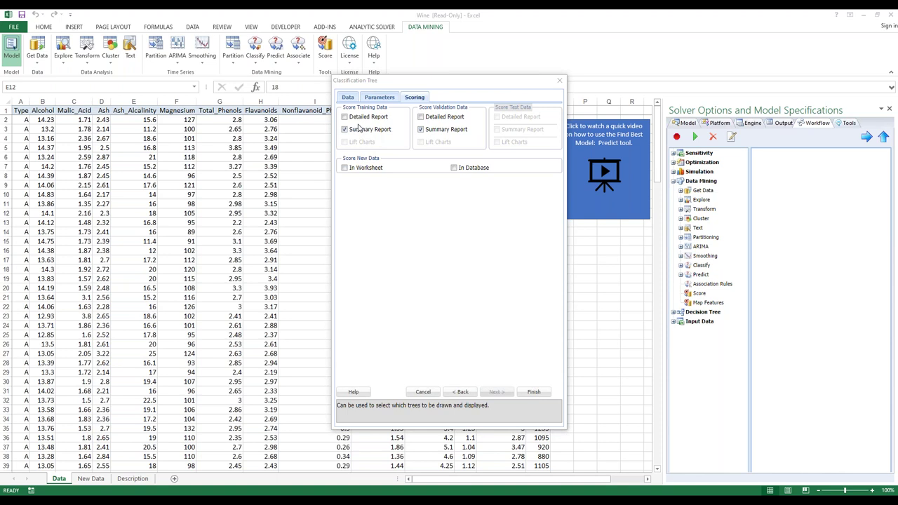
click(535, 392)
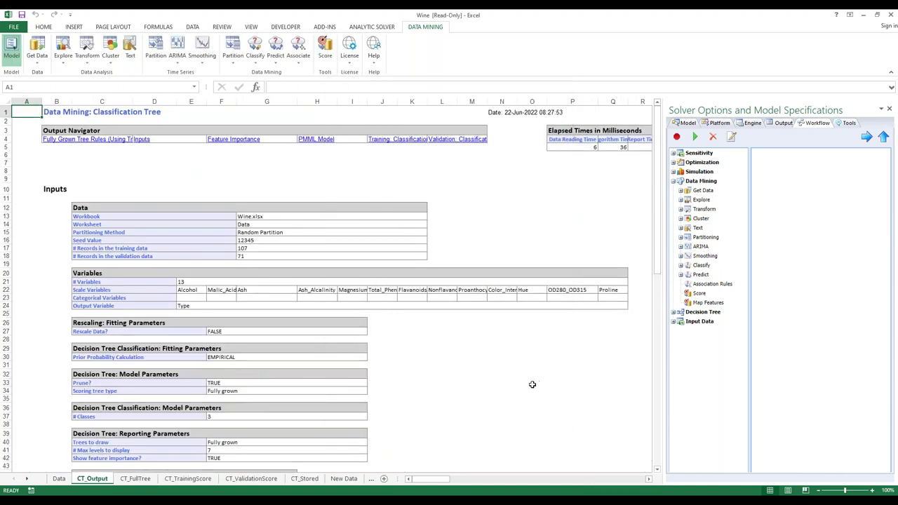
Step: Follow the Output Navigator to the fully grown tree rules, examine the Proline and Total_Phenols nodes in the diagram, and close it
drag(32, 122, 266, 163)
click(538, 190)
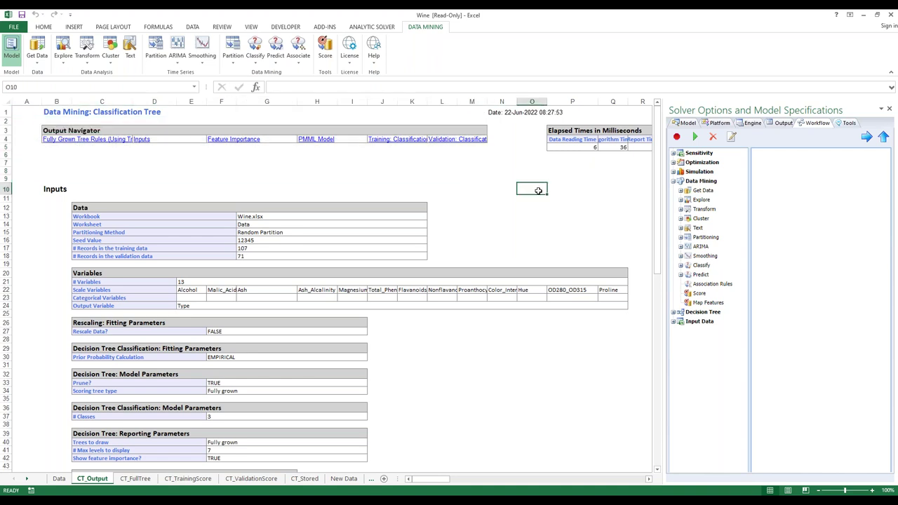
click(90, 140)
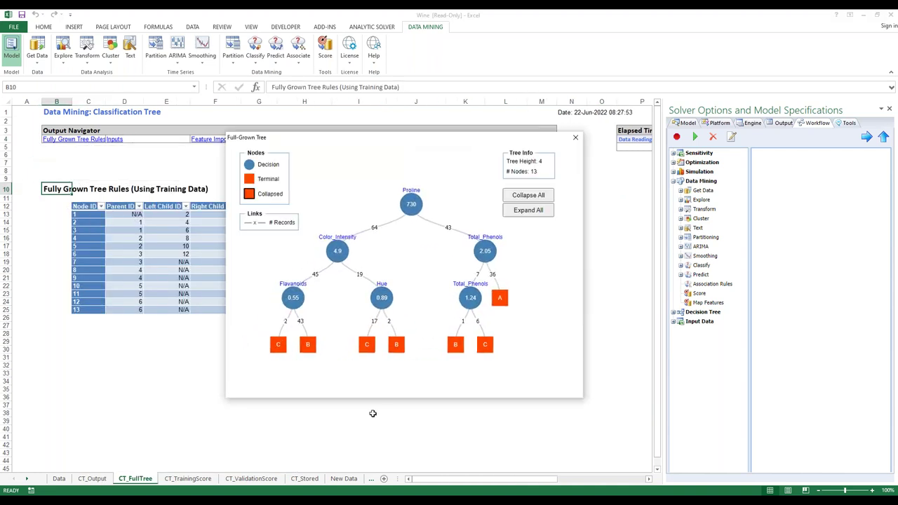
mouse_move(412, 204)
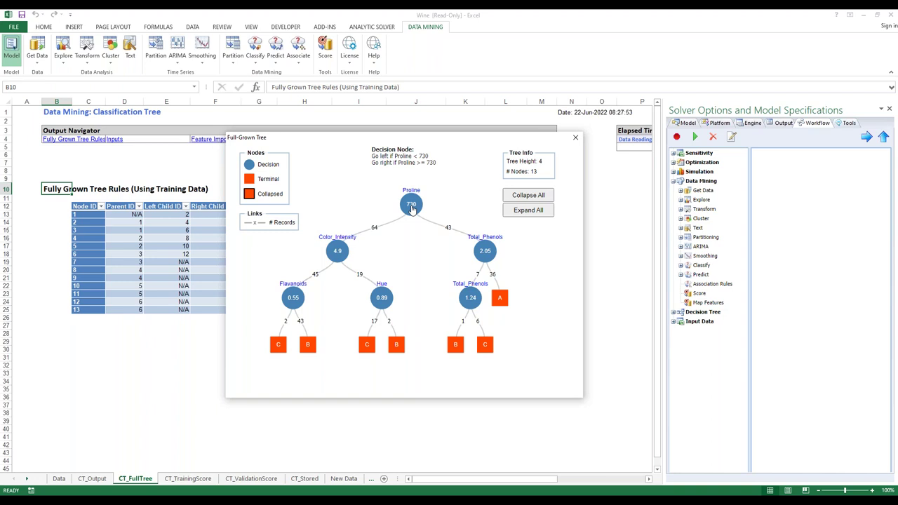
mouse_move(487, 254)
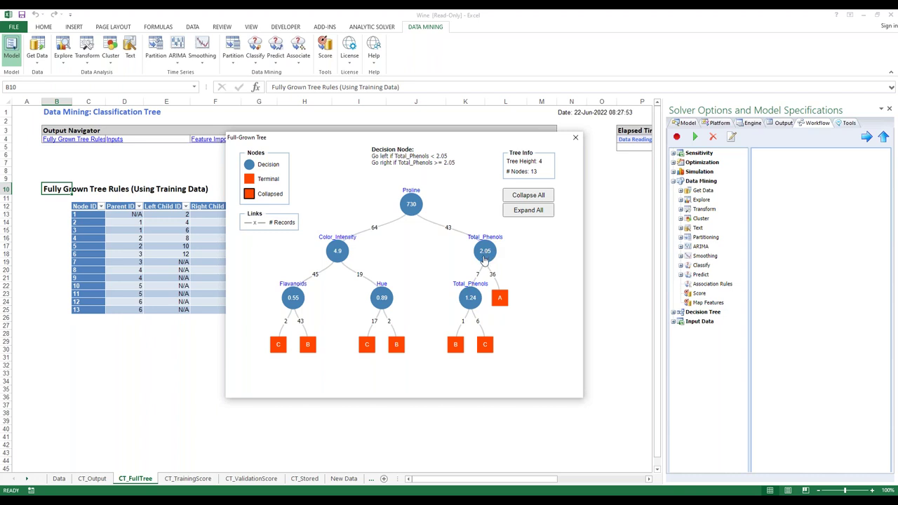
mouse_move(502, 299)
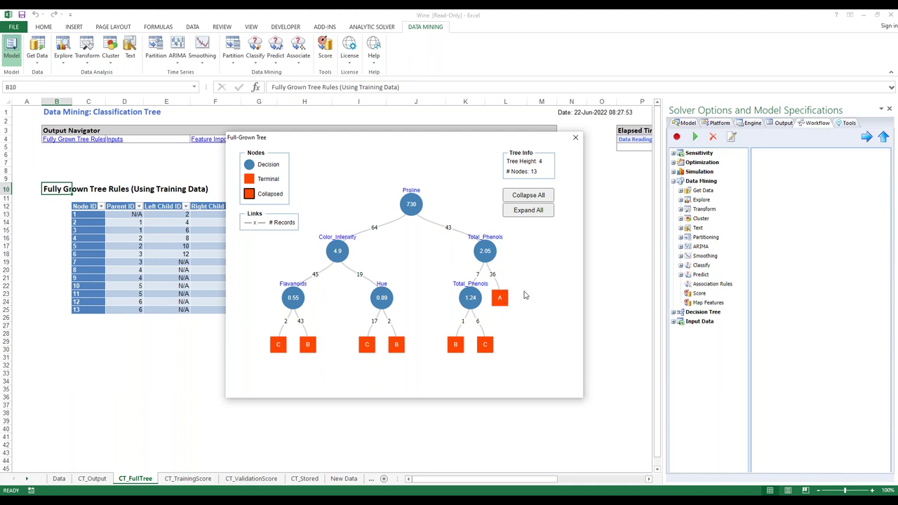
click(577, 138)
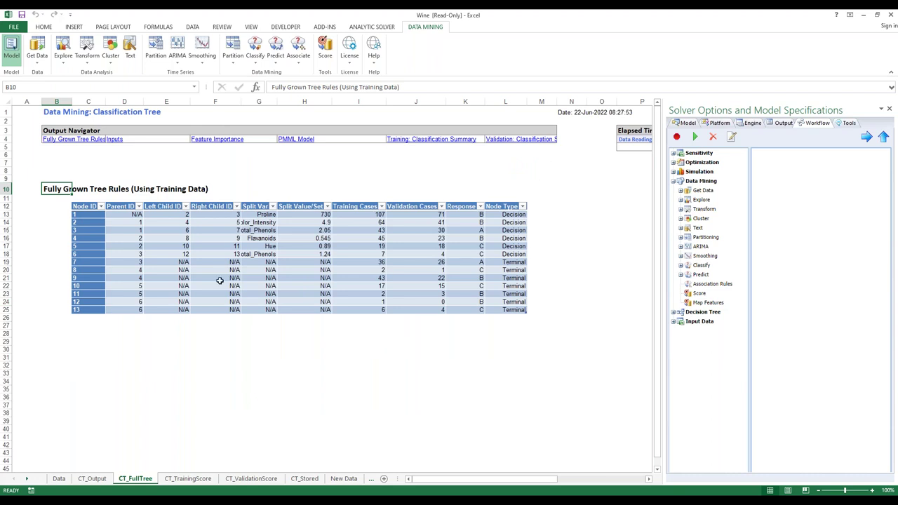
Step: Examine the Feature Importance table on the CT_Output sheet and the stored PMML model
click(217, 139)
scroll(349, 291, down, 4)
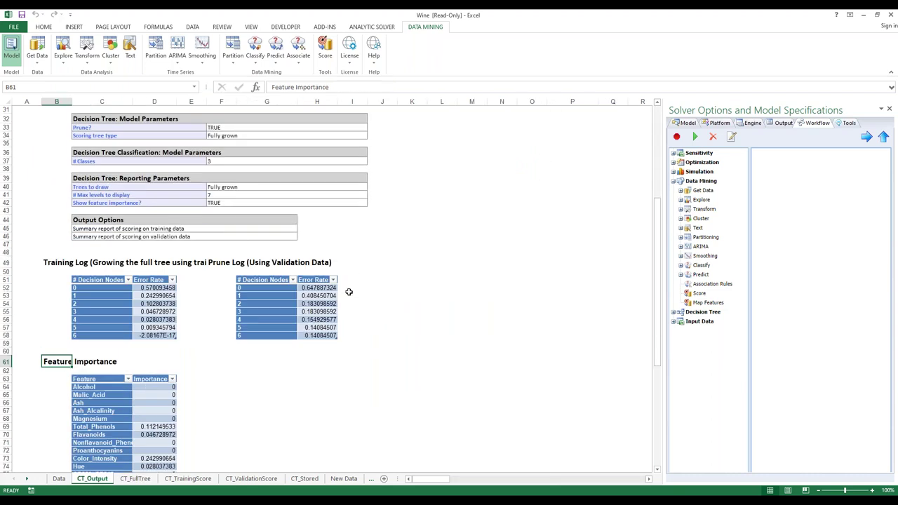
scroll(349, 292, down, 1)
scroll(348, 292, down, 2)
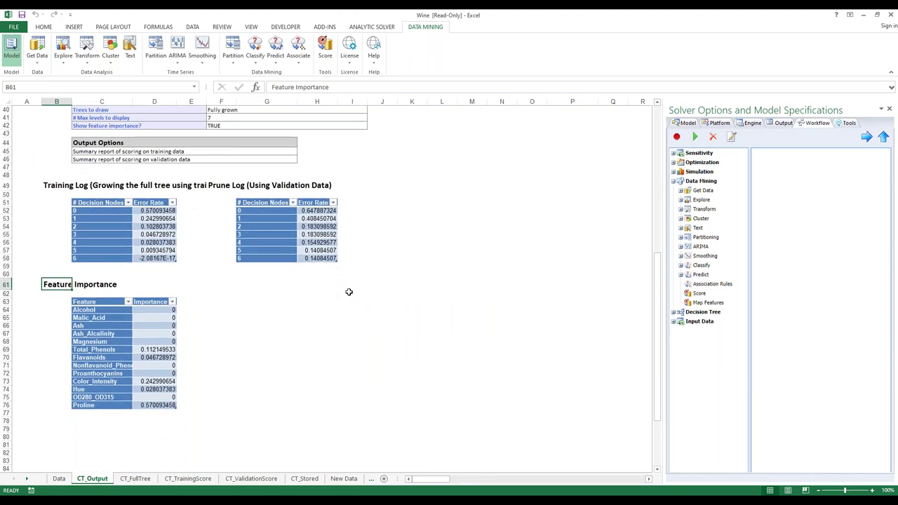
scroll(349, 292, up, 10)
scroll(349, 292, down, 3)
scroll(349, 292, up, 6)
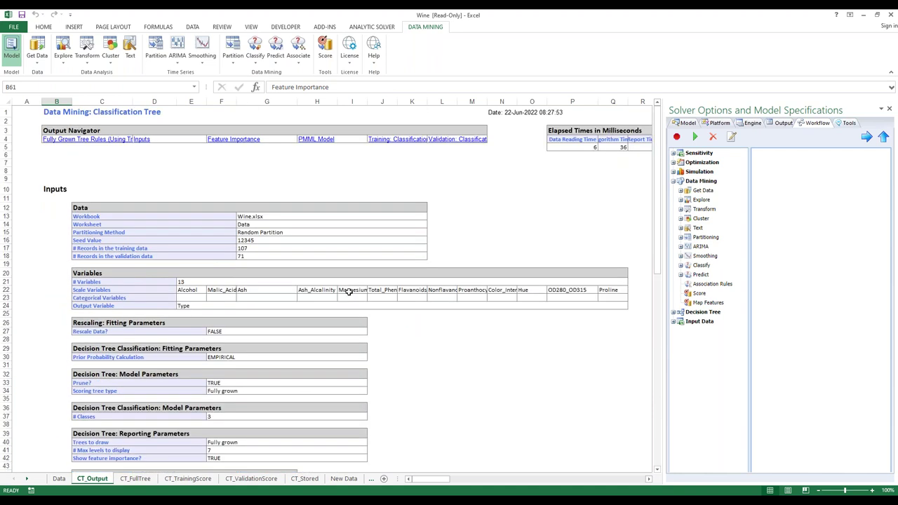
click(315, 139)
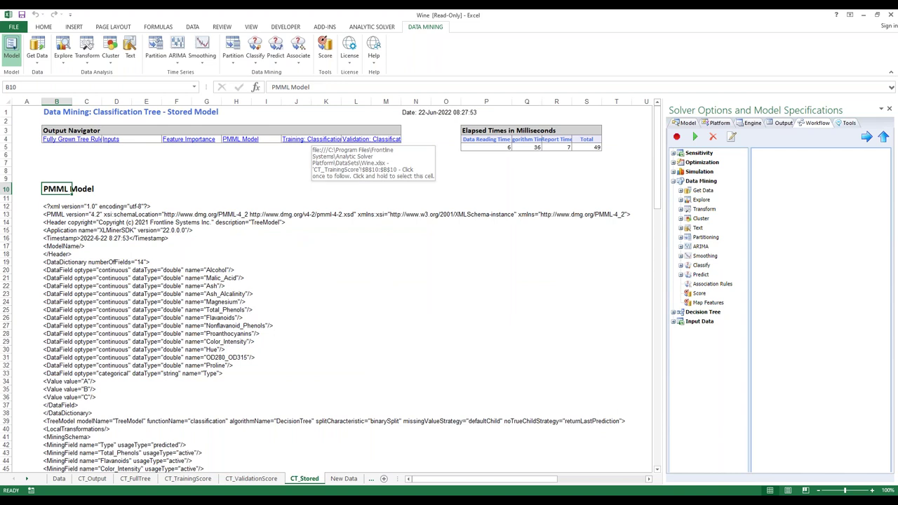
Step: Examine the Confusion Matrix and Error Report in the training classification summary, enlarging the sheet view
click(312, 140)
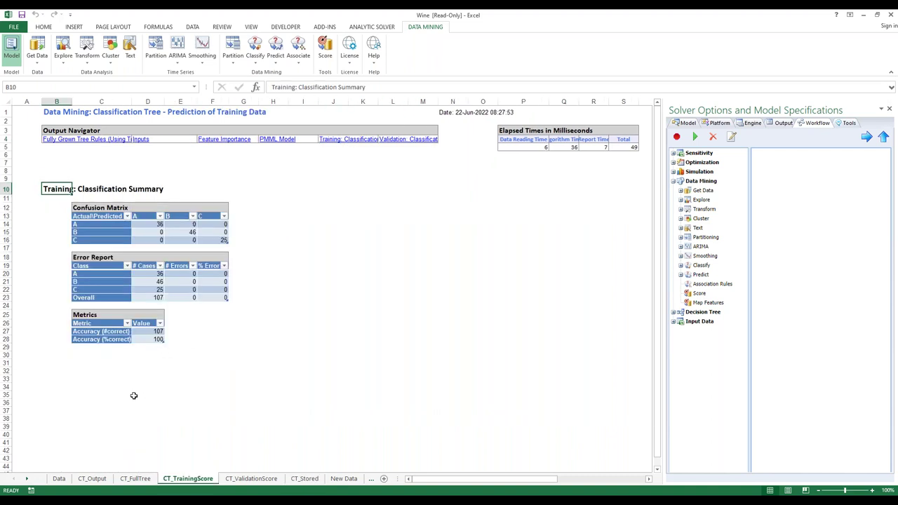
scroll(134, 395, up, 3)
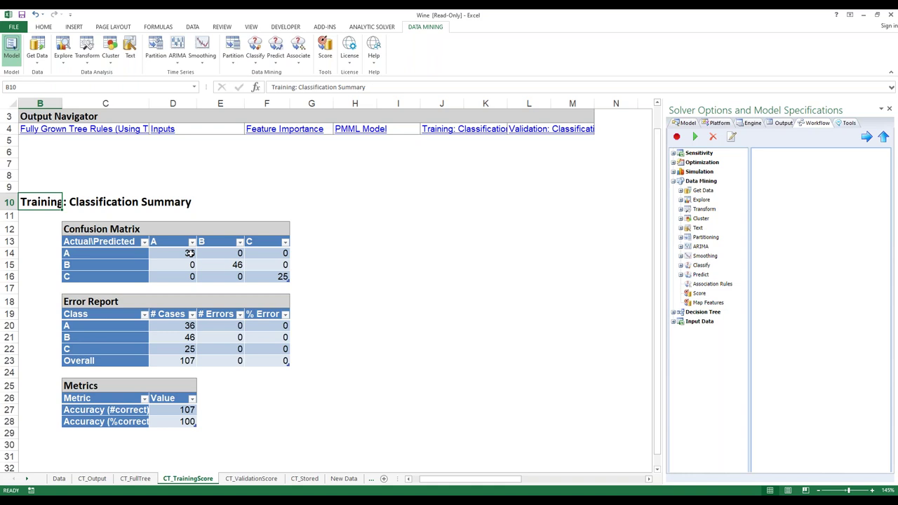
drag(123, 230, 215, 271)
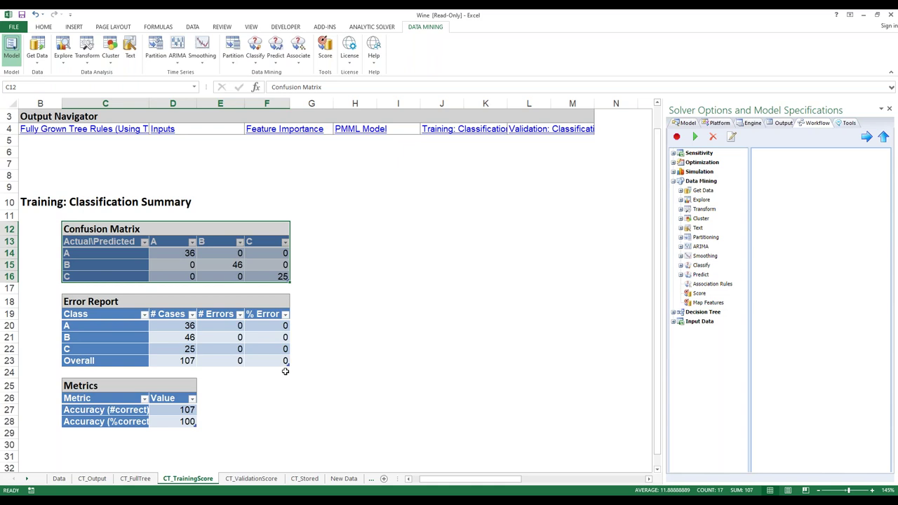
drag(309, 370, 53, 228)
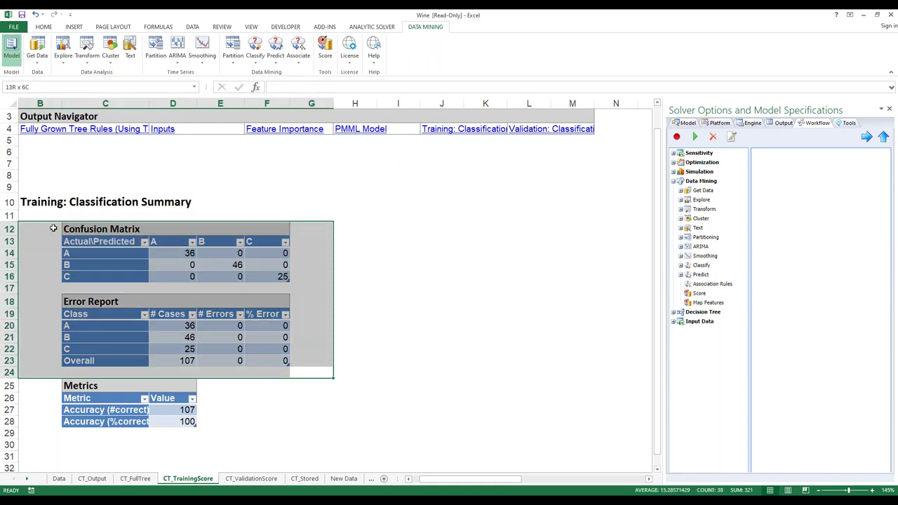
click(349, 264)
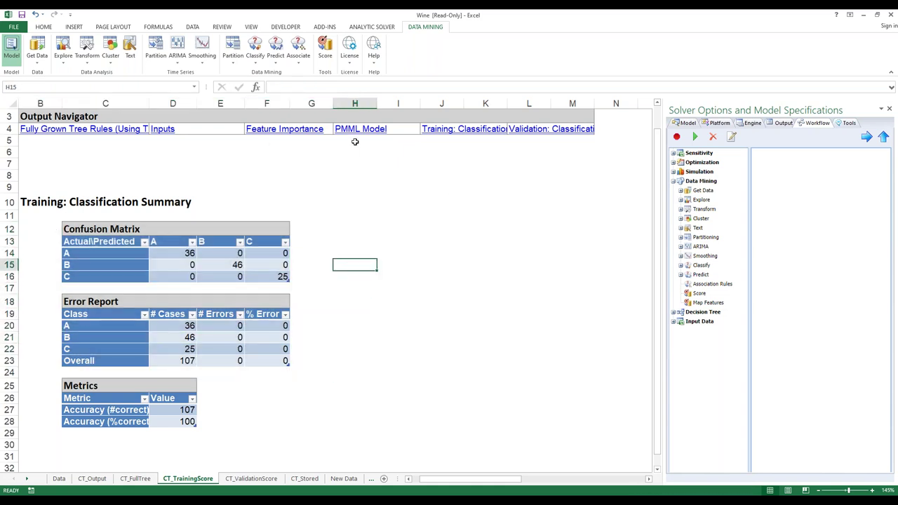
Step: Open the validation classification summary and examine its Confusion Matrix, Error Report totals and accuracy Metrics
click(534, 131)
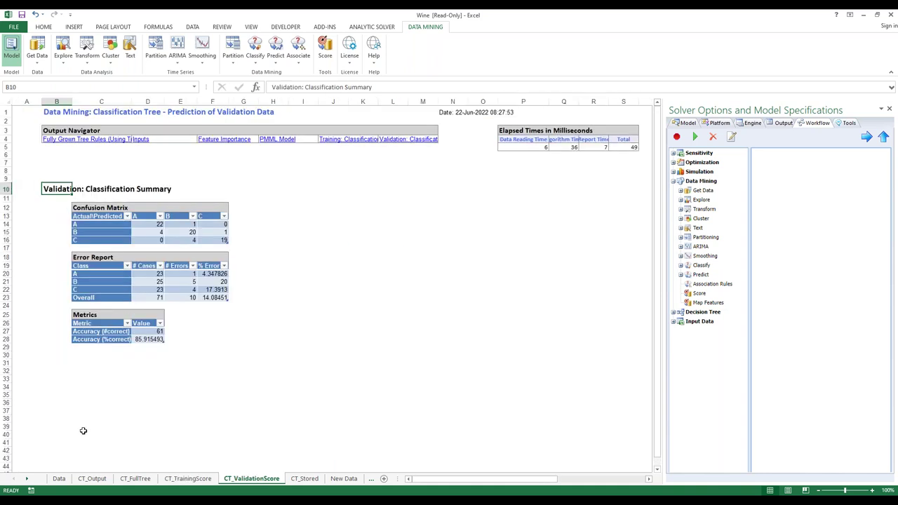
scroll(159, 337, up, 3)
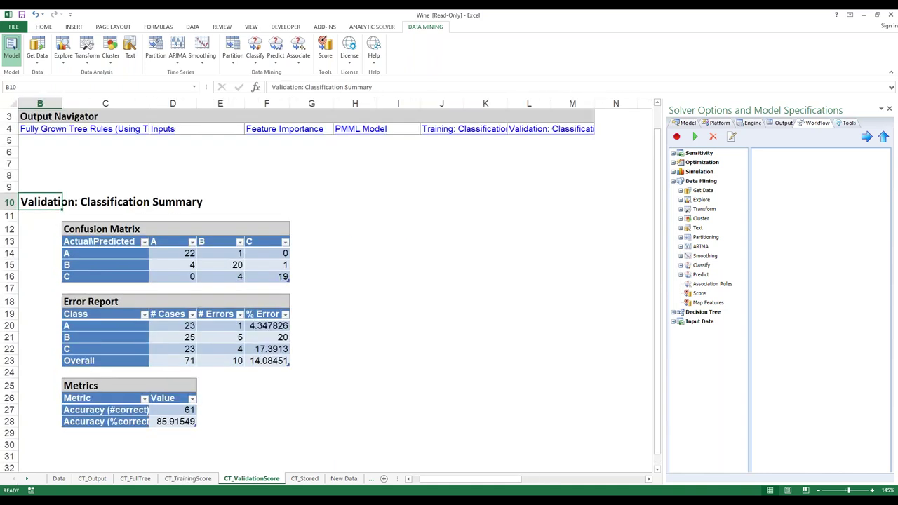
scroll(311, 417, down, 1)
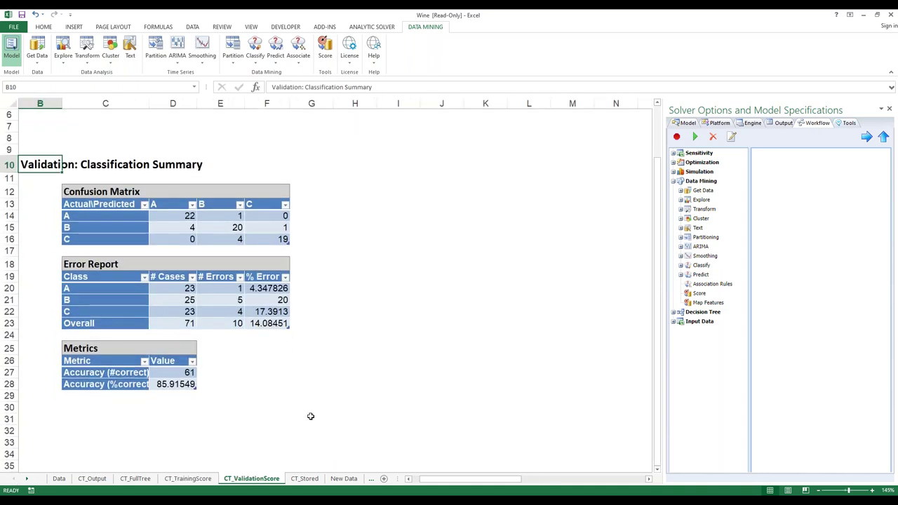
click(239, 324)
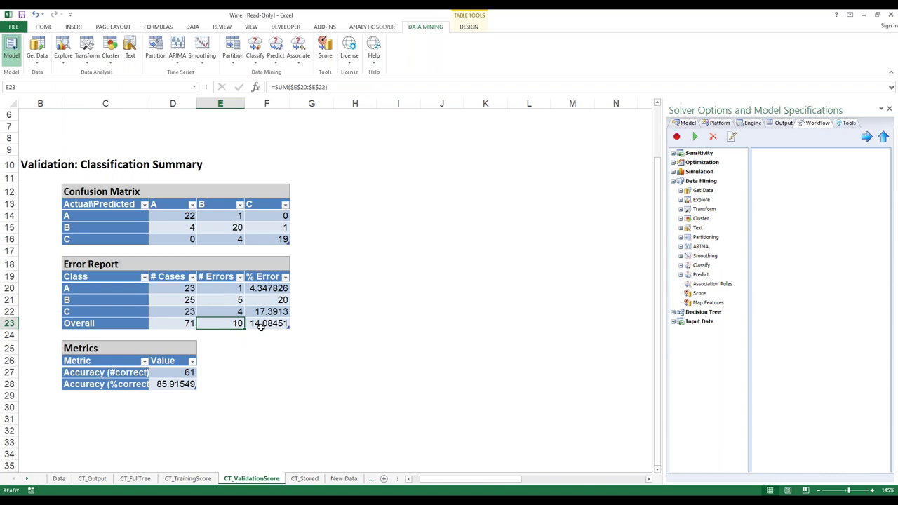
click(261, 327)
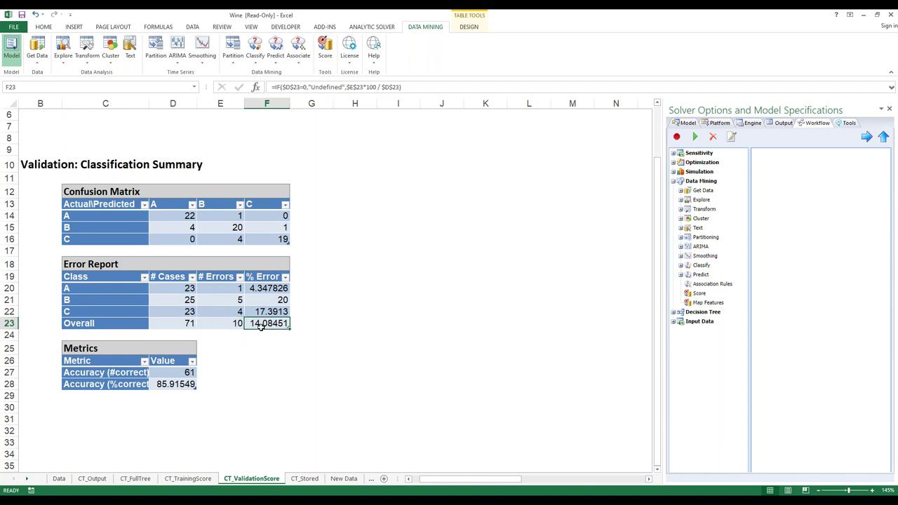
drag(206, 398, 62, 348)
click(341, 343)
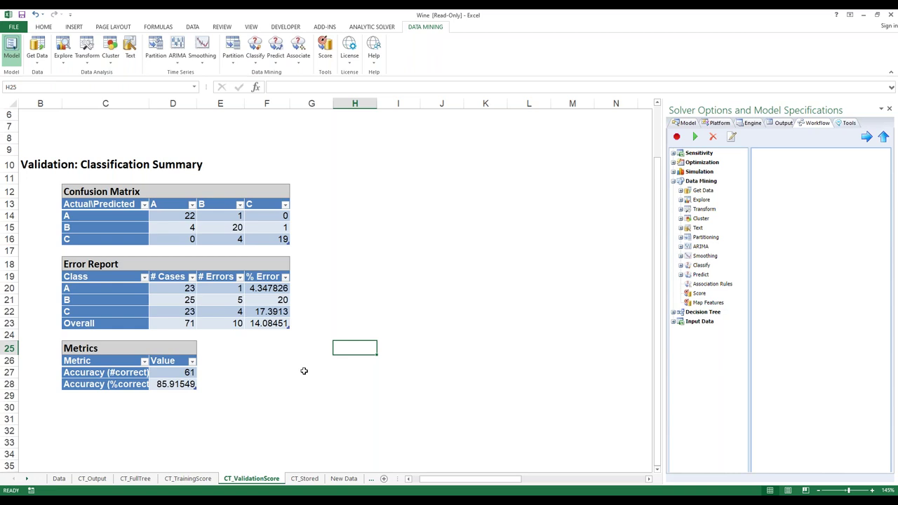
Step: Revisit the full-grown tree diagram on CT_FullTree, close it, and follow the Output Navigator to the PMML model
click(190, 478)
click(135, 478)
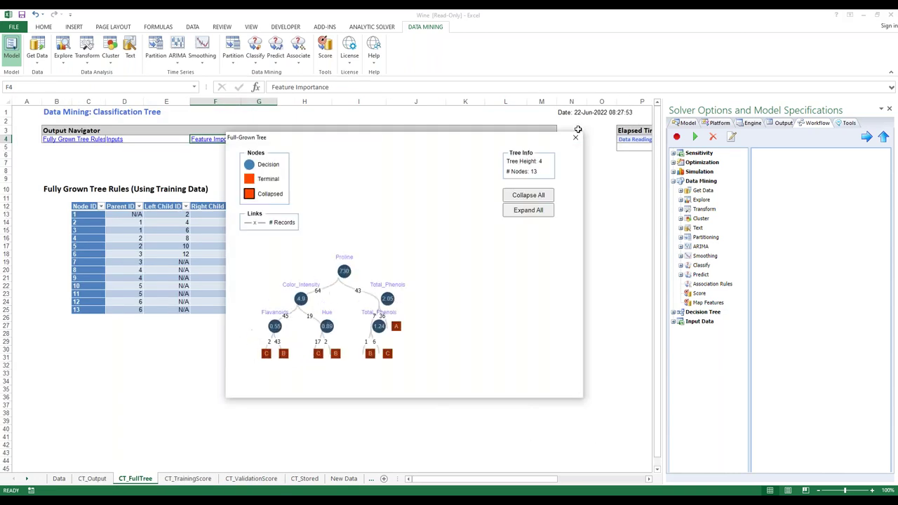
click(575, 137)
click(301, 140)
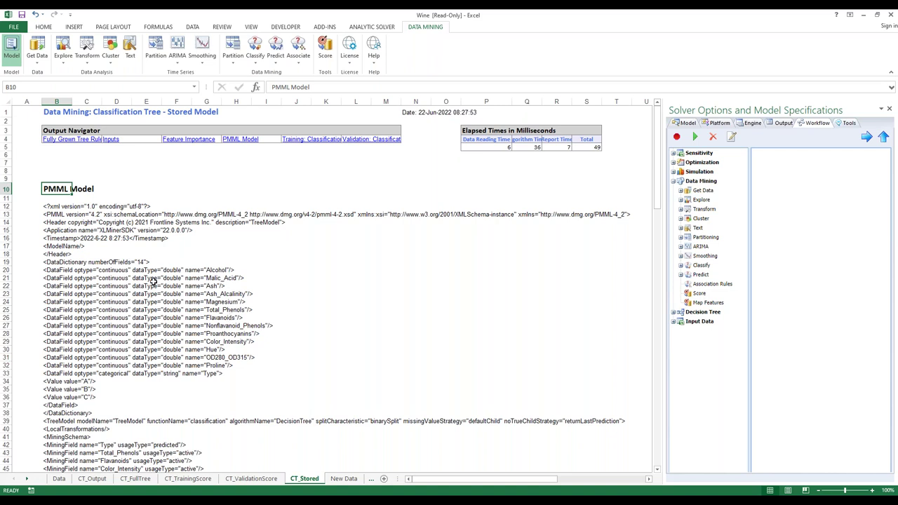
Step: Open Analytic Solver's Deploy Model dialog and display the Quick Test deployment options
click(382, 27)
click(377, 53)
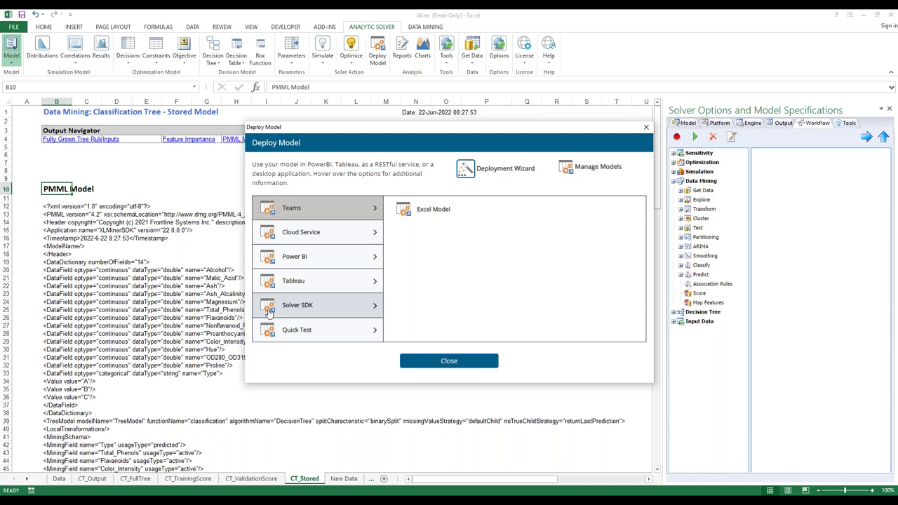
click(327, 341)
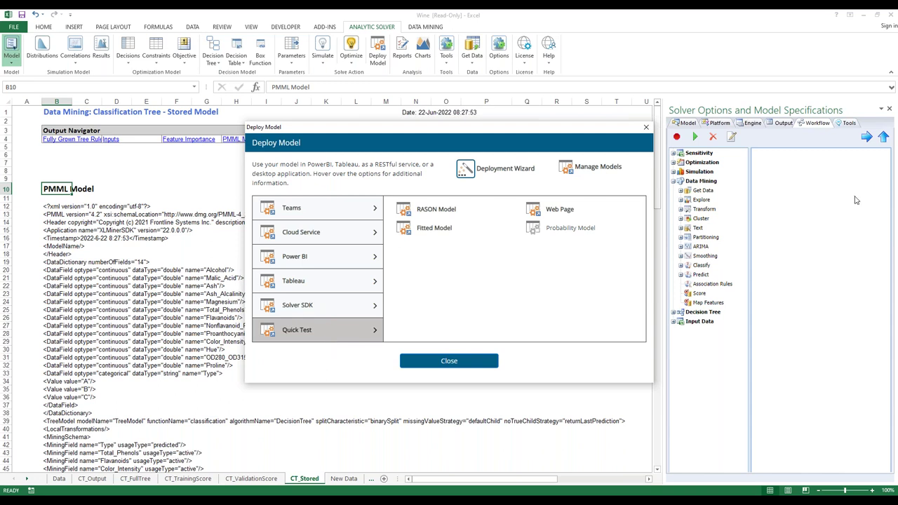
click(761, 148)
mouse_move(393, 80)
mouse_down()
mouse_move(429, 36)
mouse_move(394, 80)
mouse_up()
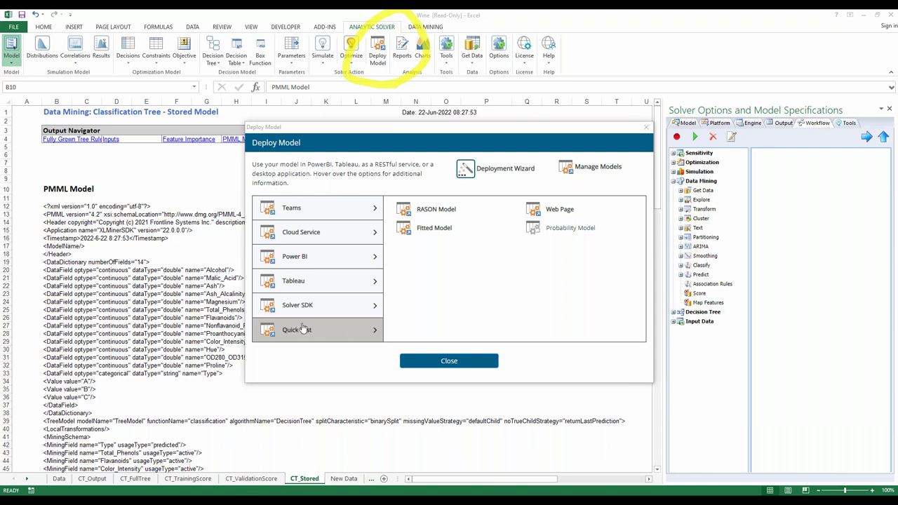
Step: Choose to save a fitted model locally, naming it Wine62222 and selecting CT_Stored!$B$12:$B$138 as the fitted model
mouse_move(431, 229)
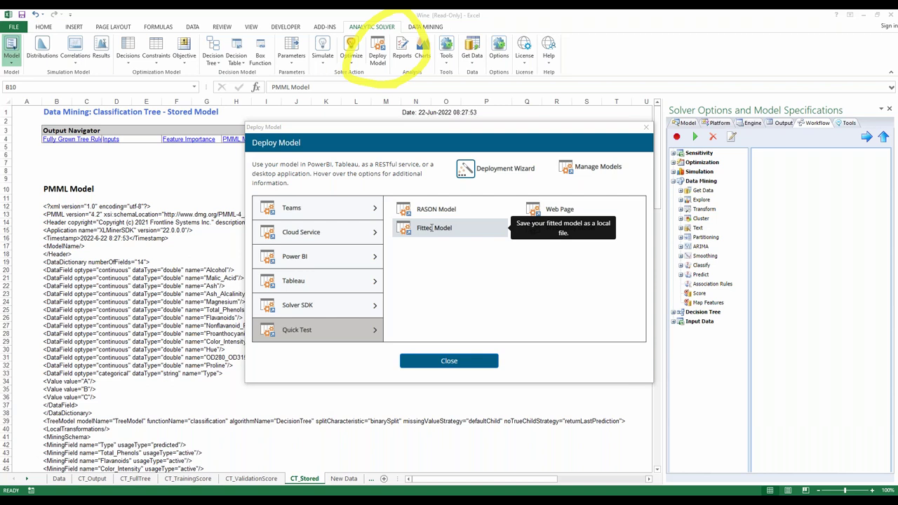
click(431, 230)
click(355, 183)
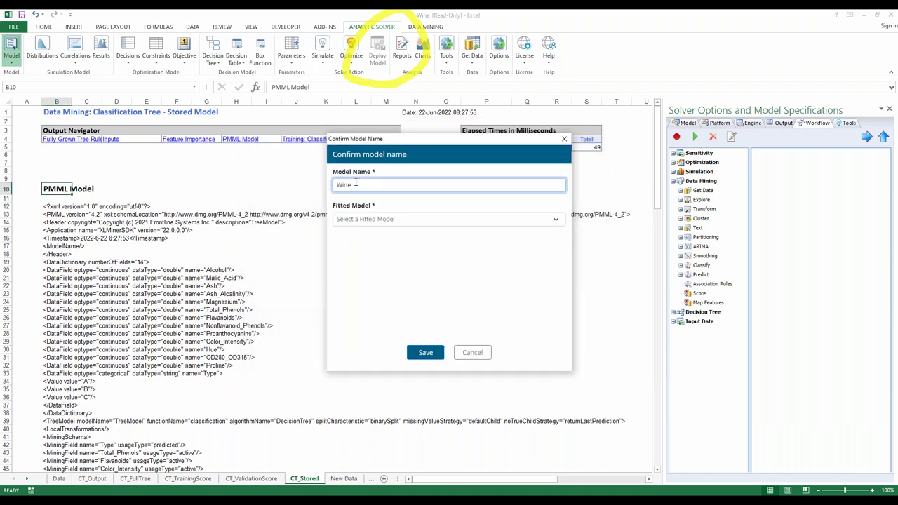
text(62222)
click(354, 220)
click(360, 235)
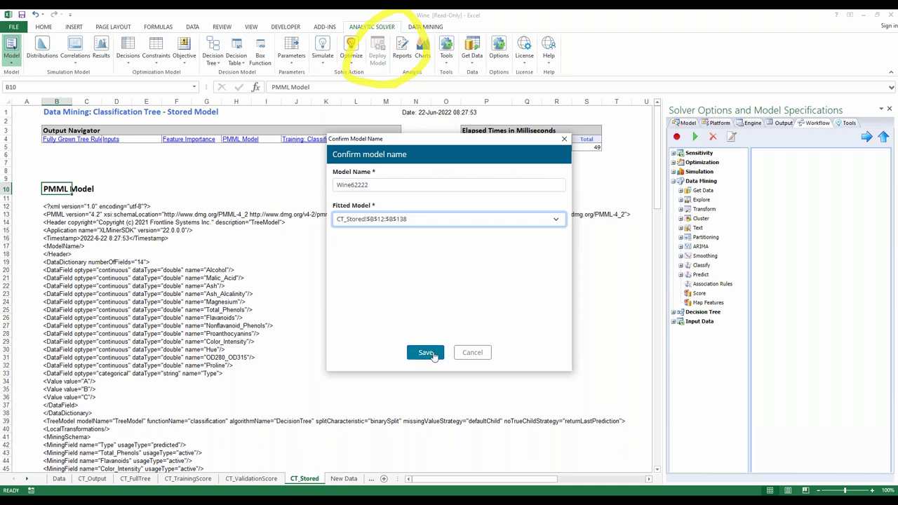
click(426, 352)
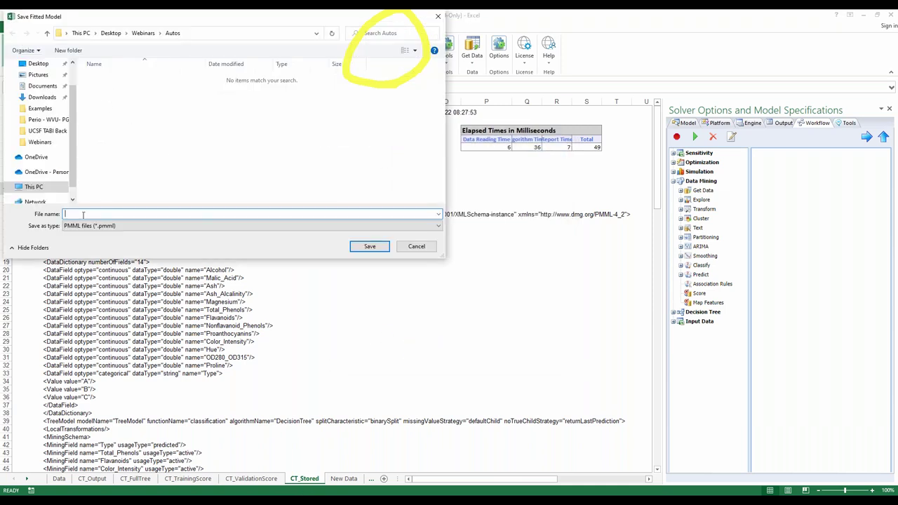
Step: Save the fitted model as a PMML file named 62222 in the Webinars folder
click(142, 34)
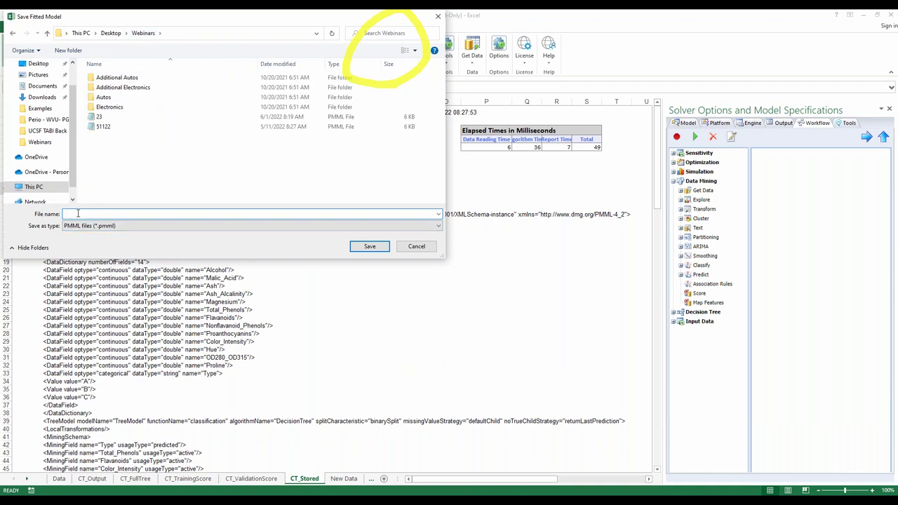
text(62222)
click(369, 247)
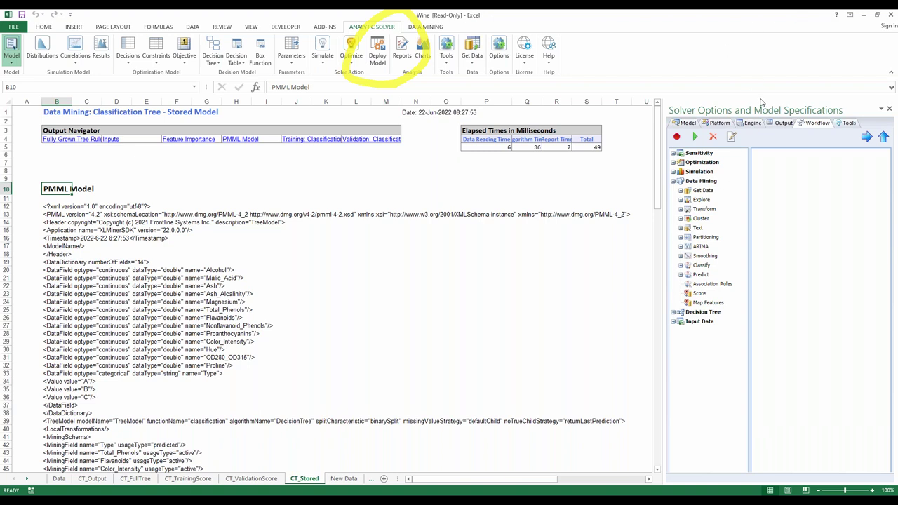
Step: Switch to File Explorer, open the 62222 PMML file from the Webinars folder, examine its code, and close it
click(876, 261)
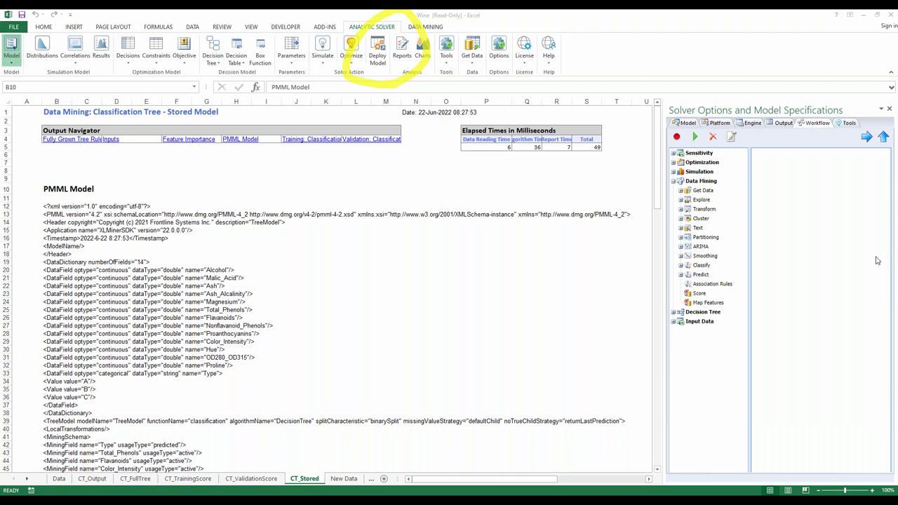
key(alt+Tab)
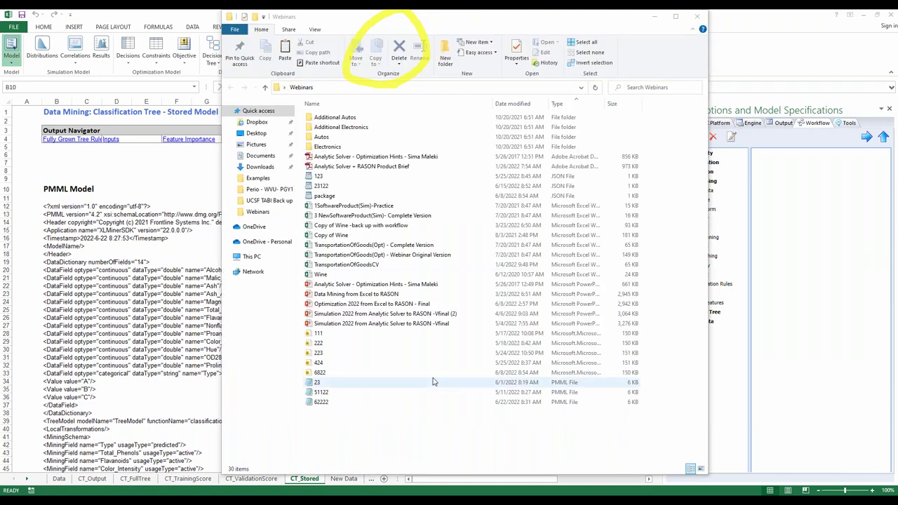
click(324, 402)
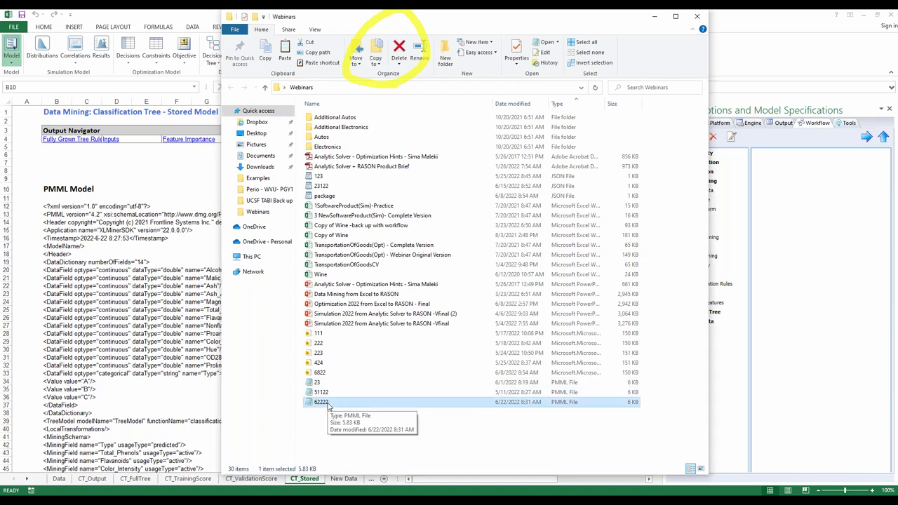
double_click(326, 404)
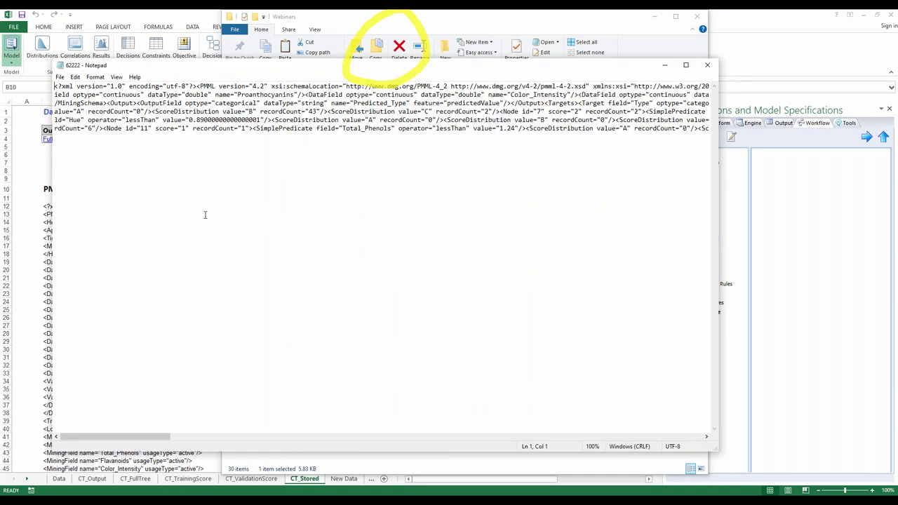
drag(636, 128, 55, 82)
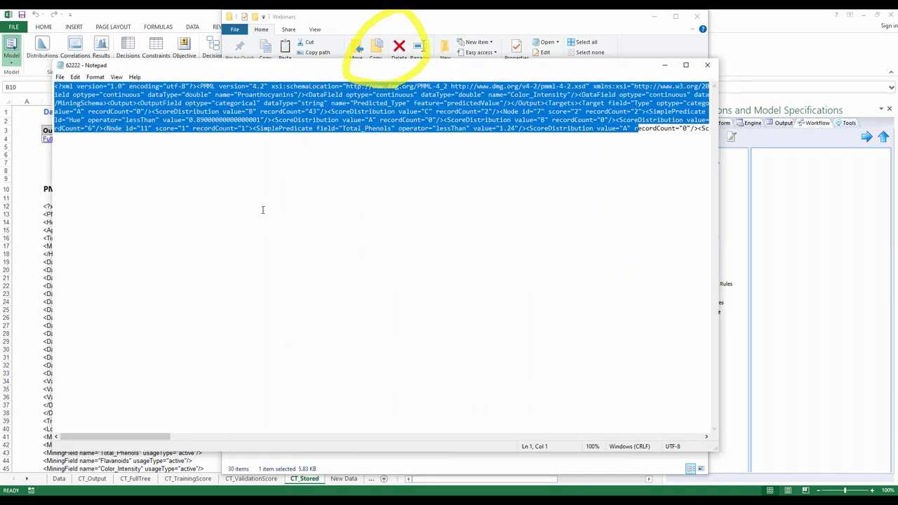
click(353, 183)
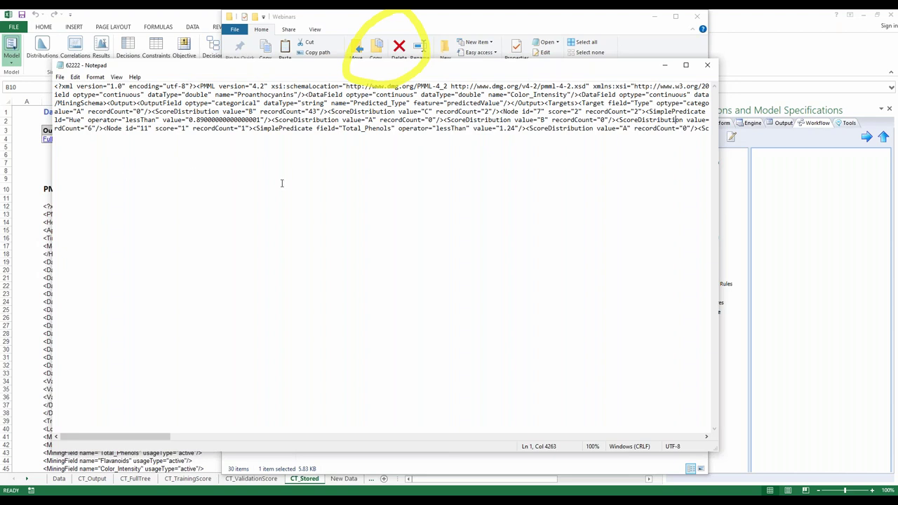
click(706, 67)
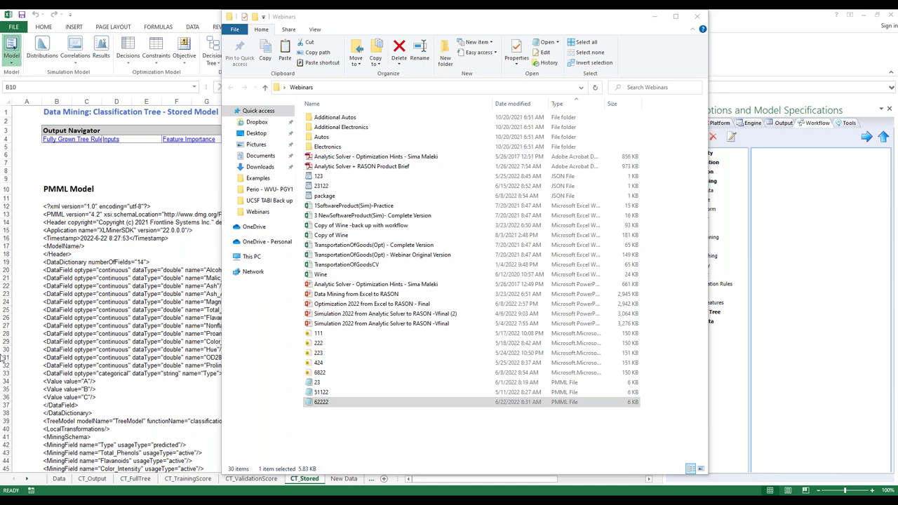
Step: Switch back to Excel and deploy the fitted model CT_Stored!$B$12:$B$138 to the Cloud Service under the name Wine62222
key(alt+Tab)
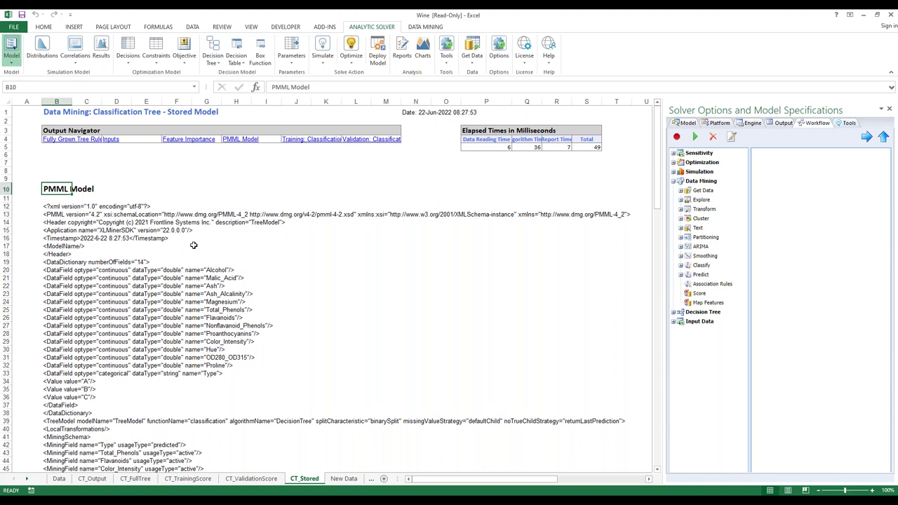
click(376, 60)
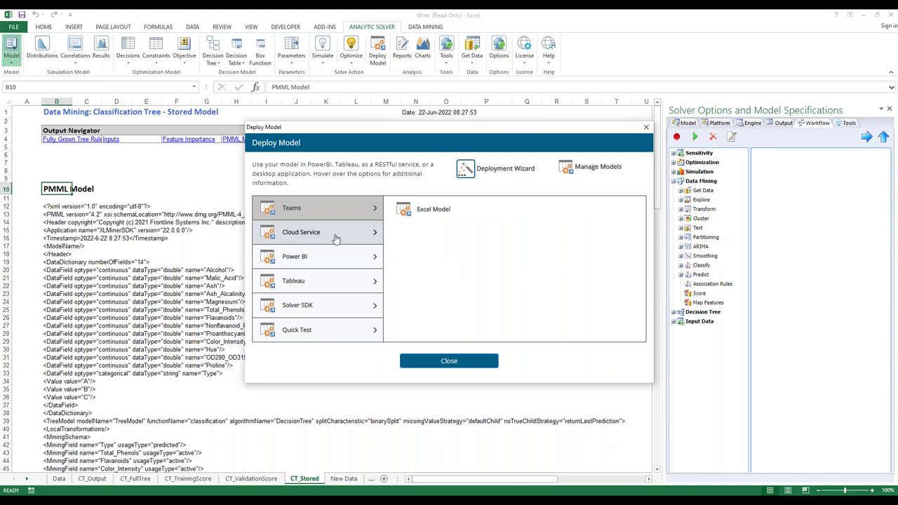
click(335, 239)
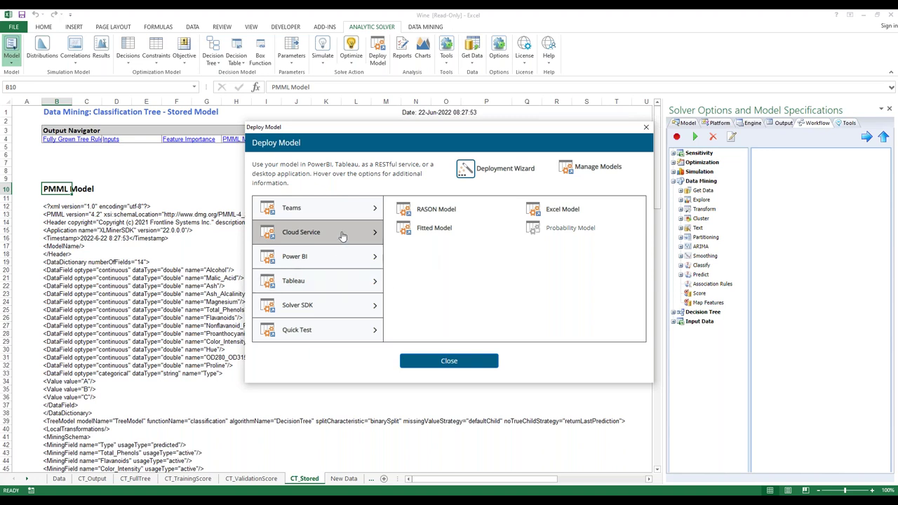
click(434, 228)
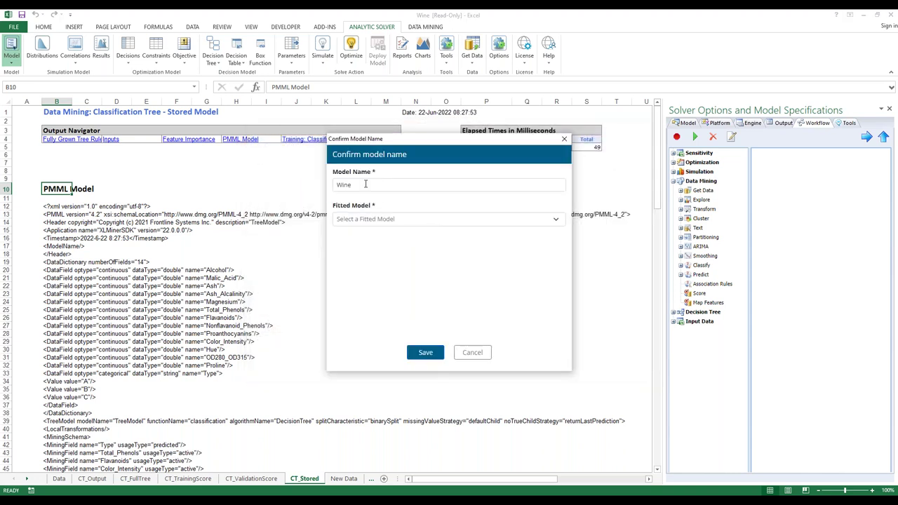
click(376, 218)
click(376, 231)
click(368, 184)
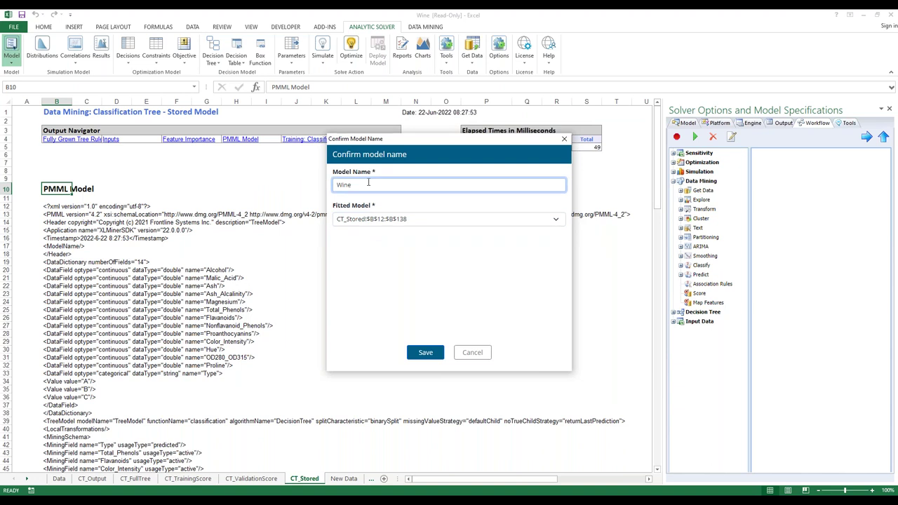
text(62222)
click(425, 352)
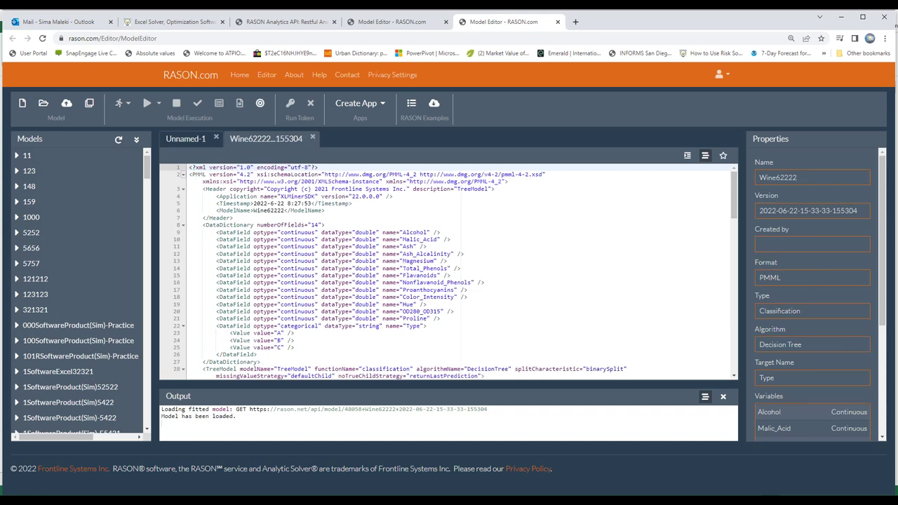
Step: Examine the Wine62222 PMML code in the RASON model editor, along with the Models list and Output area
scroll(269, 244, down, 2)
scroll(268, 244, down, 2)
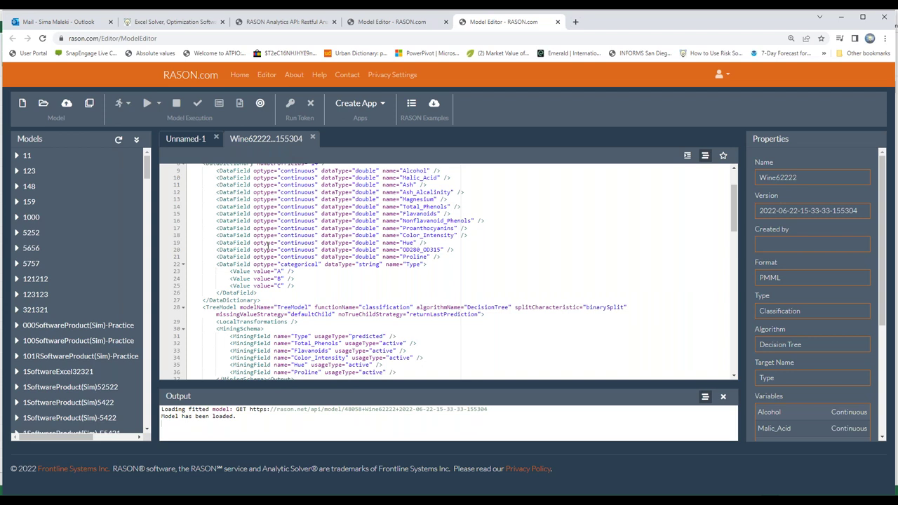
scroll(277, 227, up, 3)
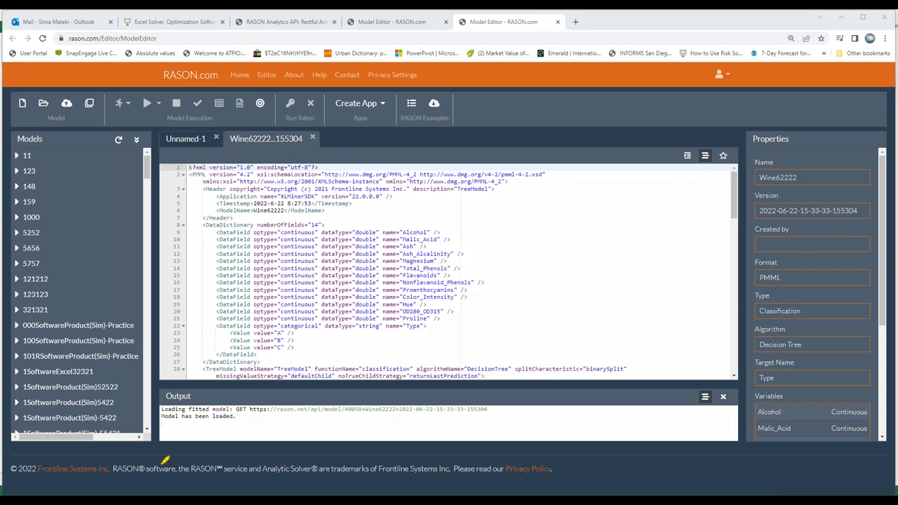
mouse_move(150, 436)
mouse_down()
mouse_move(13, 436)
mouse_move(7, 185)
mouse_move(74, 116)
mouse_move(159, 146)
mouse_move(150, 438)
mouse_up()
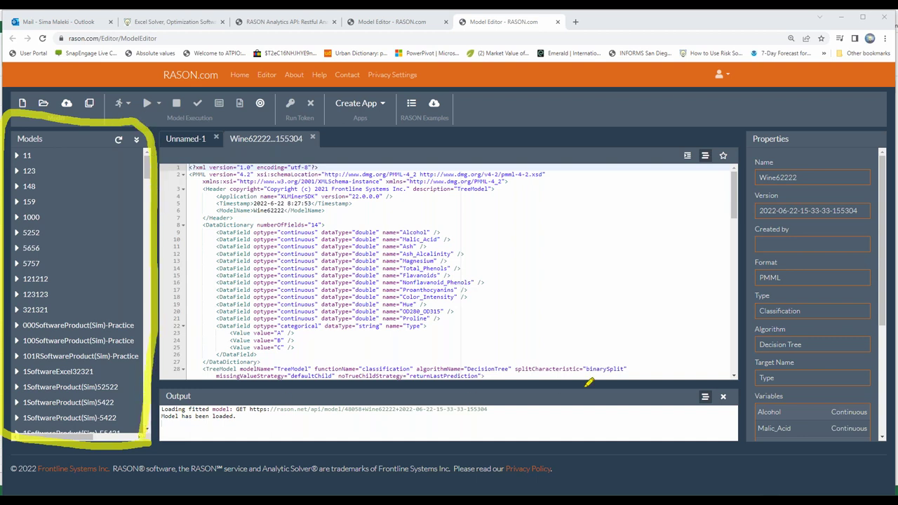
mouse_move(494, 373)
mouse_down()
mouse_move(446, 379)
mouse_move(159, 308)
mouse_move(488, 195)
mouse_move(464, 378)
mouse_up()
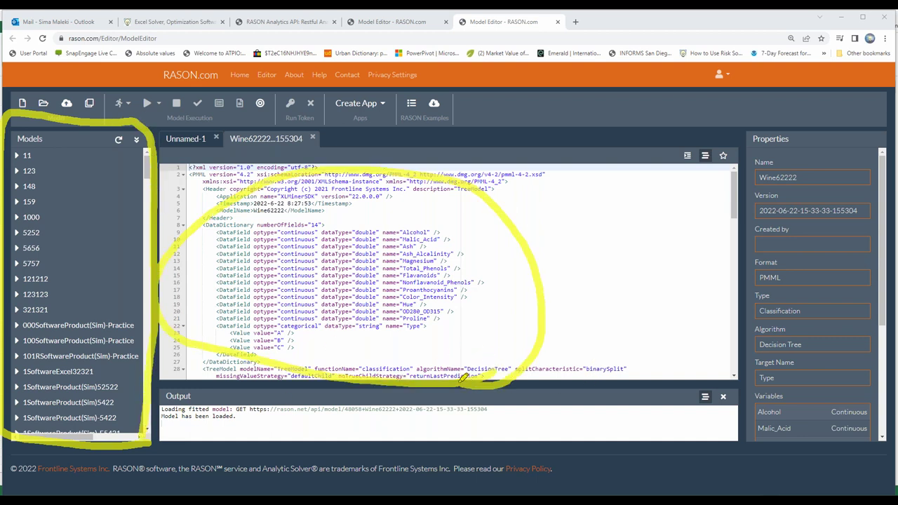
mouse_move(213, 453)
mouse_down()
mouse_move(171, 462)
mouse_move(156, 390)
mouse_move(317, 375)
mouse_move(606, 373)
mouse_move(775, 441)
mouse_move(360, 473)
mouse_move(182, 464)
mouse_up()
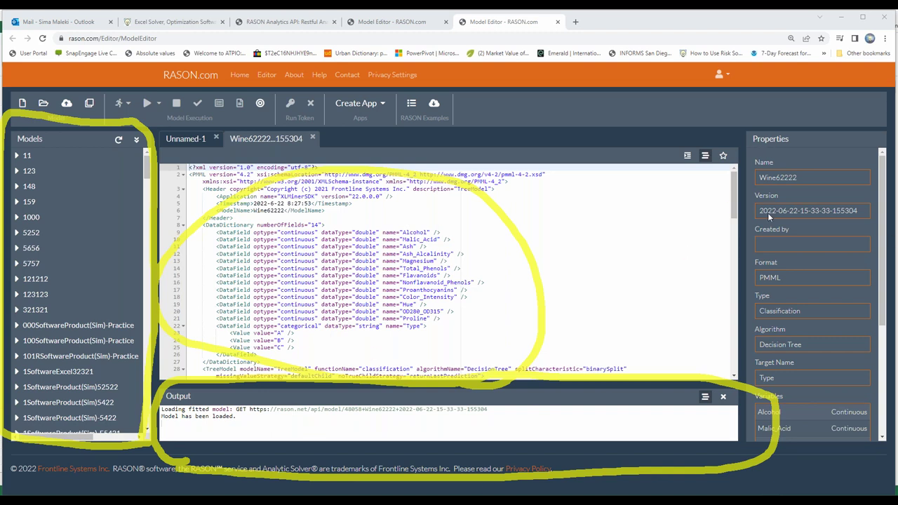
Step: Switch back to Excel and go from the stored PMML model to the Data worksheet of the Wine workbook
key(Escape)
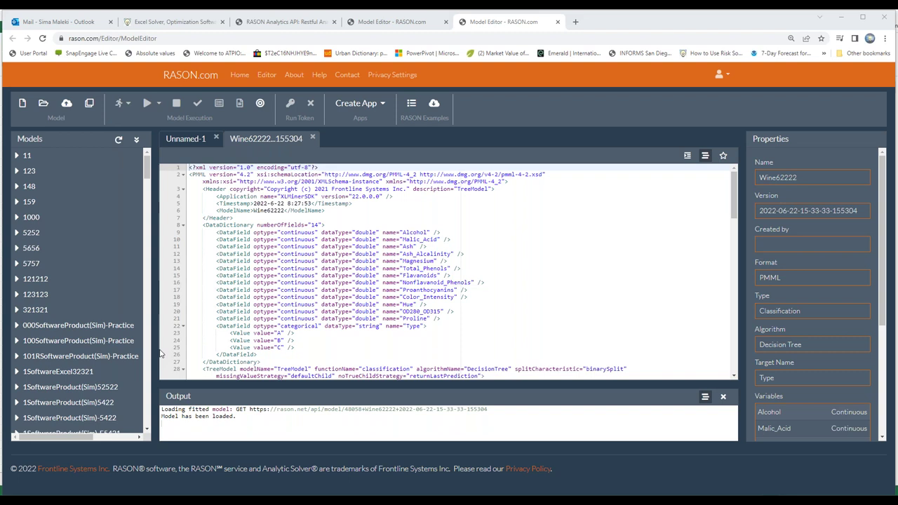
click(843, 17)
click(279, 325)
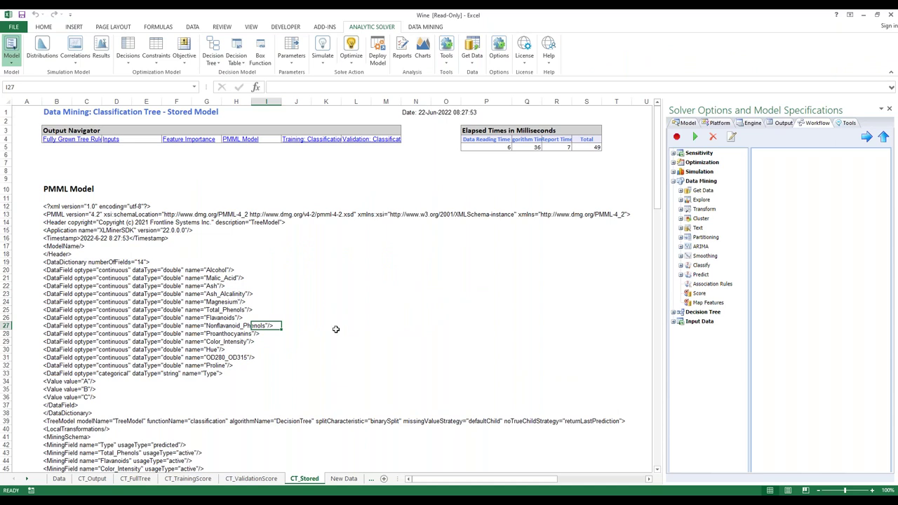
scroll(335, 331, down, 1)
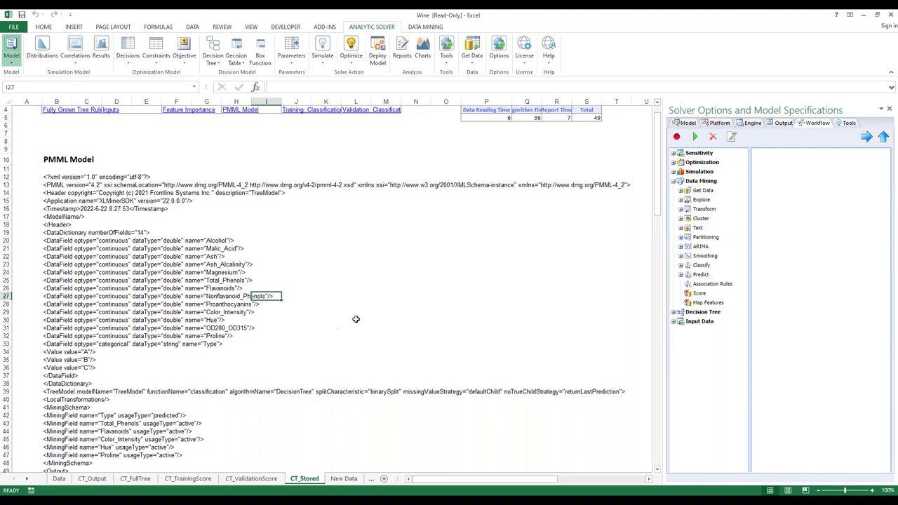
click(392, 272)
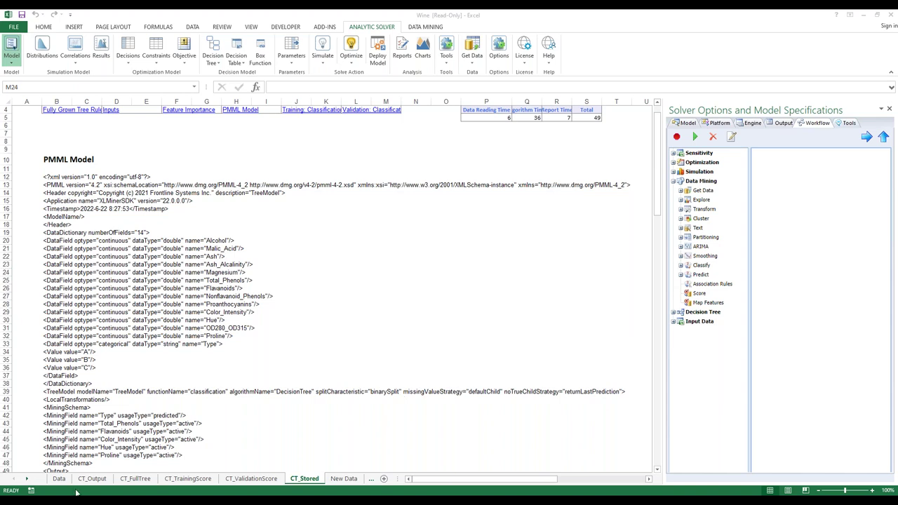
click(60, 480)
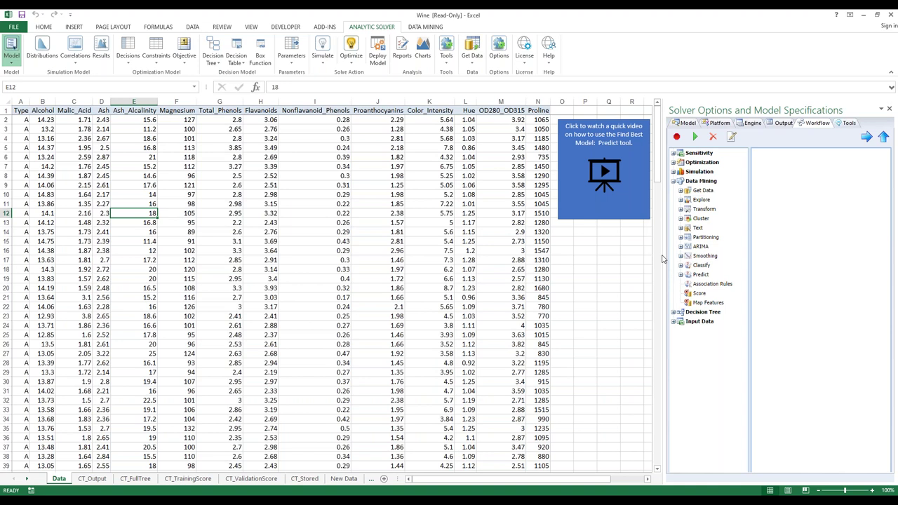
Step: Widen the Solver task pane and enlarge the Workflow node list beside the empty canvas
drag(663, 259, 590, 253)
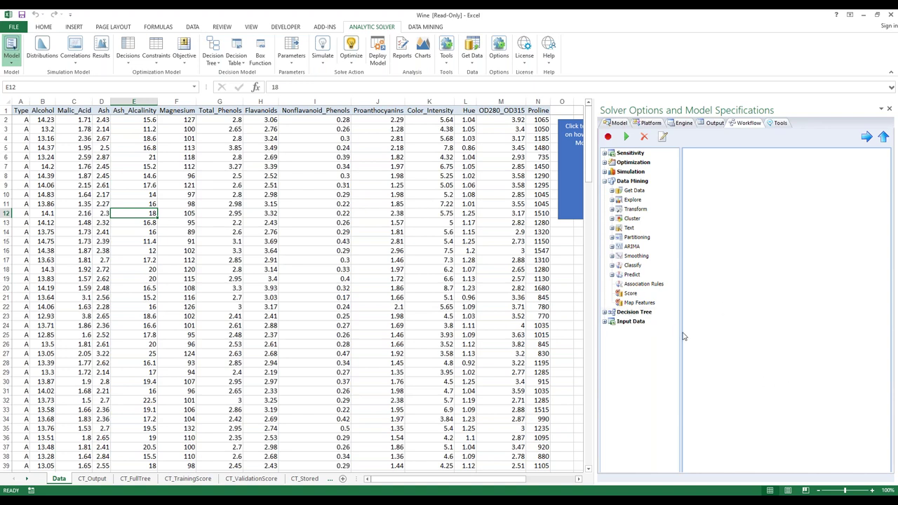
drag(679, 331, 699, 336)
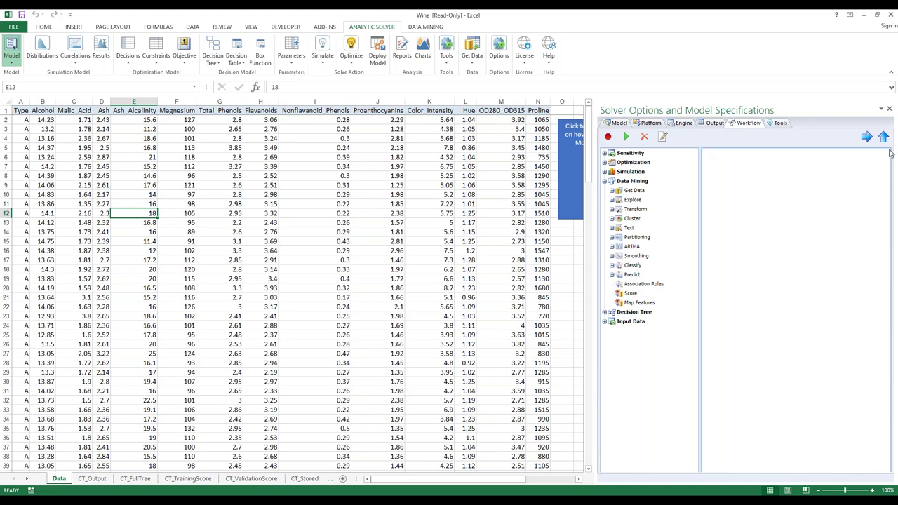
click(877, 183)
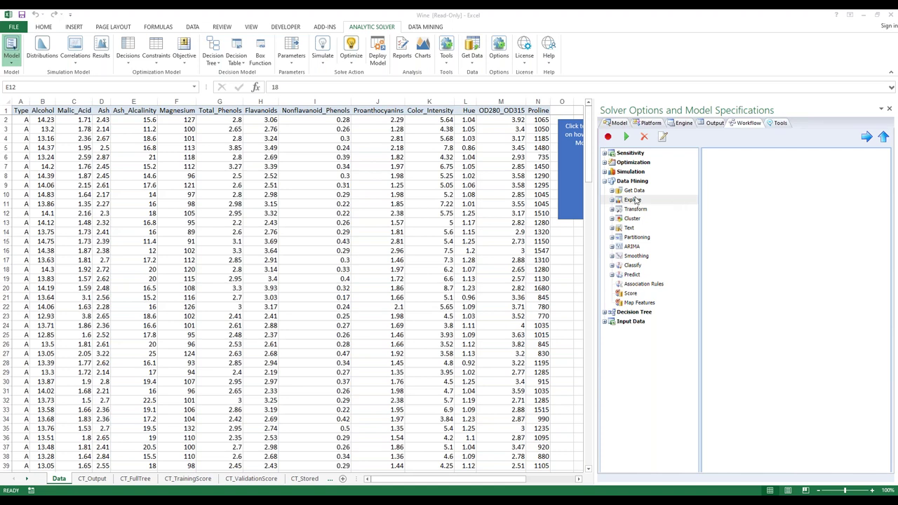
Step: Add a new data source node to the workflow, using range $A$1:$N$179 of the Data worksheet in Wine.xlsx
click(612, 192)
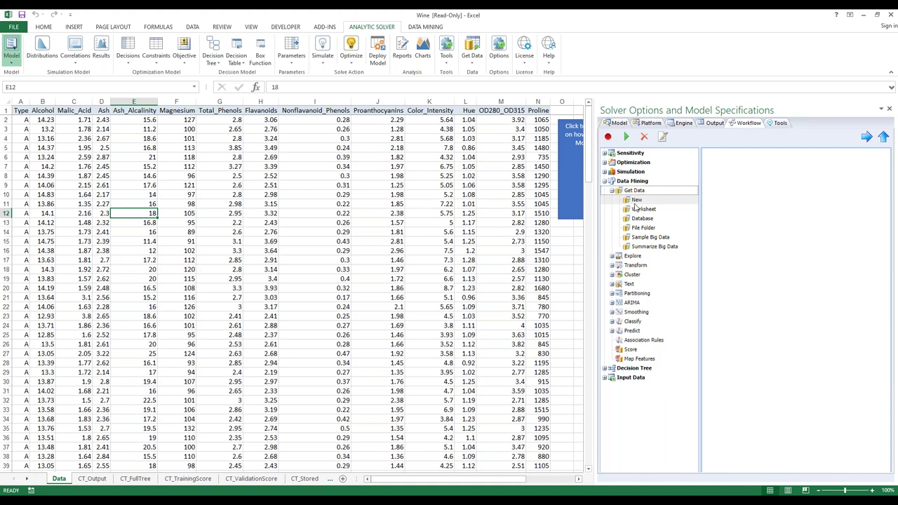
drag(636, 200, 791, 174)
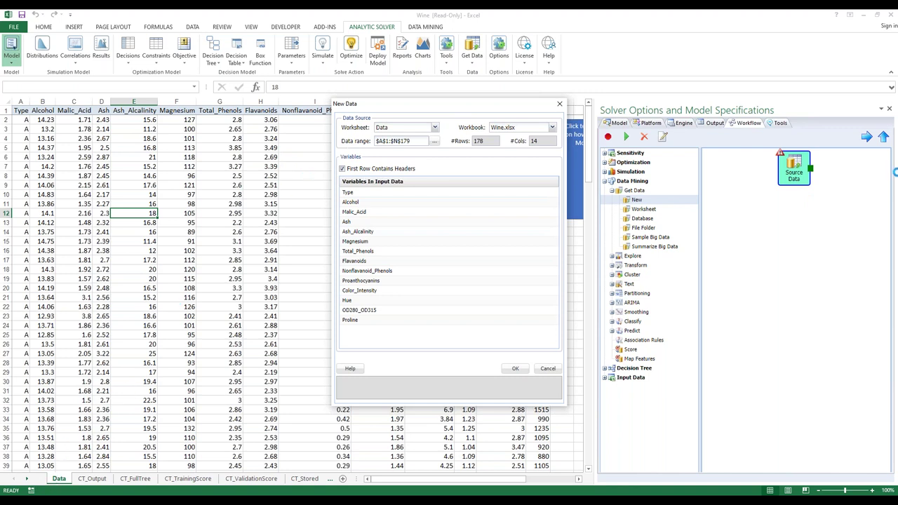
click(880, 181)
mouse_move(442, 151)
mouse_down()
mouse_move(332, 140)
mouse_move(452, 133)
mouse_move(464, 146)
mouse_up()
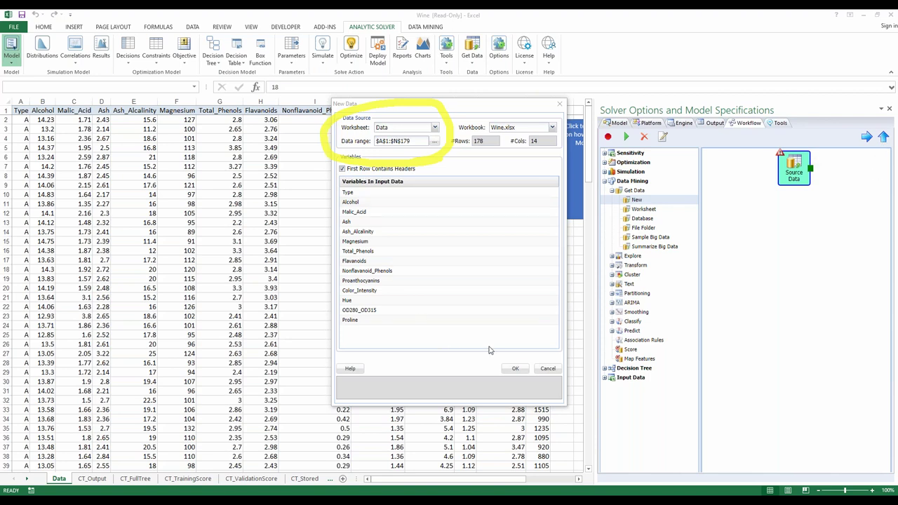
click(515, 368)
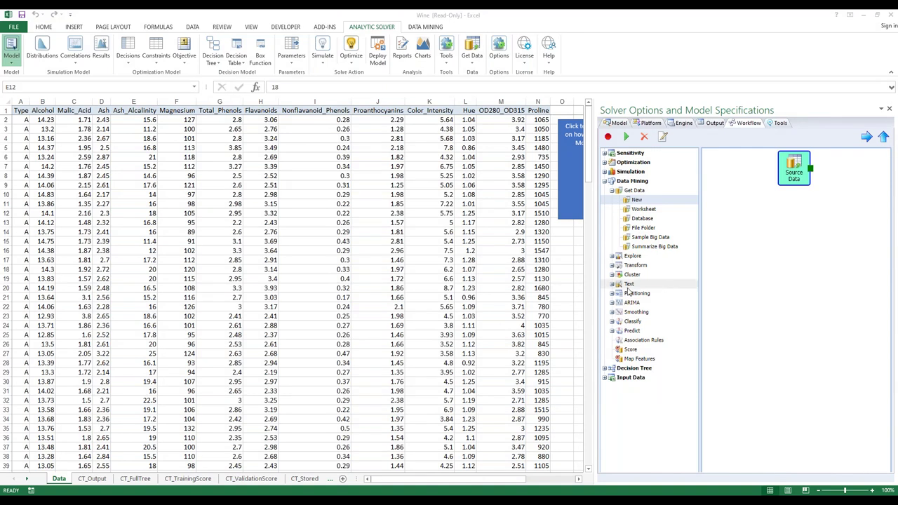
Step: Add a Standard Partition node below the Source Data node, with the Data worksheet as its data source
click(611, 294)
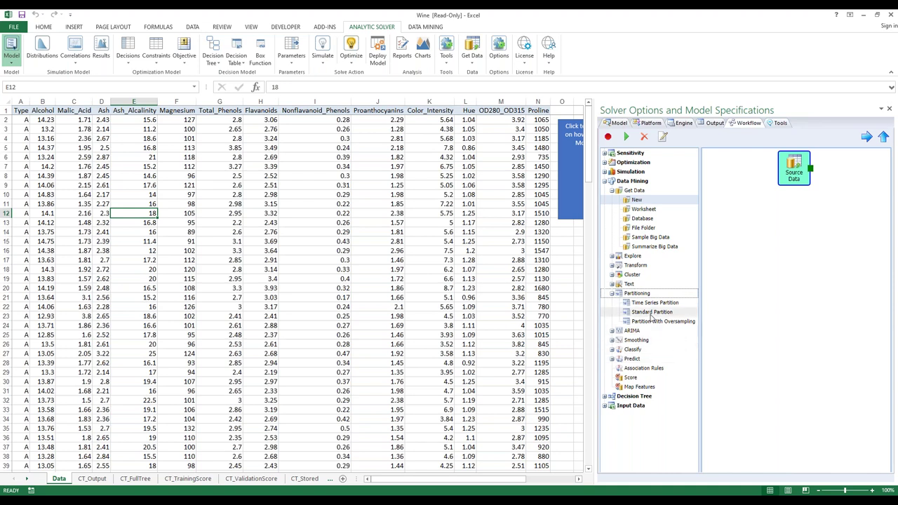
drag(653, 313, 794, 230)
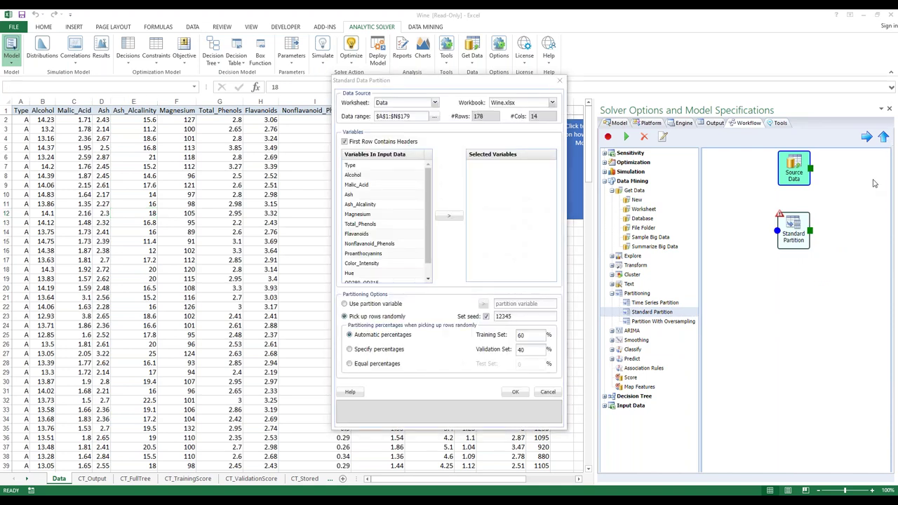
drag(343, 140, 417, 142)
drag(324, 119, 435, 130)
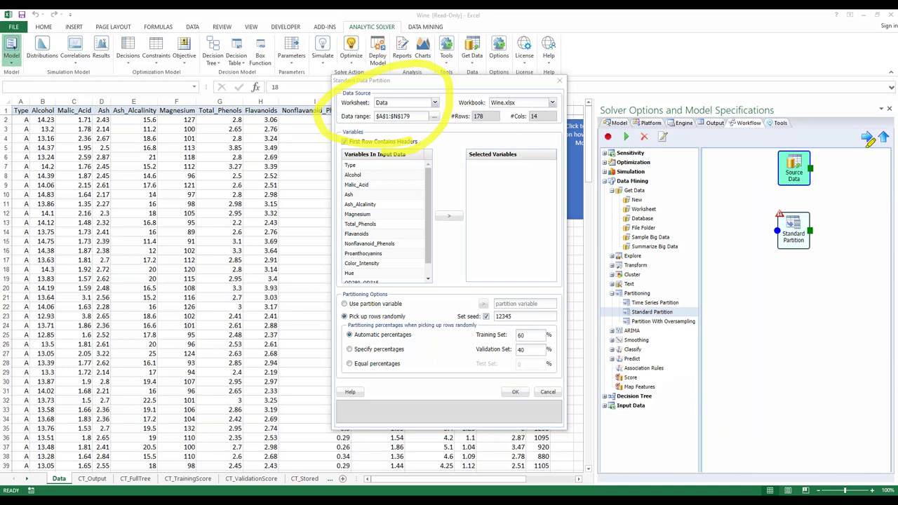
click(434, 103)
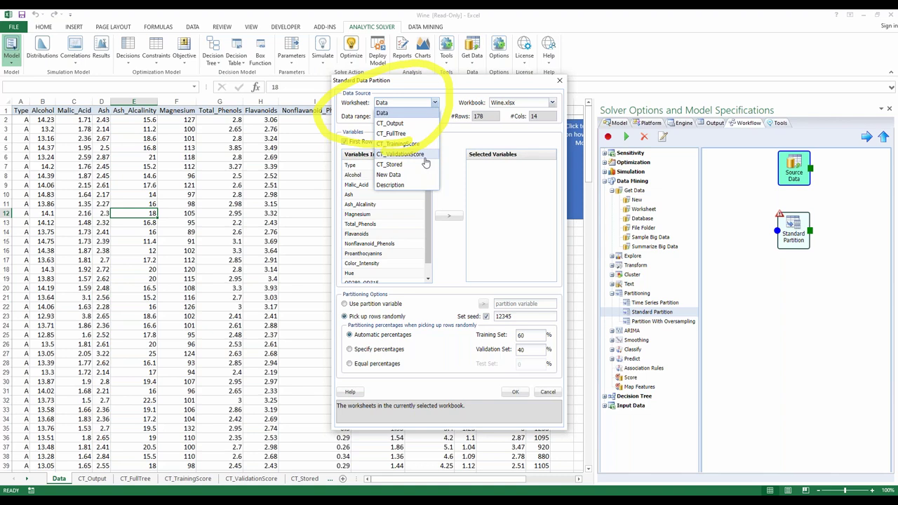
click(424, 113)
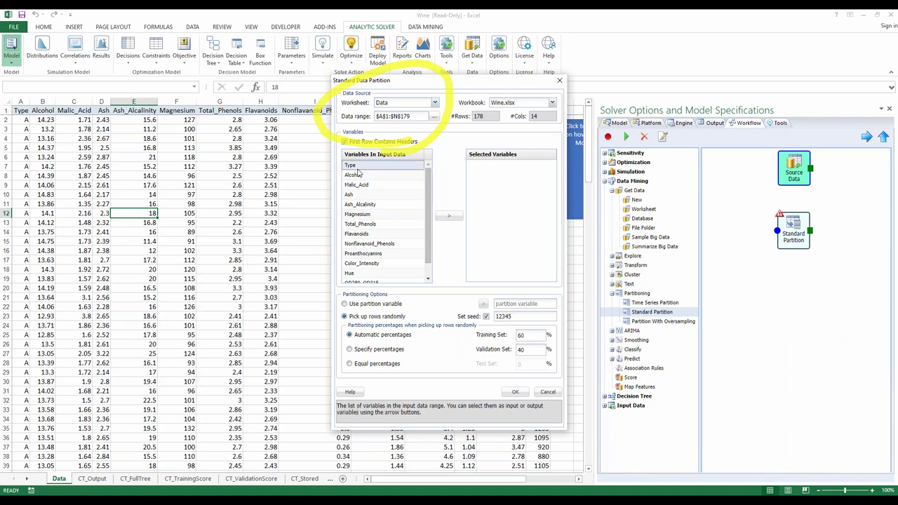
Step: Select all variables from Type to Proline for the partition and create it with the default random 60/40 training and validation split
scroll(428, 249, down, 2)
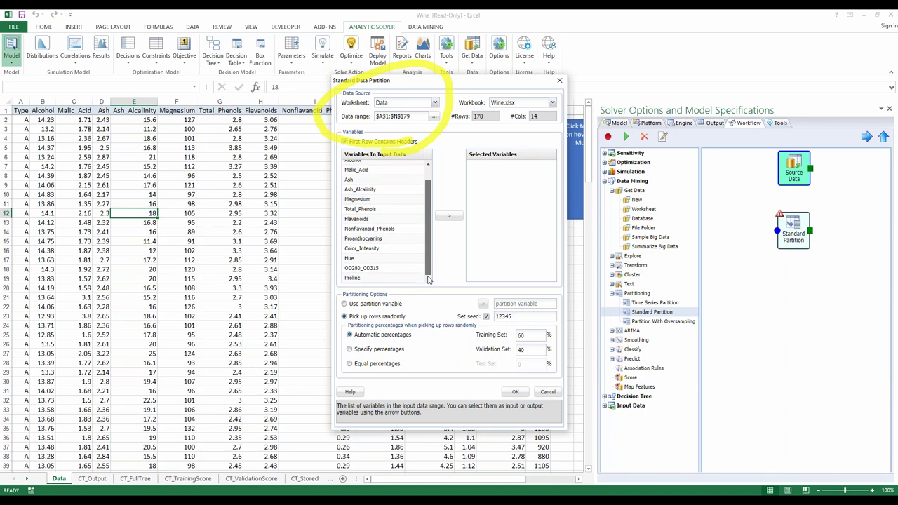
shift+click(352, 277)
click(449, 215)
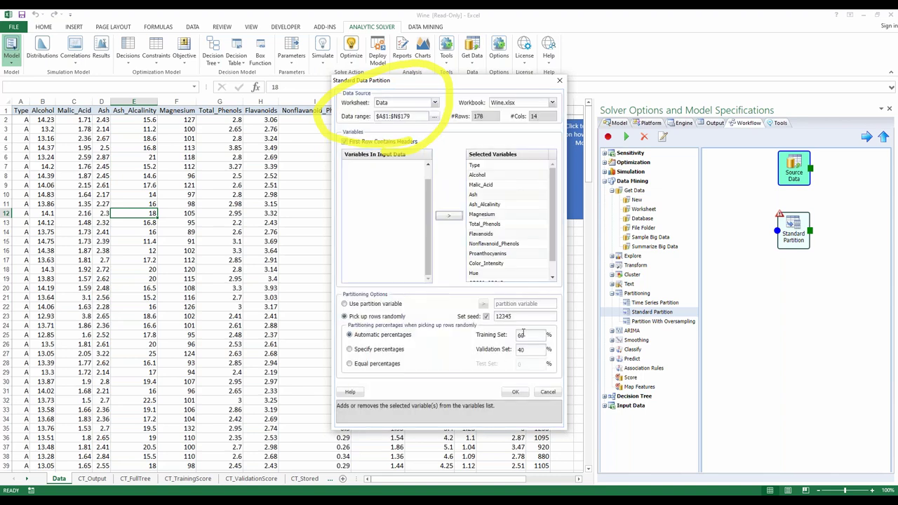
click(515, 392)
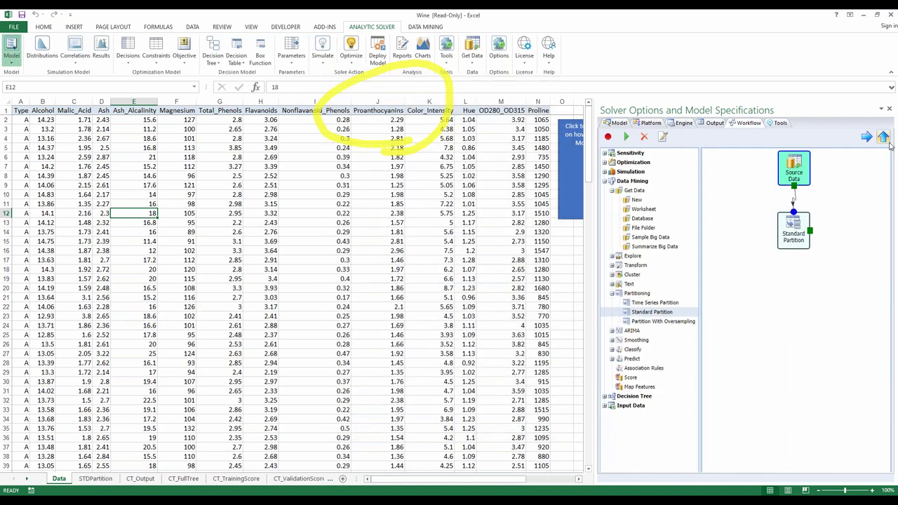
mouse_move(805, 223)
mouse_down()
mouse_move(780, 194)
mouse_move(834, 210)
mouse_move(798, 218)
mouse_up()
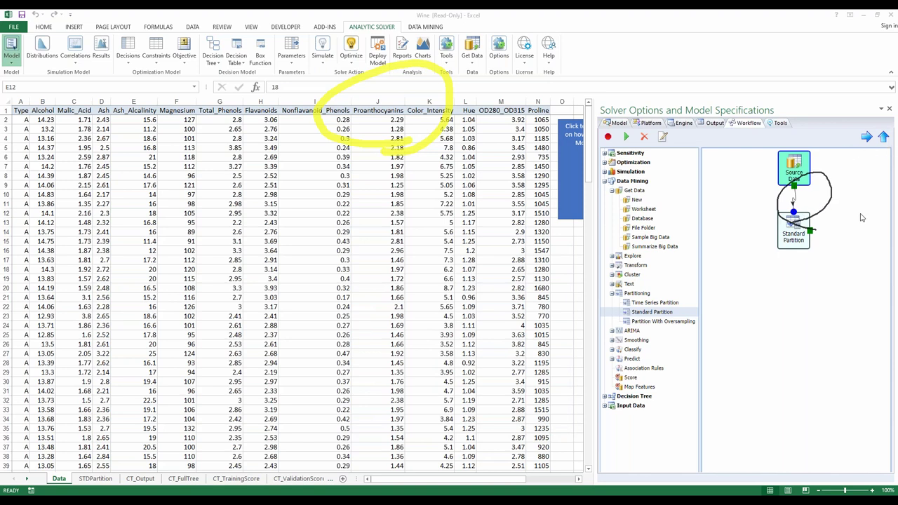
key(Escape)
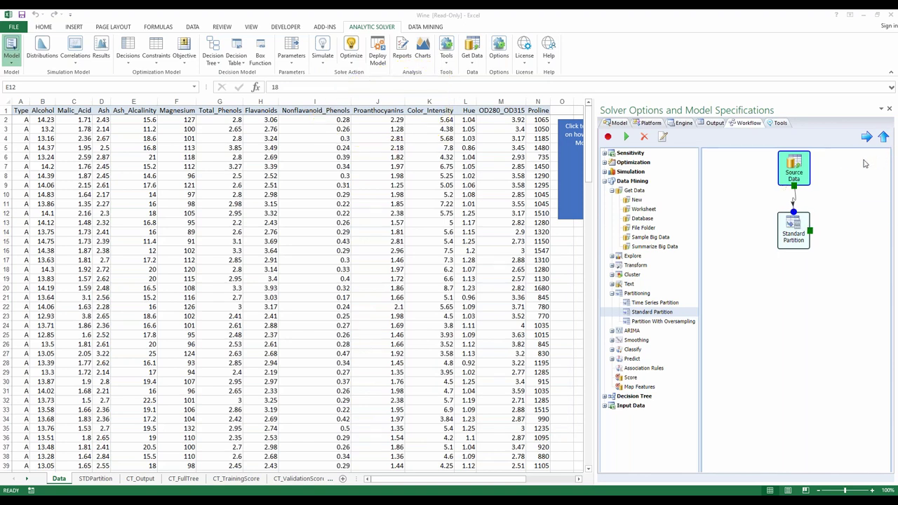
Step: Auto-arrange the workflow diagram and reposition the Source Data and Standard Partition nodes near the top centre of the canvas
click(787, 241)
drag(787, 241, 790, 248)
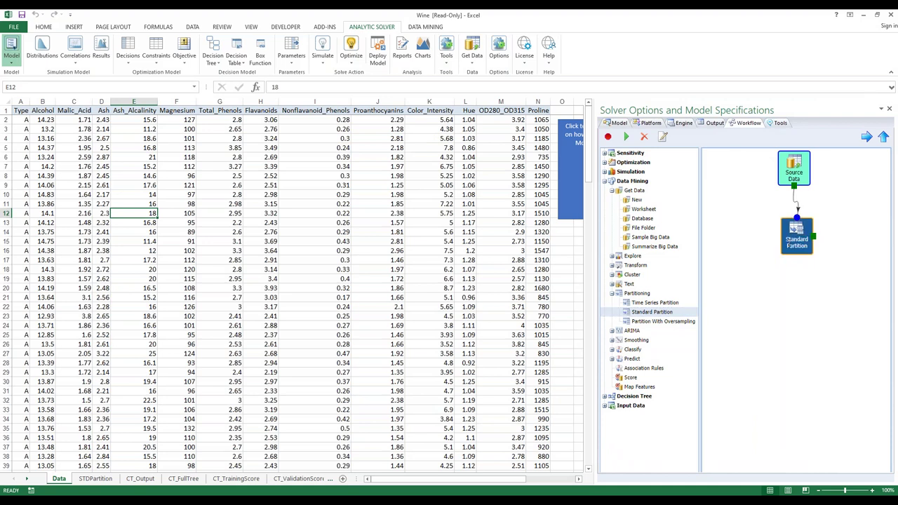
click(663, 138)
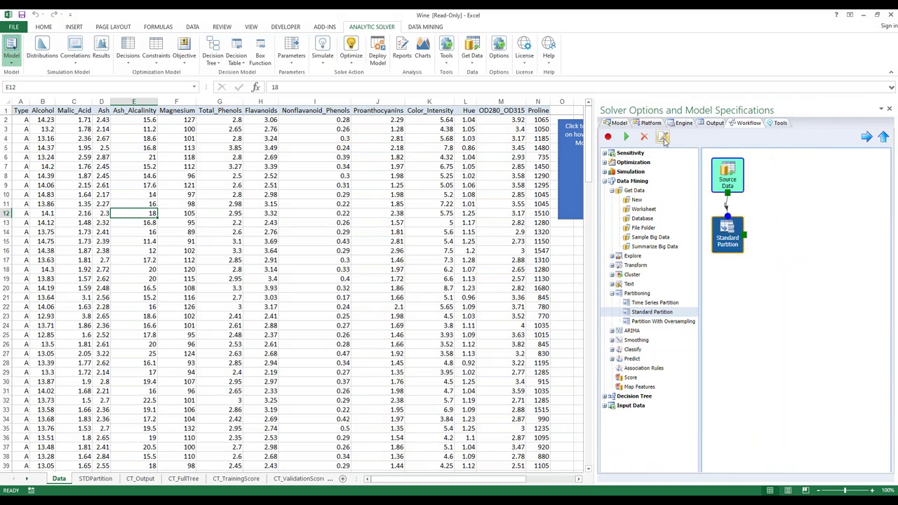
drag(732, 171, 791, 163)
drag(738, 242, 795, 246)
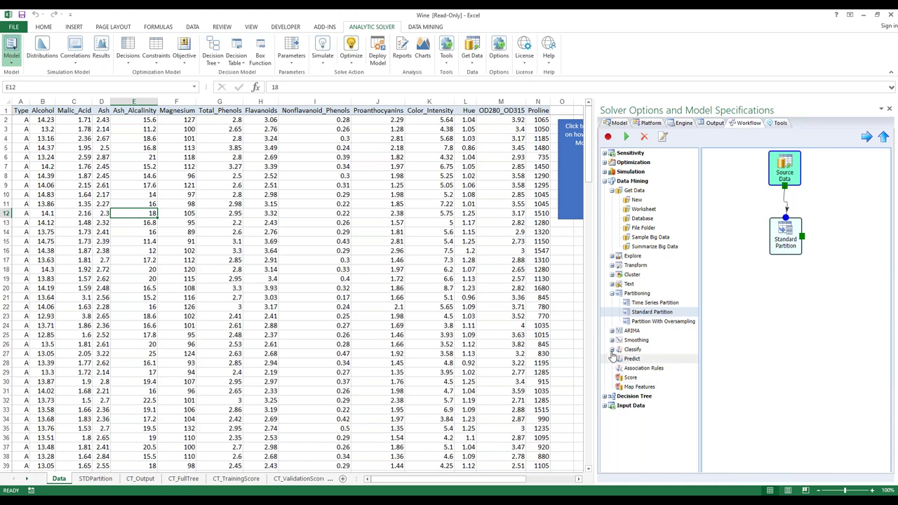
Step: Add a Classification Tree node below the Standard Partition node and set its data source to the STDPartition worksheet
click(611, 350)
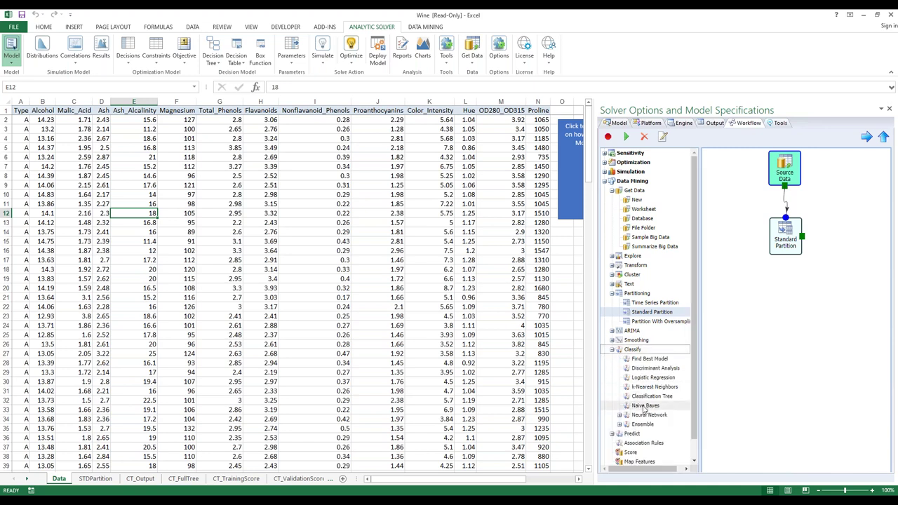
drag(652, 396, 732, 315)
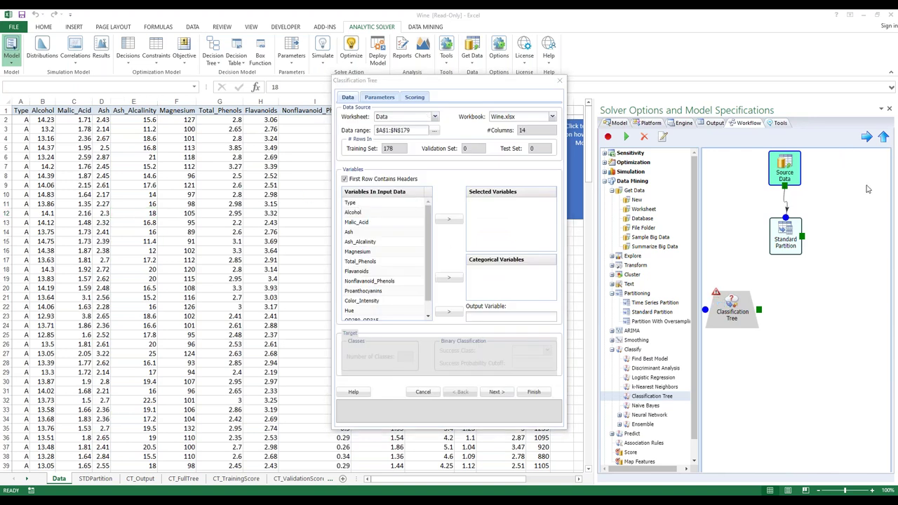
mouse_move(461, 160)
mouse_down()
mouse_move(330, 89)
mouse_move(414, 169)
mouse_up()
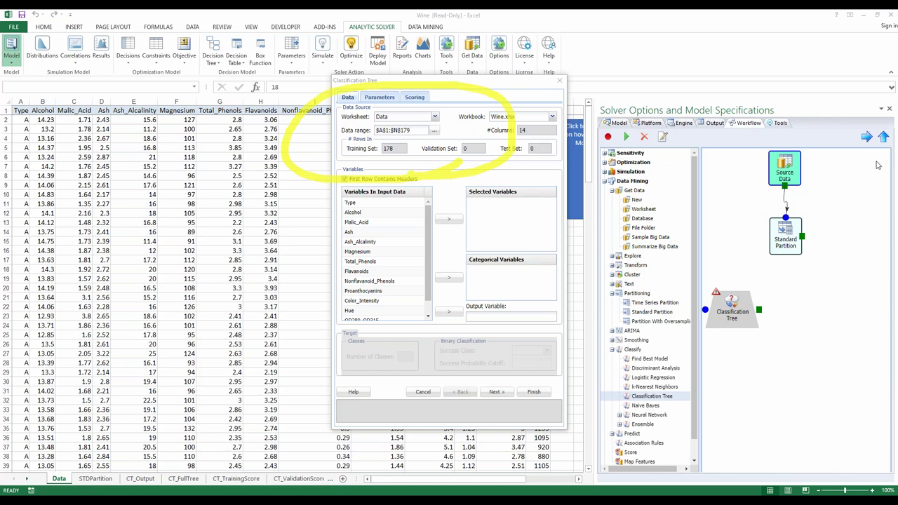
click(435, 117)
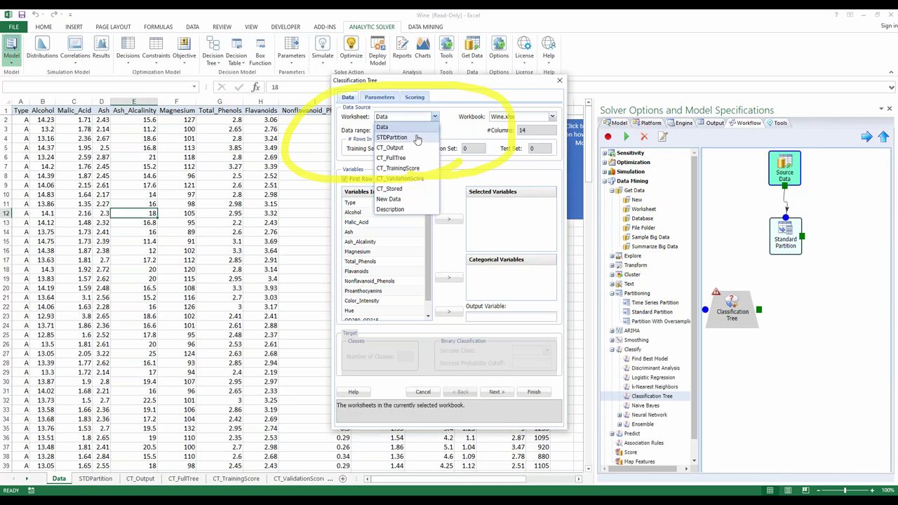
click(415, 137)
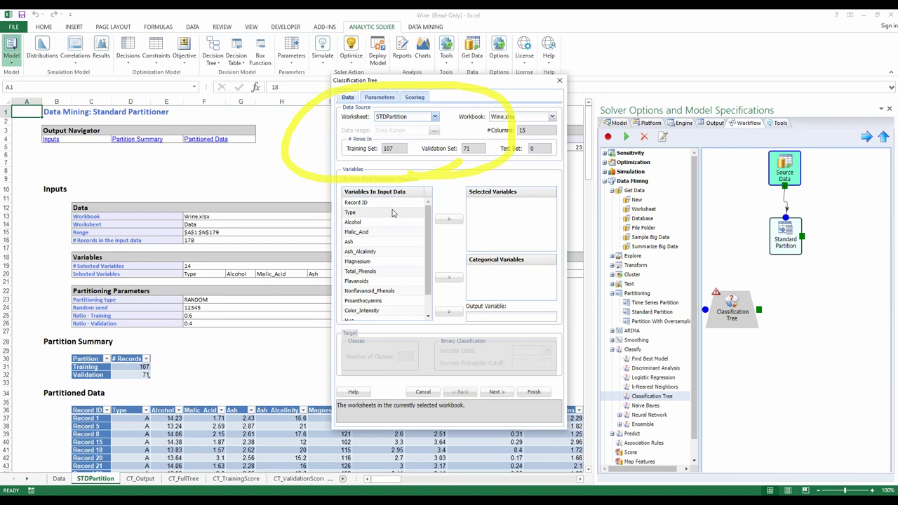
Step: Set Type as the tree's output variable, select Alcohol through Proline as inputs, and finish with the default parameters
click(350, 212)
click(449, 311)
click(364, 213)
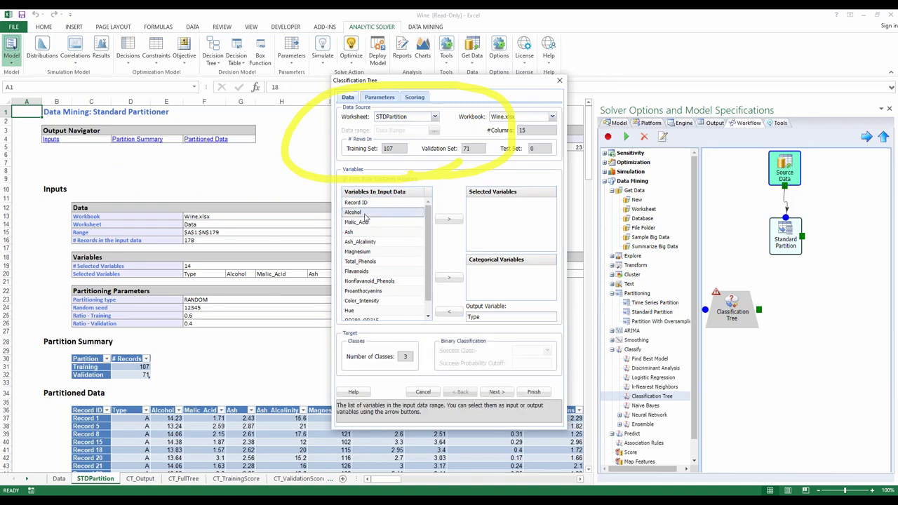
scroll(393, 259, down, 3)
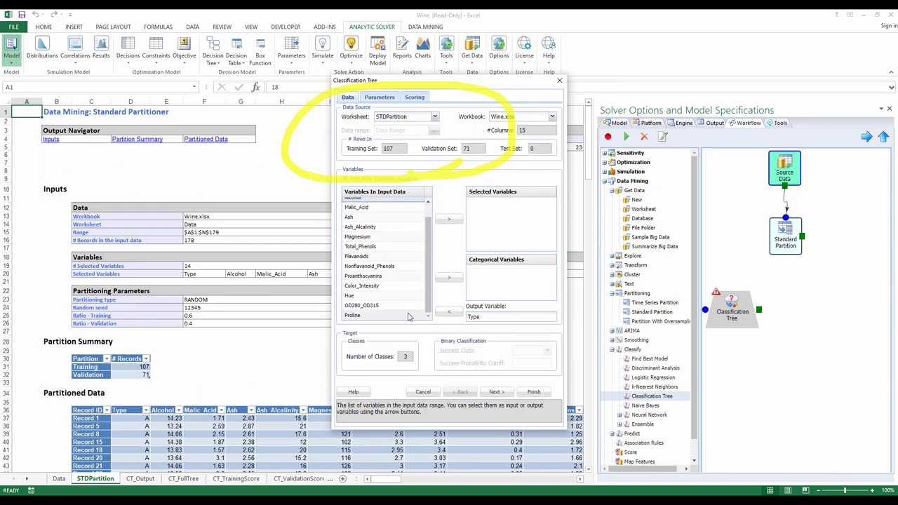
shift+click(352, 315)
click(448, 219)
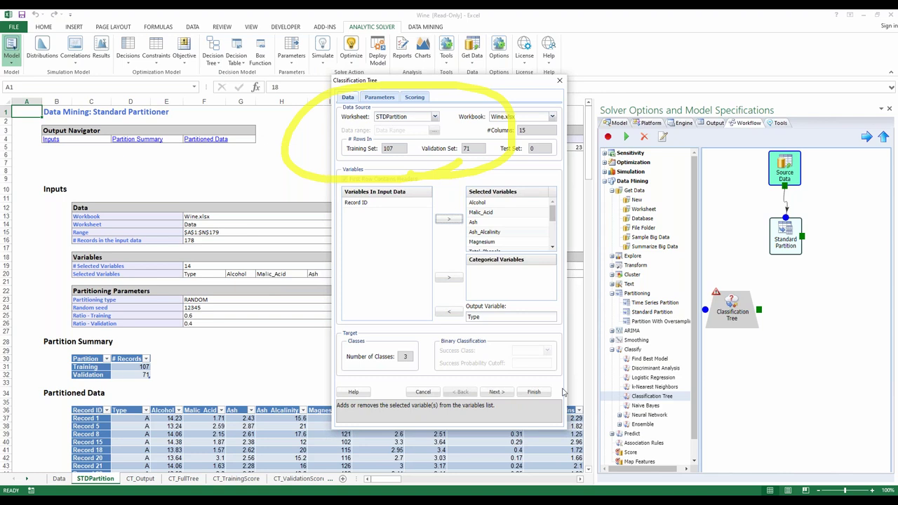
click(495, 393)
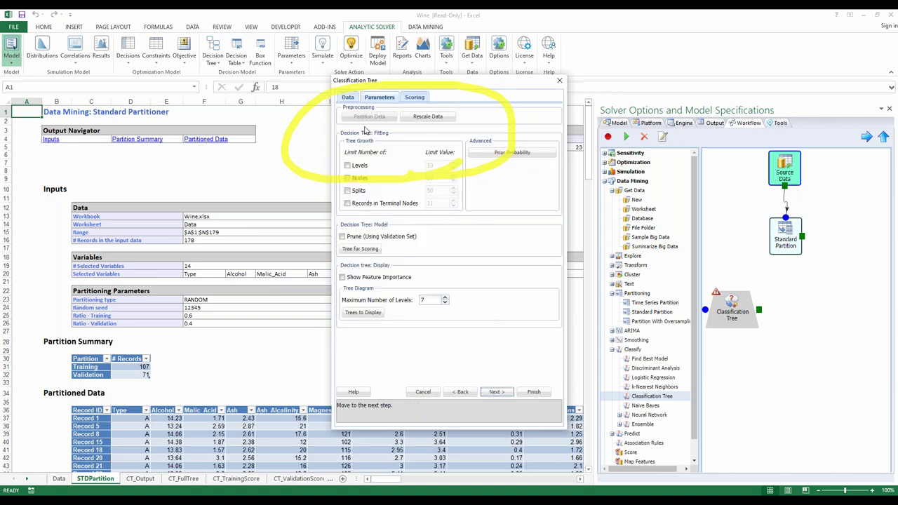
click(533, 393)
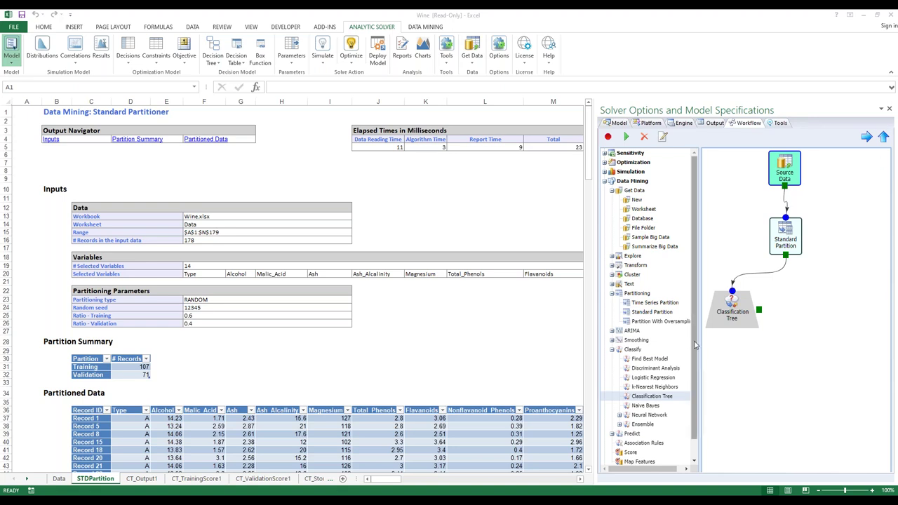
Step: Add a Random Trees ensemble classification node beside the Classification Tree node, below the Standard Partition node
scroll(694, 344, down, 1)
click(619, 404)
drag(655, 432, 831, 309)
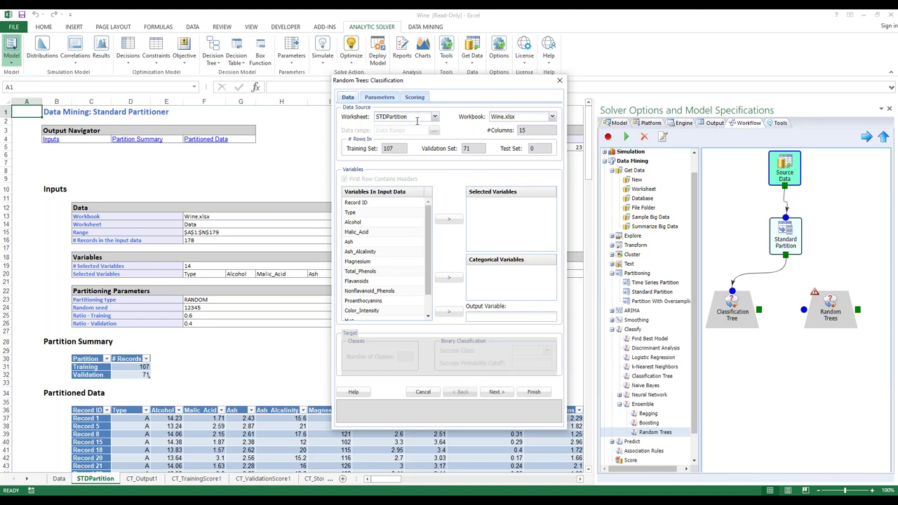
Step: Set Type as the Random Trees output variable and select Alcohol through Proline as input variables
click(350, 211)
click(449, 313)
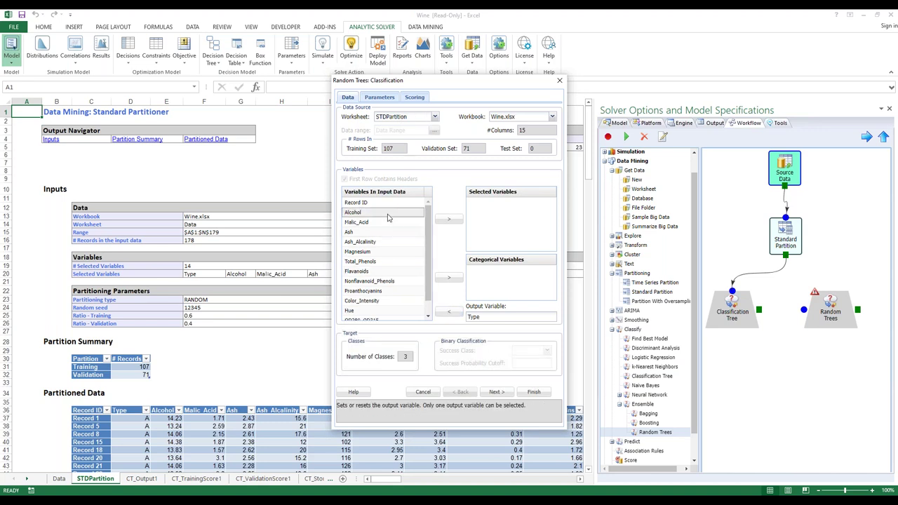
scroll(426, 259, down, 1)
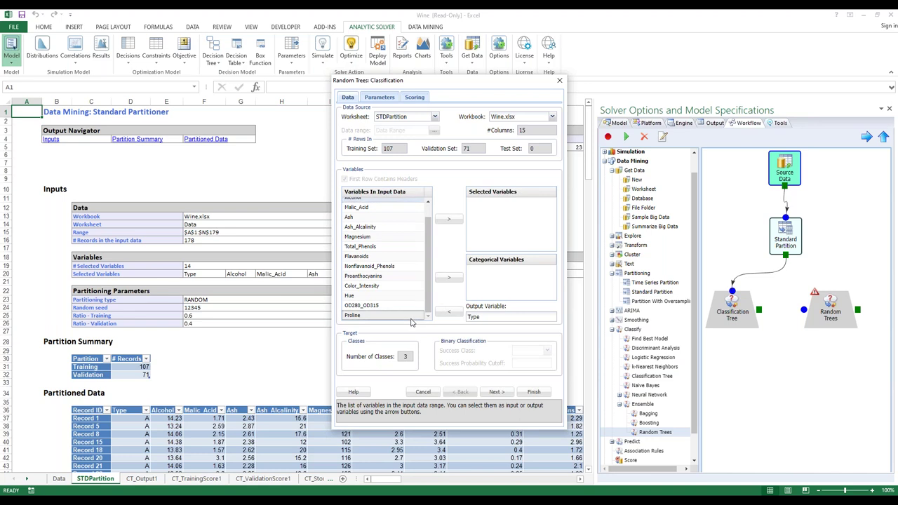
shift+click(420, 315)
click(448, 218)
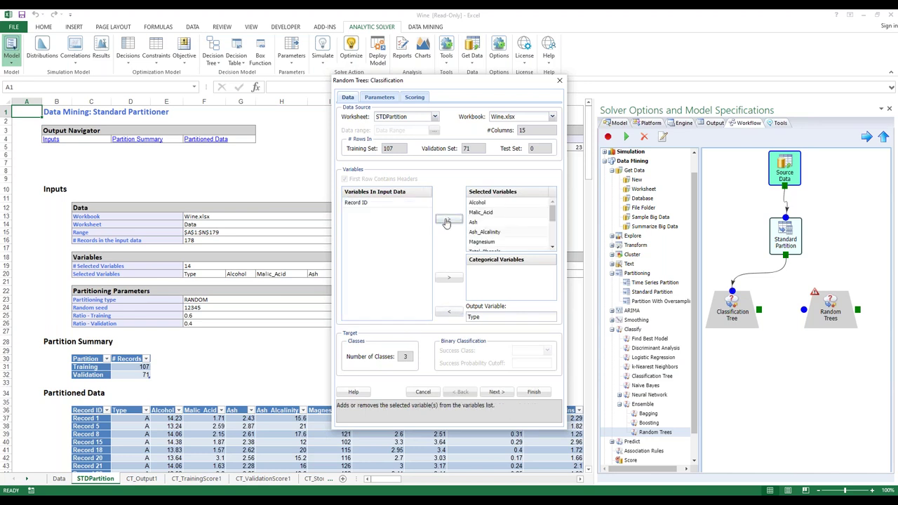
click(495, 392)
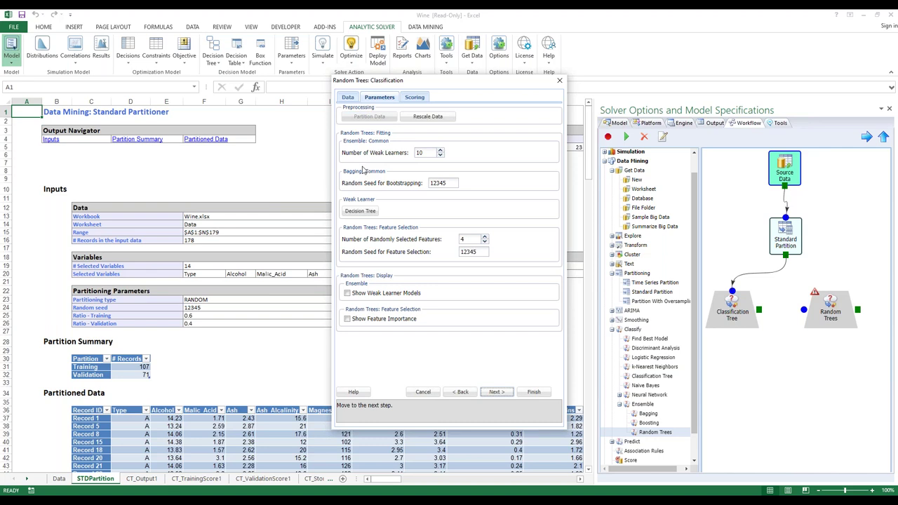
Step: Set the number of weak learners to 20 and enable showing the weak learner models
click(440, 150)
click(440, 150)
click(440, 150)
click(440, 150)
click(440, 150)
click(439, 150)
click(440, 150)
click(440, 150)
click(439, 150)
click(440, 150)
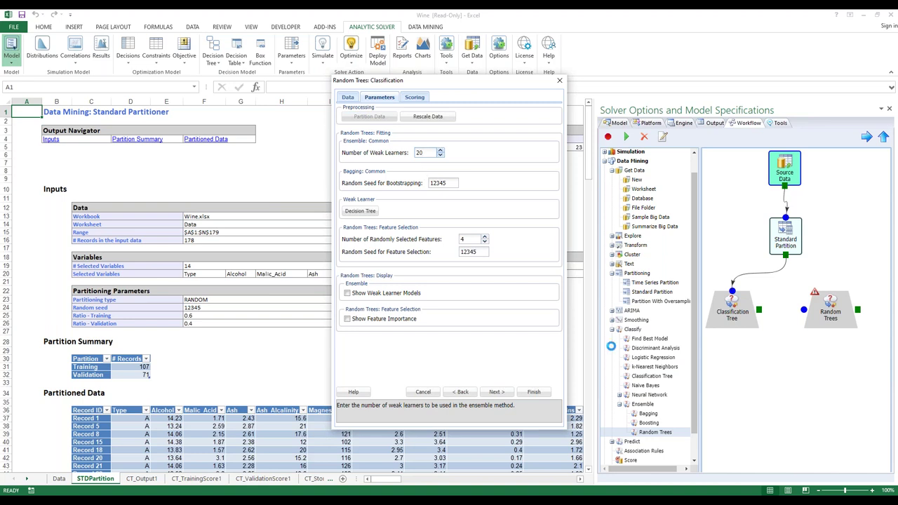
click(347, 293)
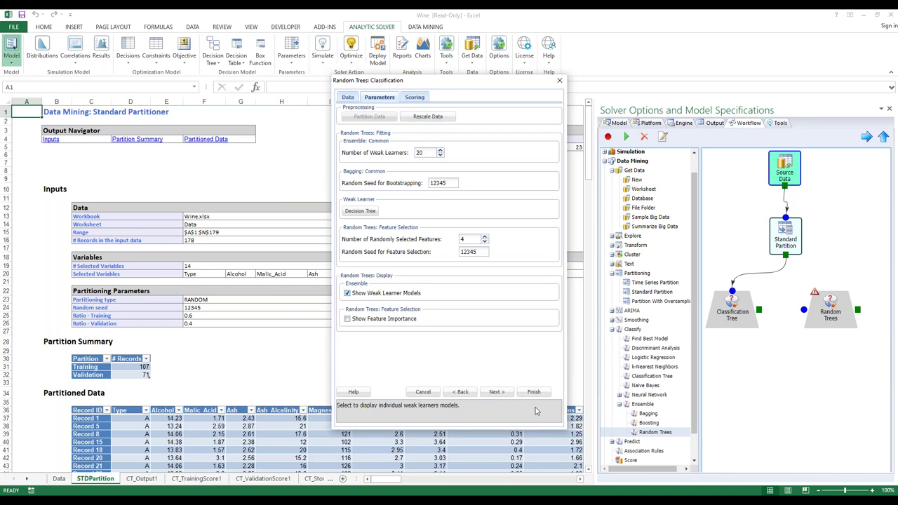
Step: Set the number of randomly selected features to 7 and finish the Random Trees node with the default scoring reports
click(484, 237)
click(483, 236)
click(484, 236)
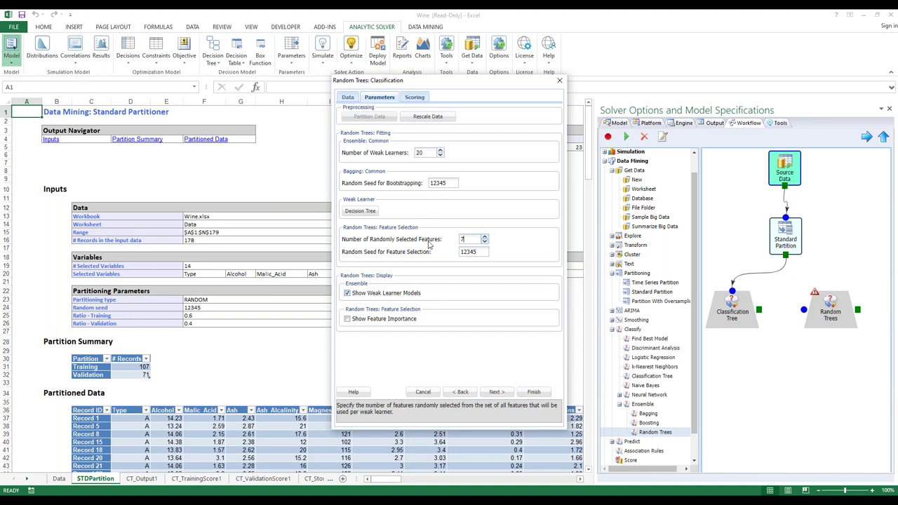
click(496, 391)
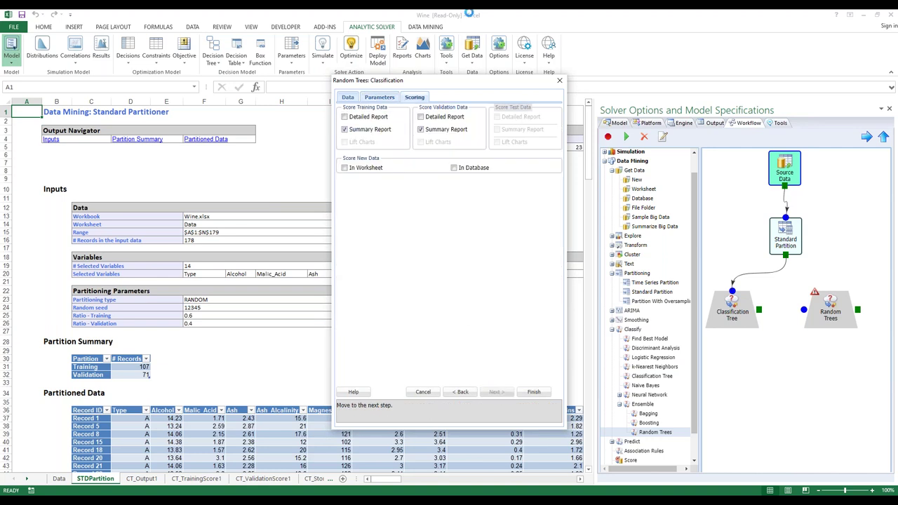
click(533, 391)
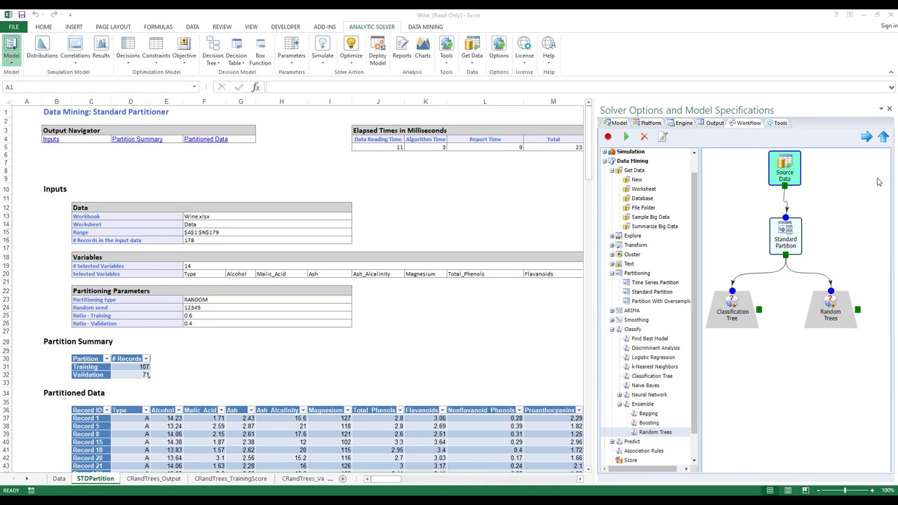
Step: Execute the whole data mining workflow
mouse_move(670, 159)
mouse_down()
mouse_move(663, 88)
mouse_move(661, 168)
mouse_up()
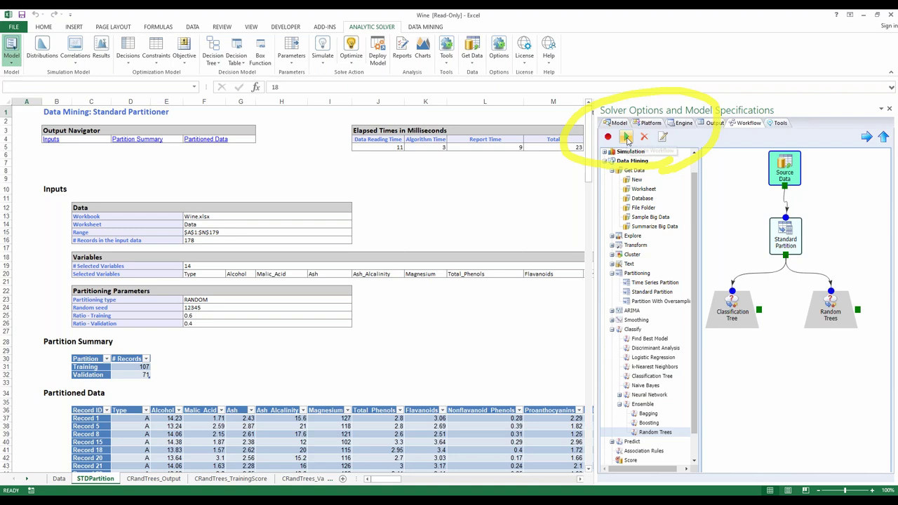
click(626, 138)
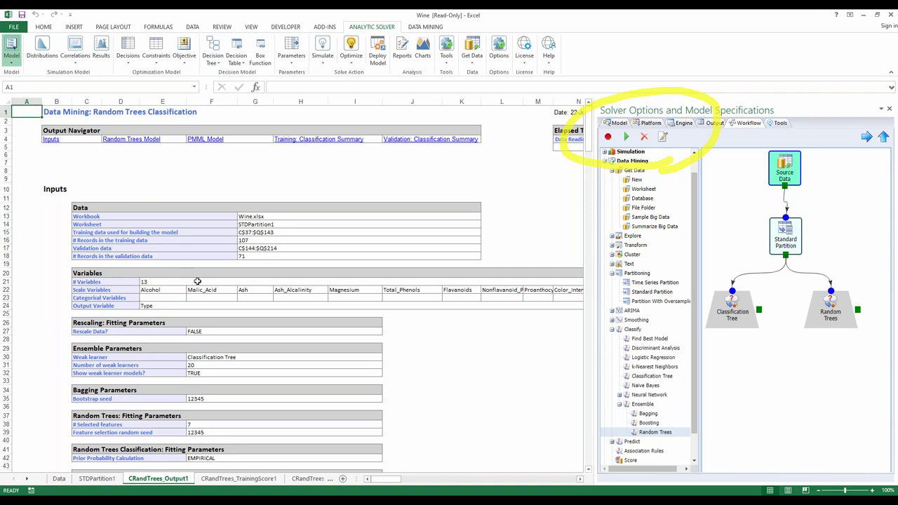
Step: Examine the Random Trees output: the weak learner node tables, the PMML model and the inputs section
click(144, 141)
scroll(203, 286, down, 14)
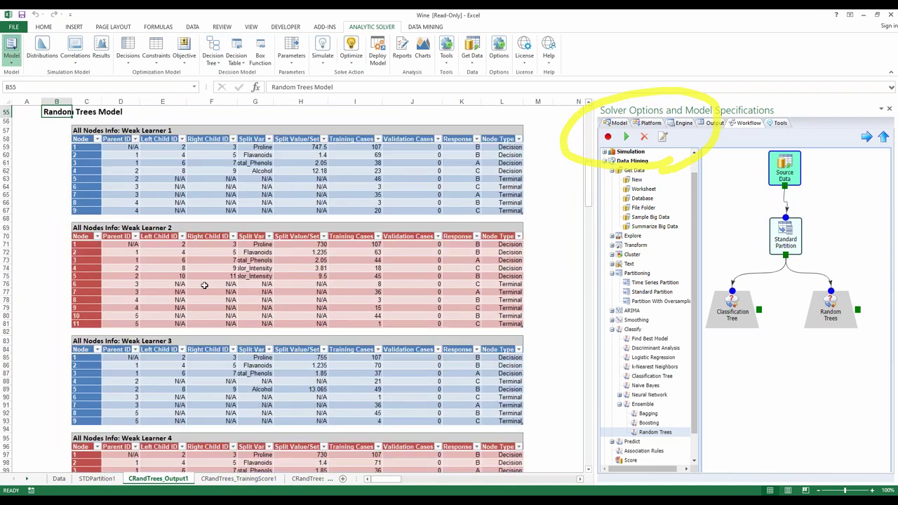
scroll(203, 284, down, 20)
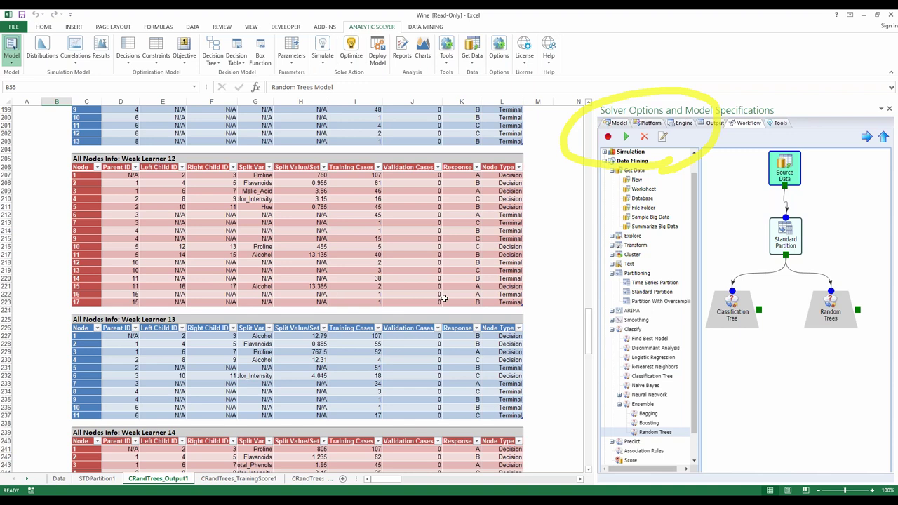
drag(589, 325, 589, 112)
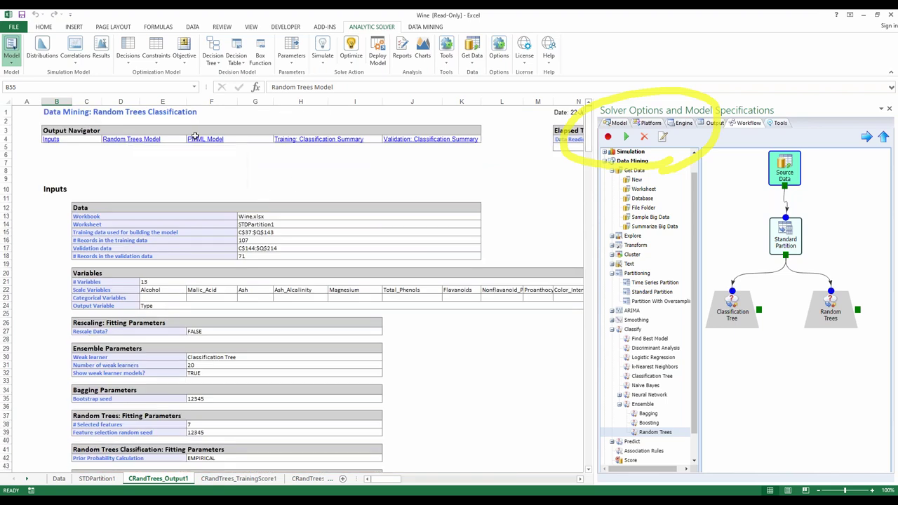
click(204, 139)
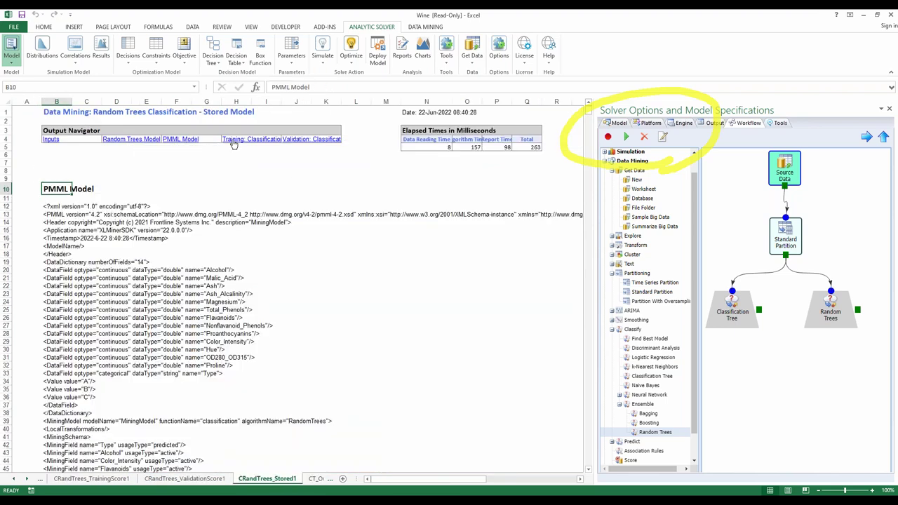
click(50, 138)
scroll(280, 347, down, 5)
scroll(281, 347, down, 6)
scroll(280, 348, up, 11)
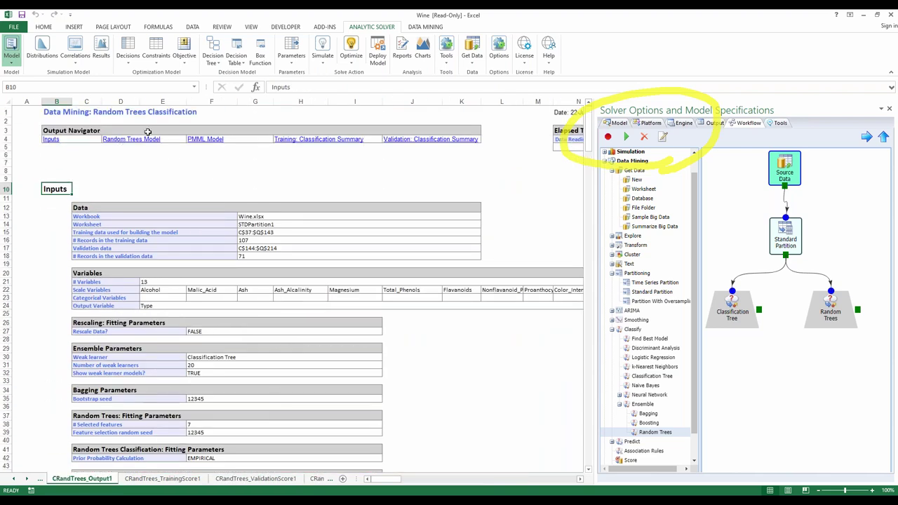
Step: Review the Random Trees training and validation classification summaries, checking the overall validation percent error
click(298, 139)
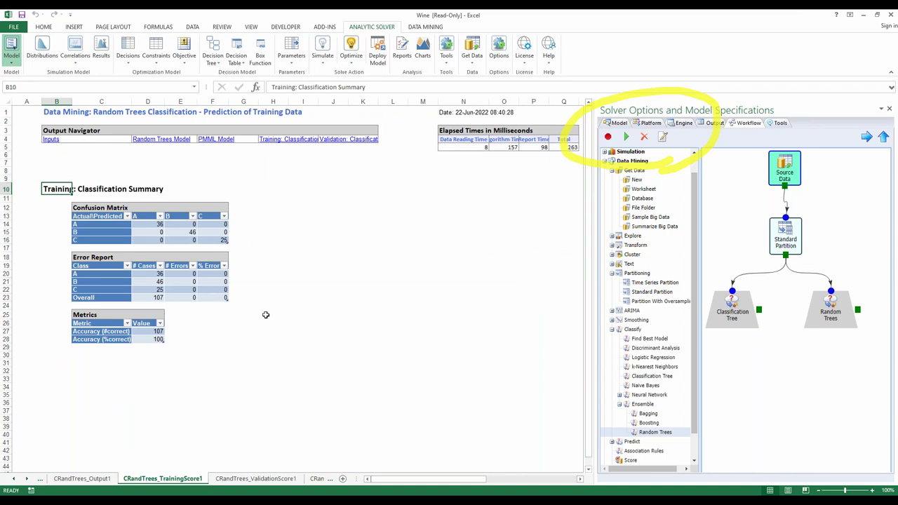
ctrl+scroll(180, 409, up, 1)
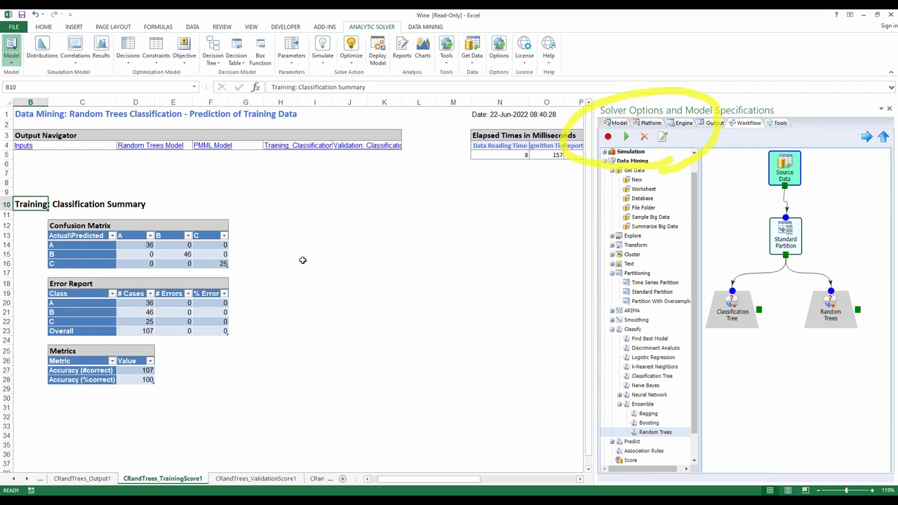
click(348, 146)
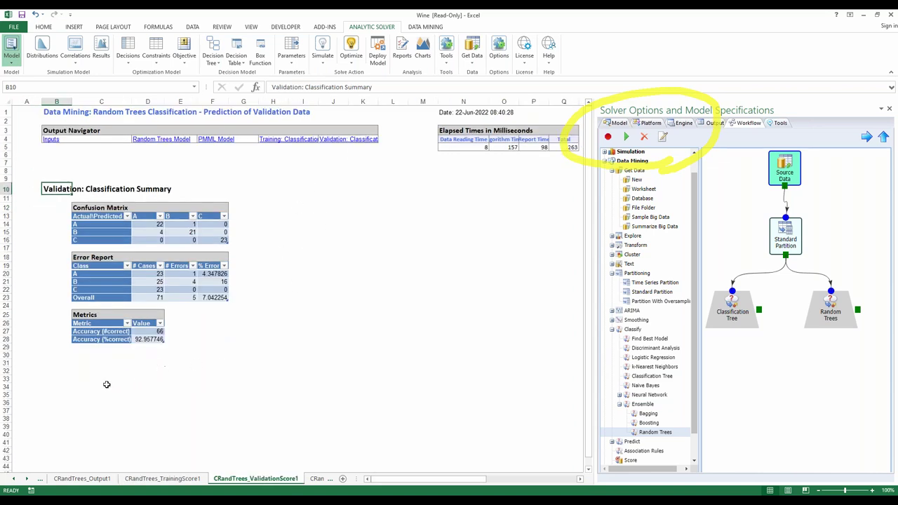
scroll(98, 377, up, 2)
scroll(97, 376, up, 2)
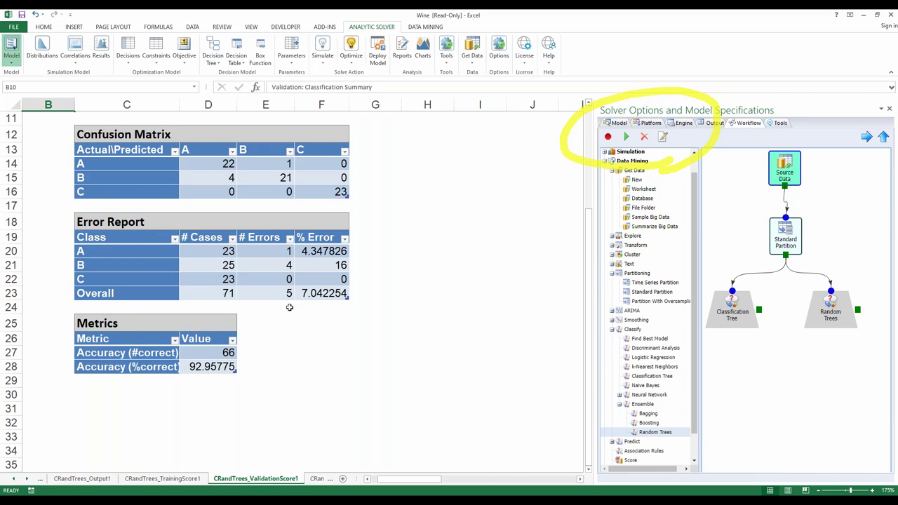
click(297, 295)
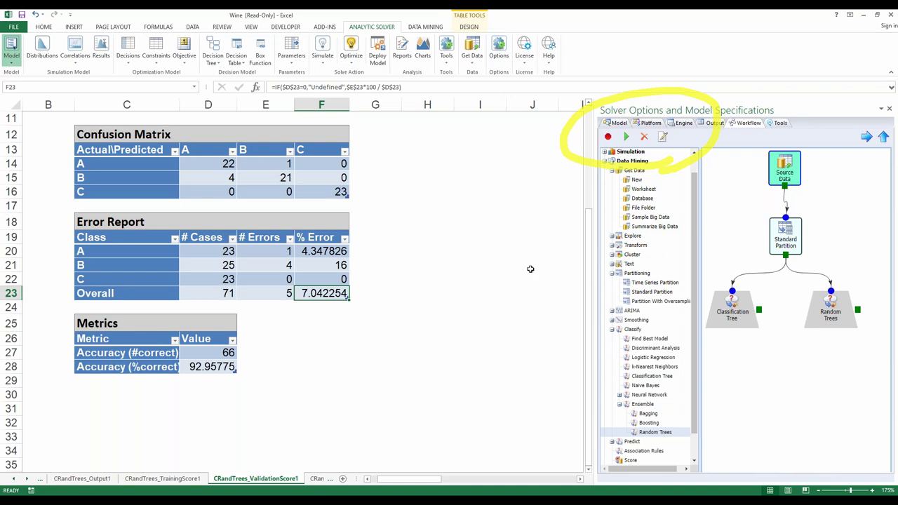
ctrl+scroll(515, 285, down, 2)
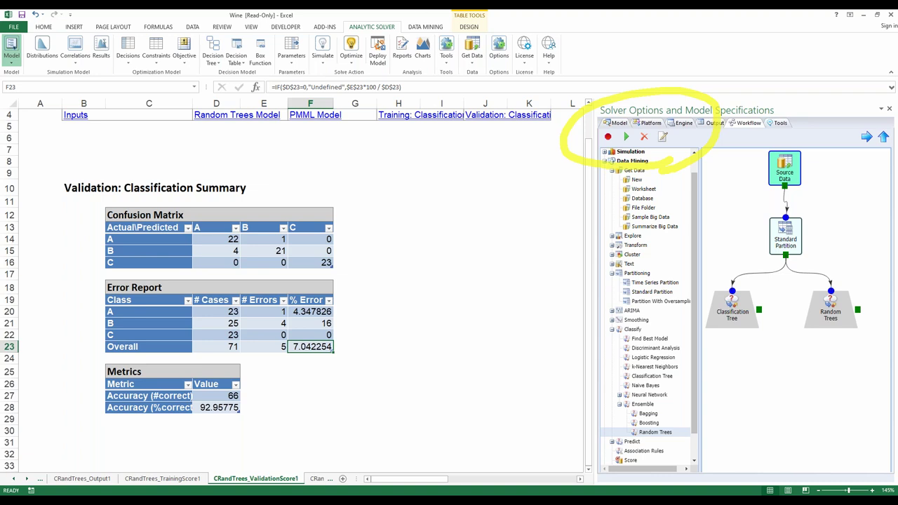
Step: Deploy the workflow to the cloud service as a RASON model named Wine62222
click(378, 50)
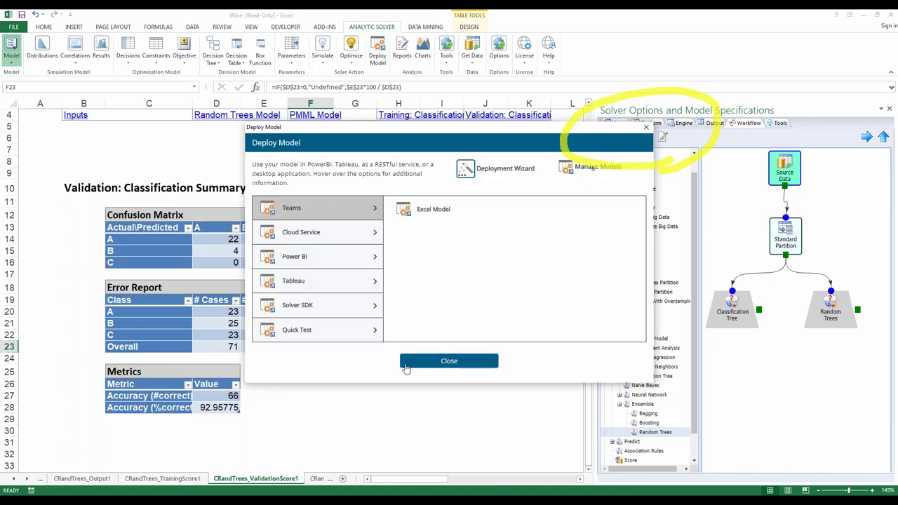
mouse_move(340, 233)
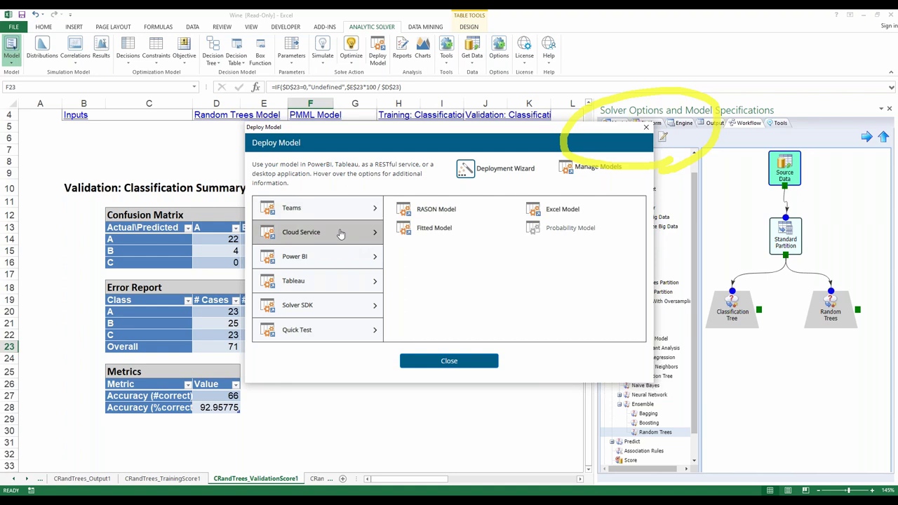
mouse_move(431, 214)
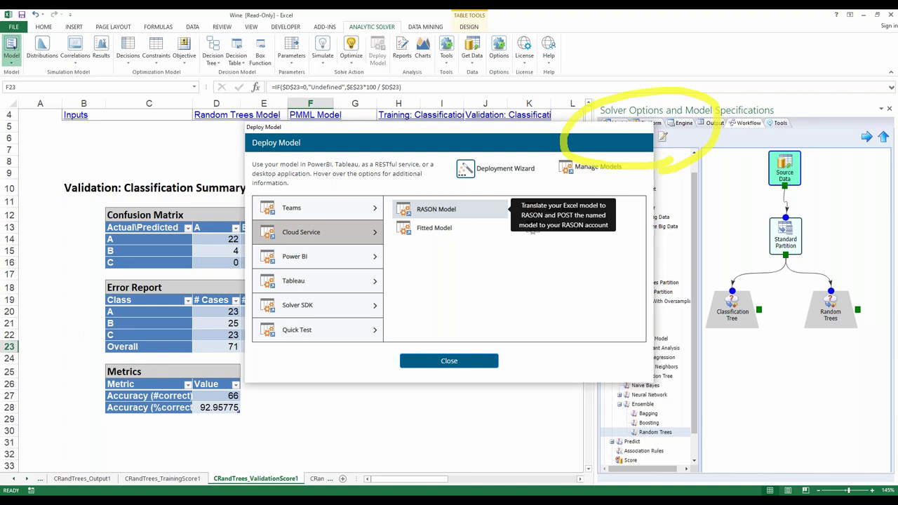
click(435, 209)
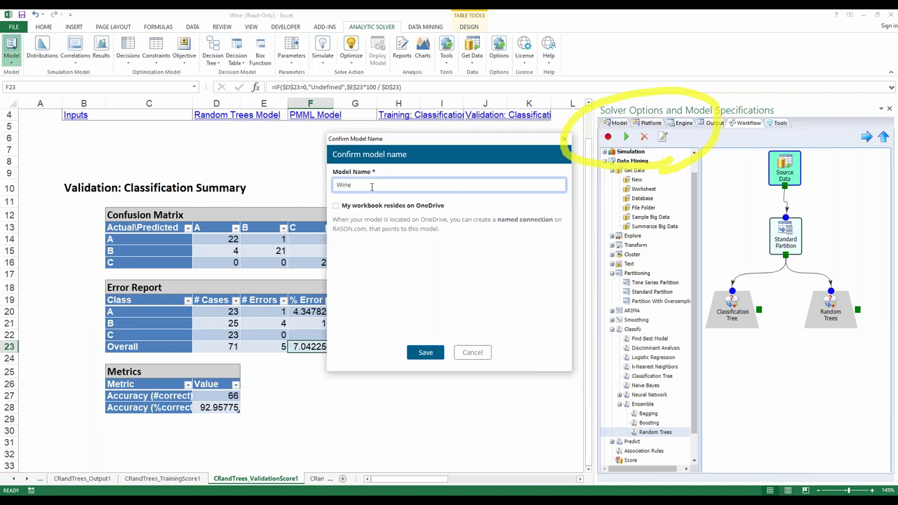
text(62222)
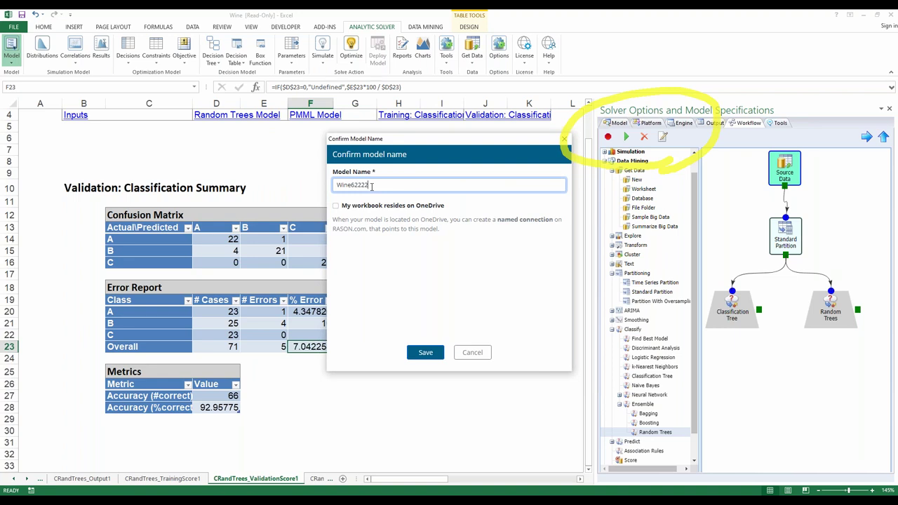
click(419, 353)
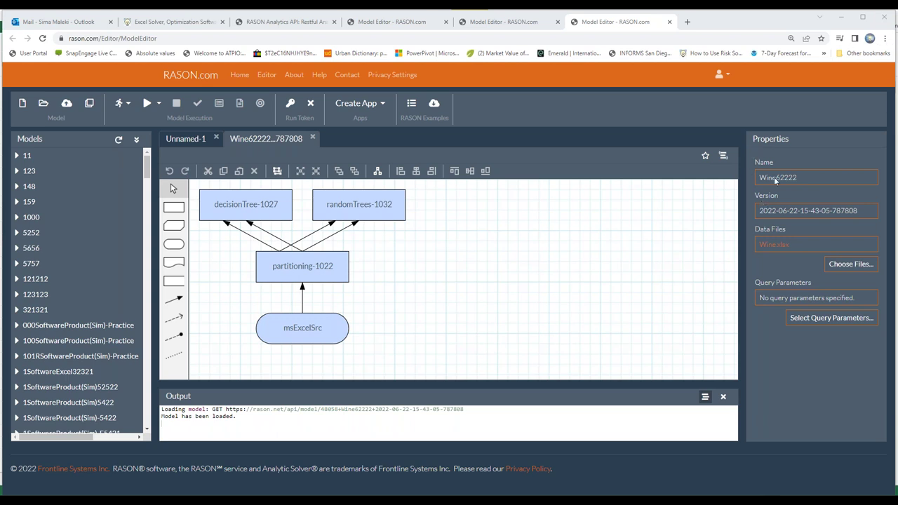
Step: In the RASON.com model editor, examine the Wine62222 workflow's code from partitioning to random trees and return to the diagram view
mouse_move(742, 168)
mouse_down()
mouse_move(671, 136)
mouse_move(737, 113)
mouse_move(741, 171)
mouse_up()
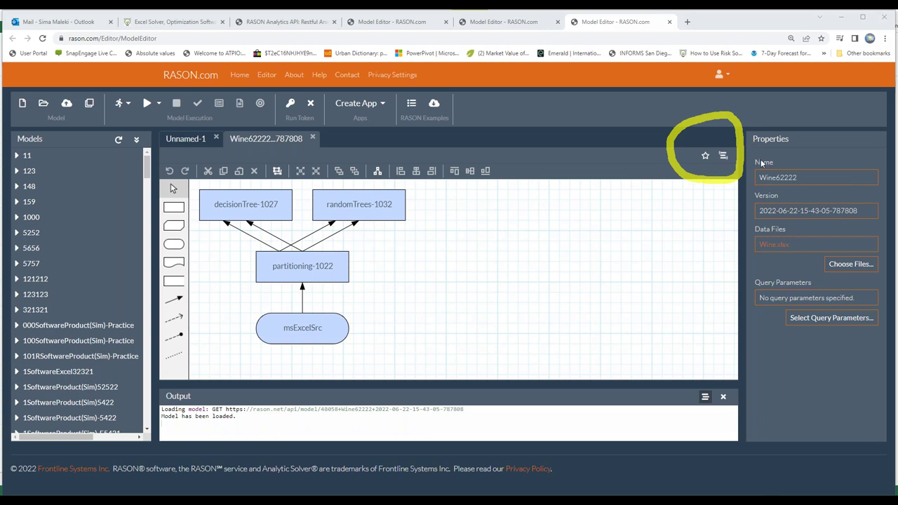
click(722, 157)
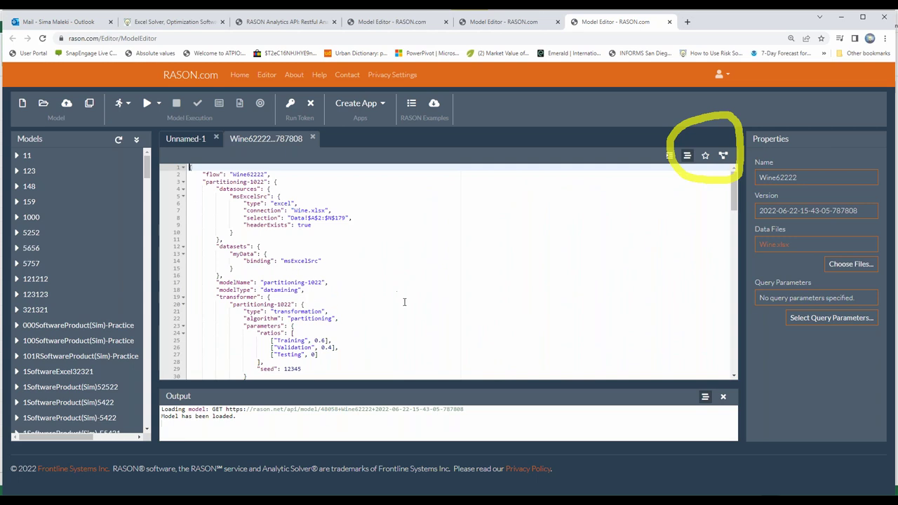
scroll(406, 308, down, 15)
scroll(418, 329, up, 15)
scroll(413, 341, down, 20)
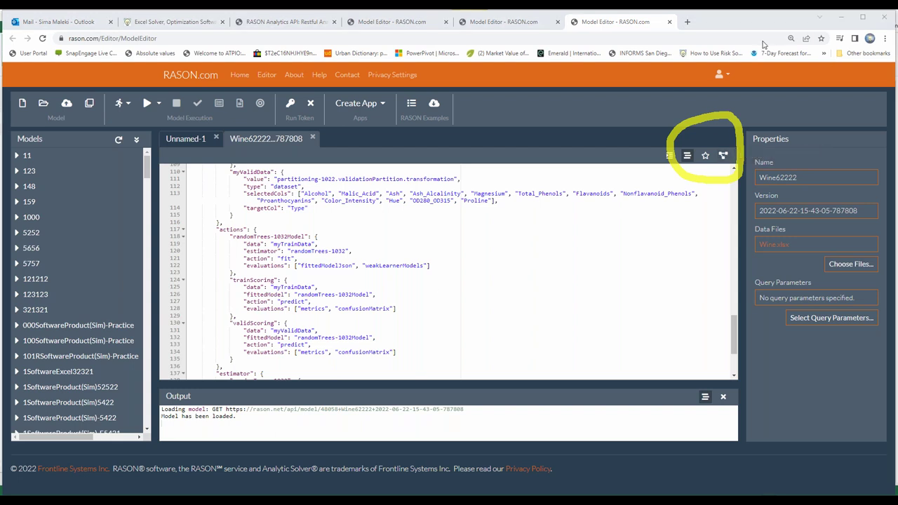
click(723, 155)
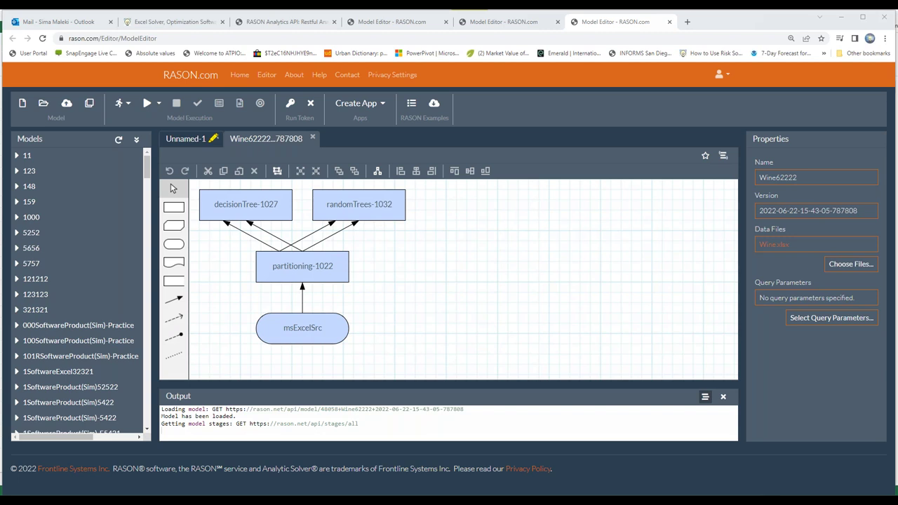
Step: Solve the Wine62222 workflow model with the general Solve option and follow its result and status requests in the output
drag(305, 132, 3, 130)
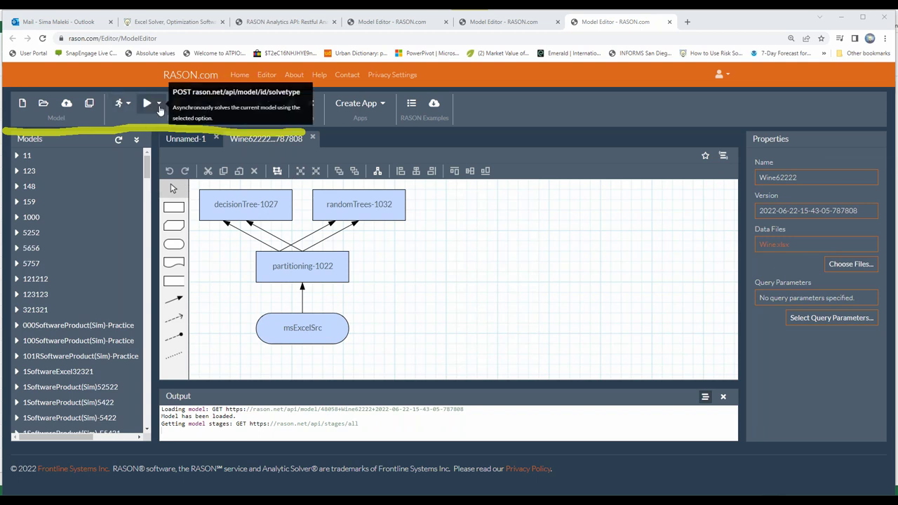
click(160, 105)
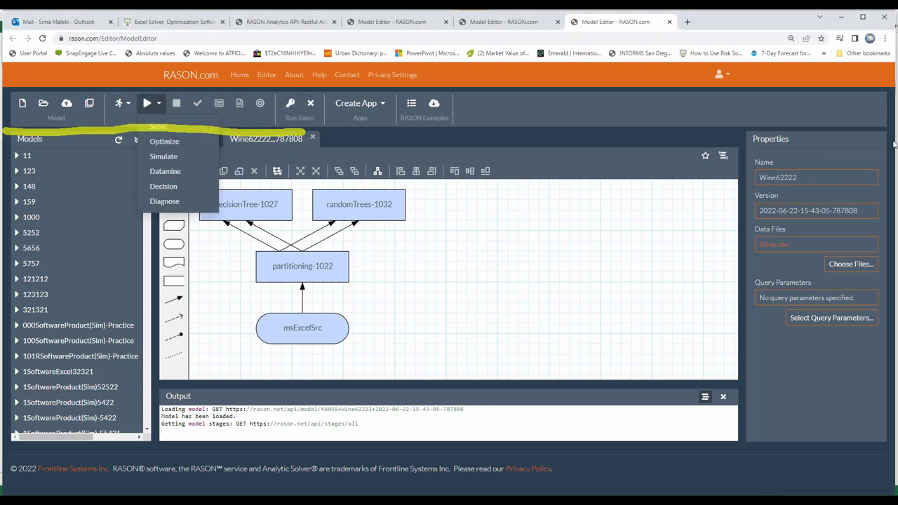
click(159, 128)
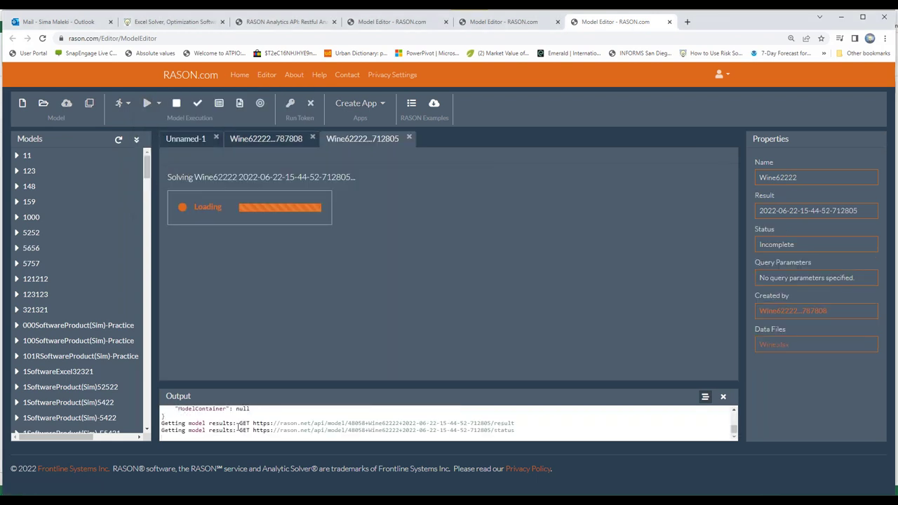
drag(167, 432, 490, 432)
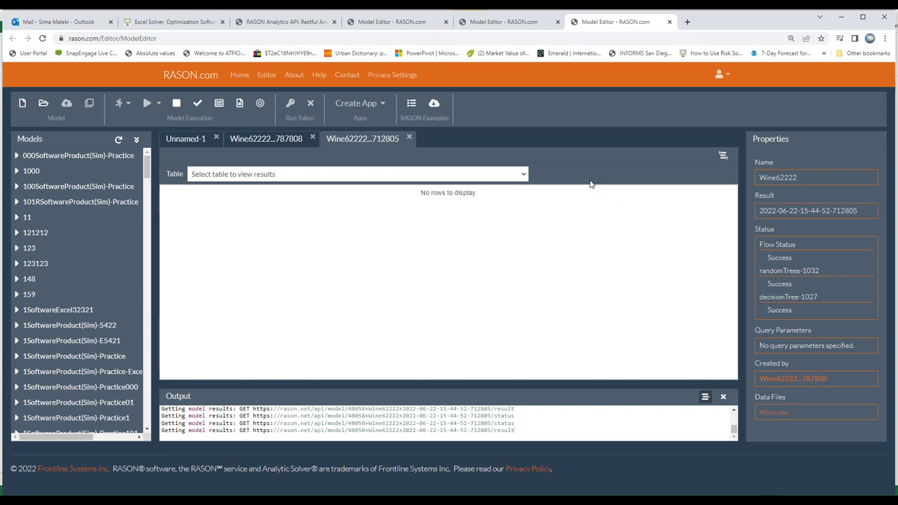
Step: Display the random trees node information table for Weak_Learner_1 in the solved results
click(523, 174)
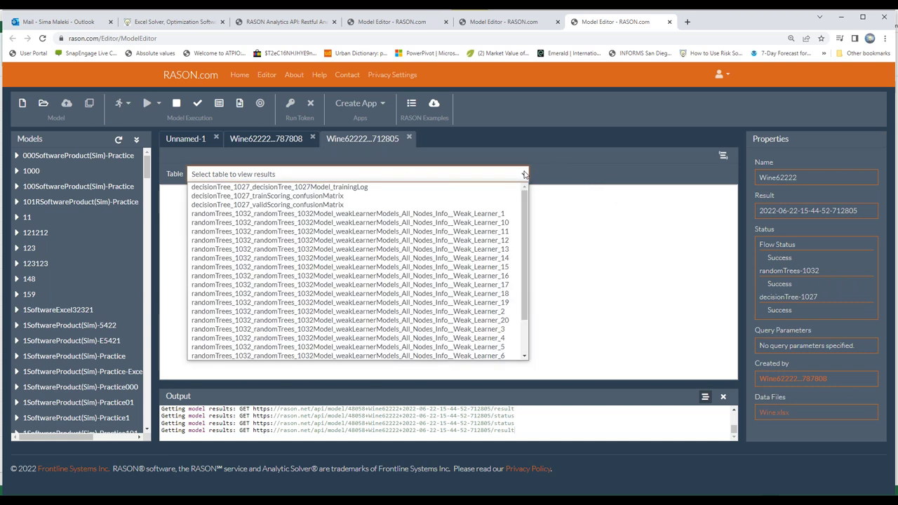
mouse_move(527, 195)
mouse_down()
mouse_move(528, 212)
mouse_move(528, 194)
mouse_up()
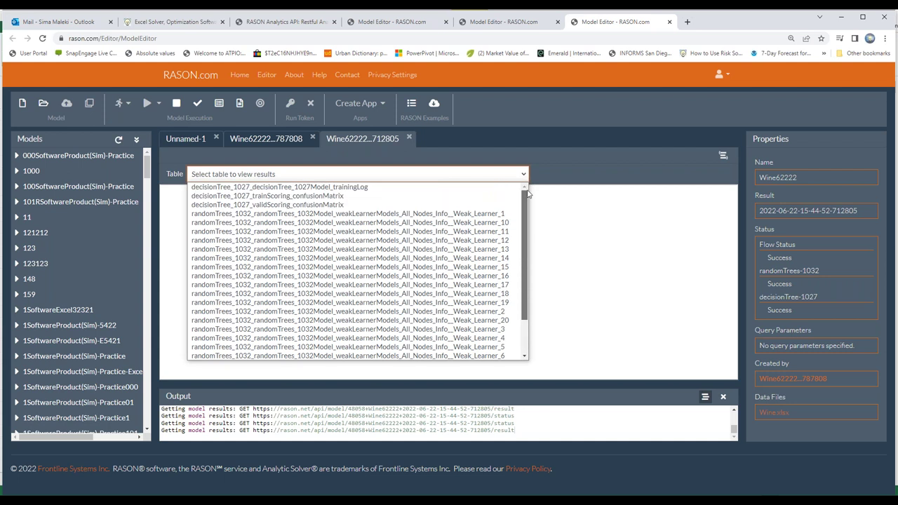
click(445, 214)
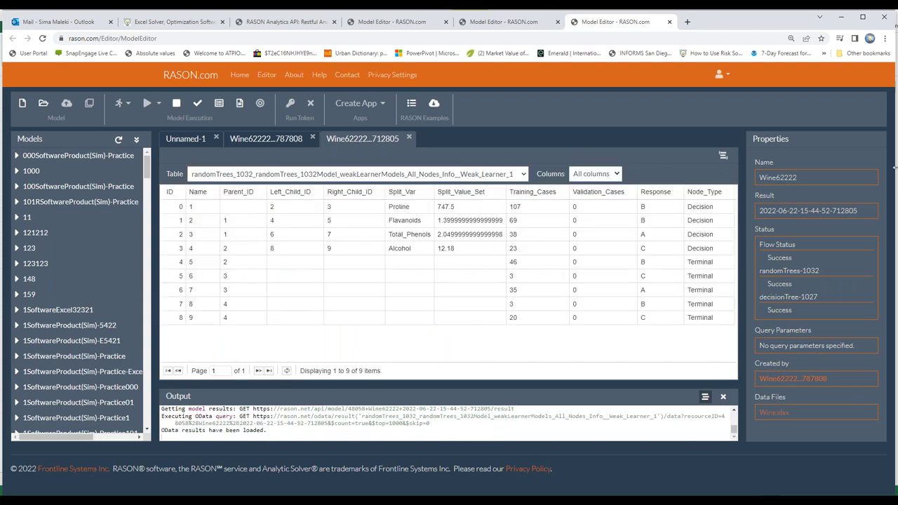
mouse_move(643, 96)
mouse_down()
mouse_move(722, 131)
mouse_move(718, 152)
mouse_up()
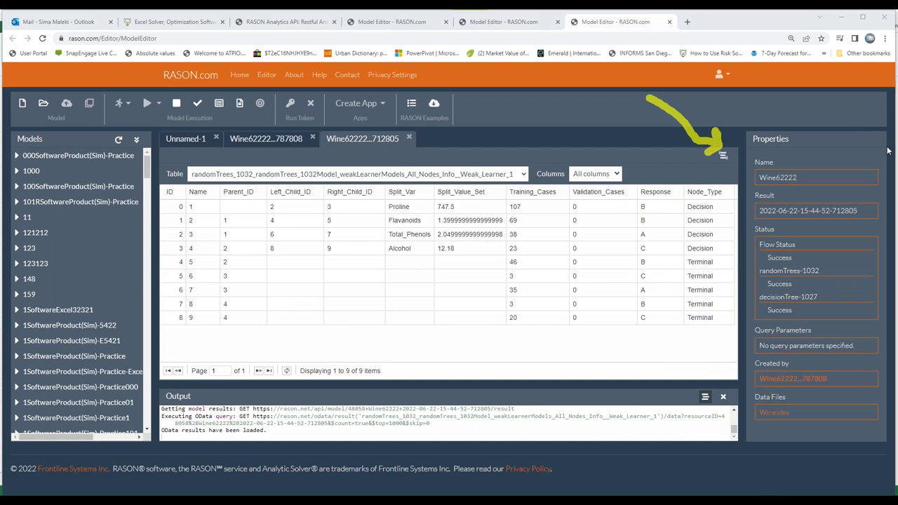
Step: Examine the randomTrees-1032 fitted model in the raw JSON results and return to the table view
click(723, 155)
scroll(354, 273, down, 8)
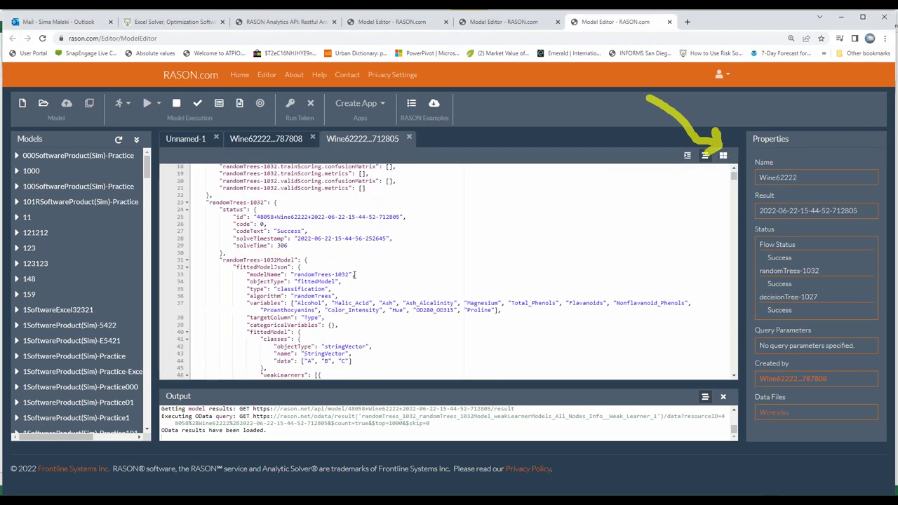
scroll(355, 277, up, 8)
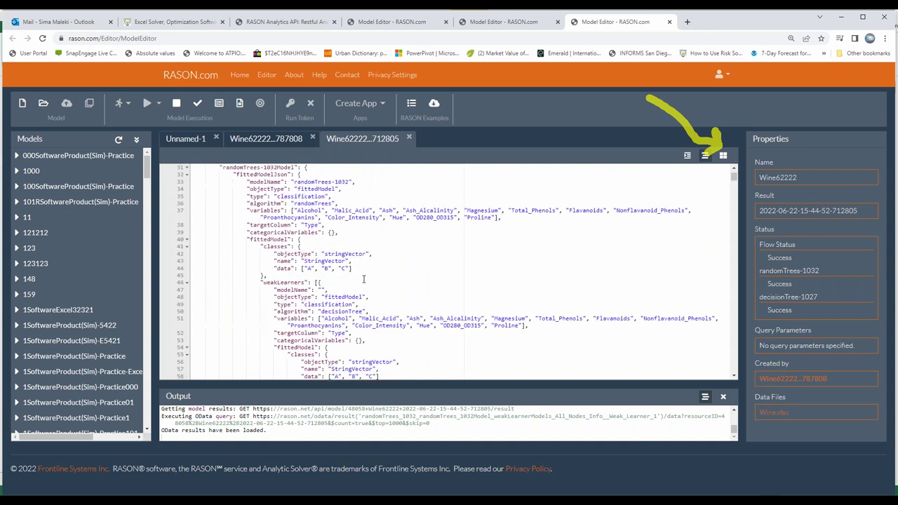
click(723, 156)
Step: Load the results table decisionTree_1027_trainScoring_confusionMatrix and switch the results back to their JSON code
click(522, 174)
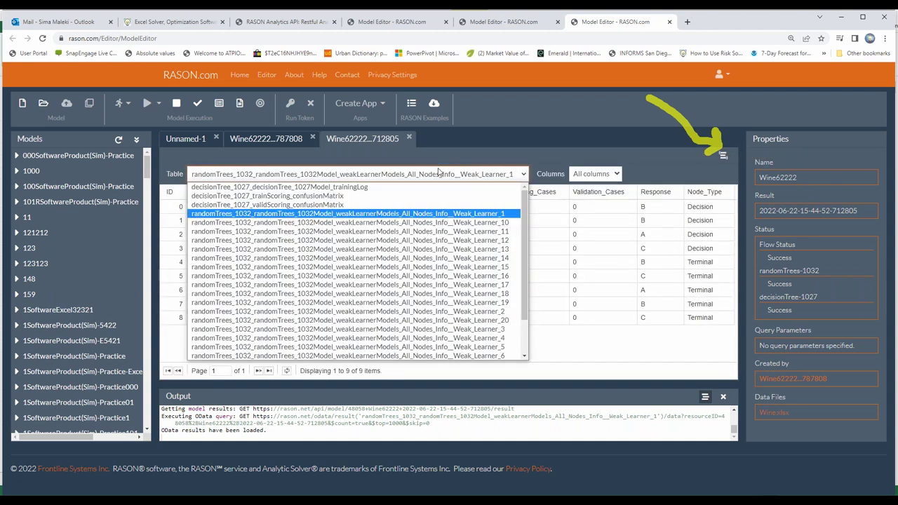
click(365, 196)
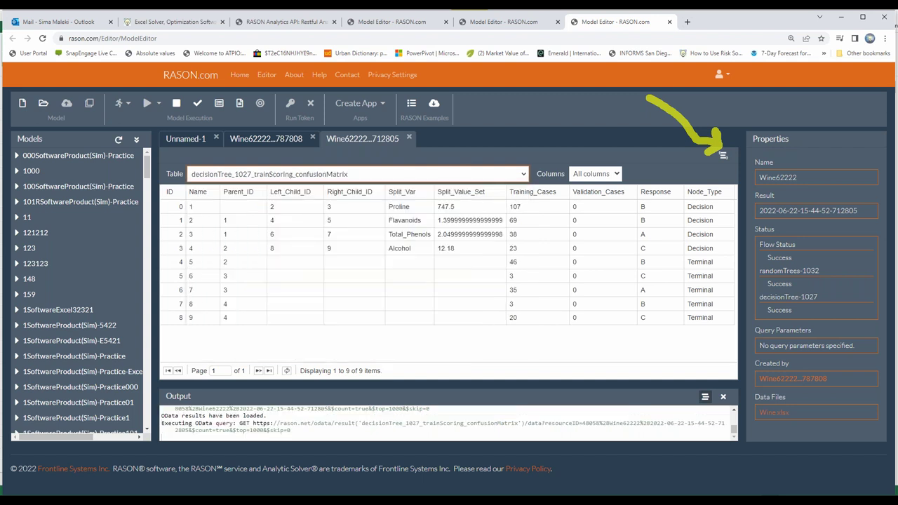
click(723, 155)
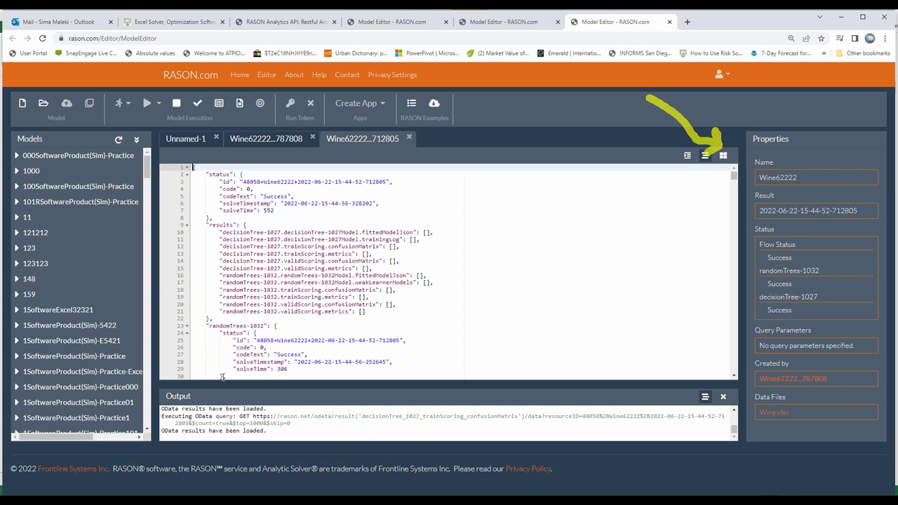
Step: Examine the OData GET query for the decision tree's training confusion matrix in the output log, enlarging the log area
drag(161, 418, 301, 423)
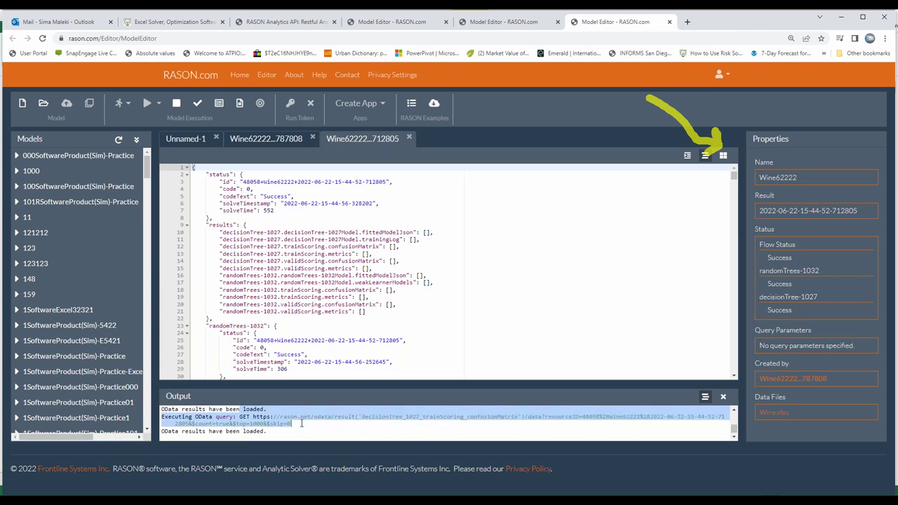
click(288, 416)
click(240, 416)
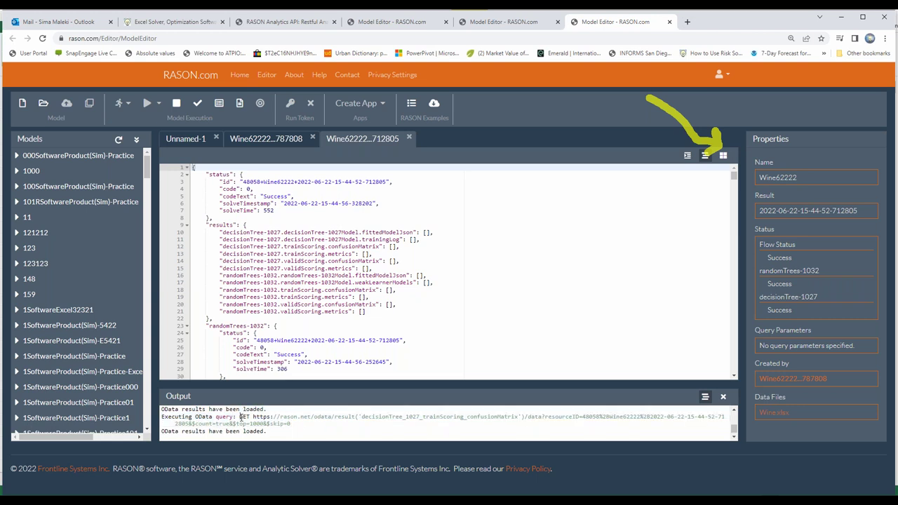
double_click(309, 416)
click(310, 416)
drag(268, 431, 161, 411)
drag(326, 382, 325, 351)
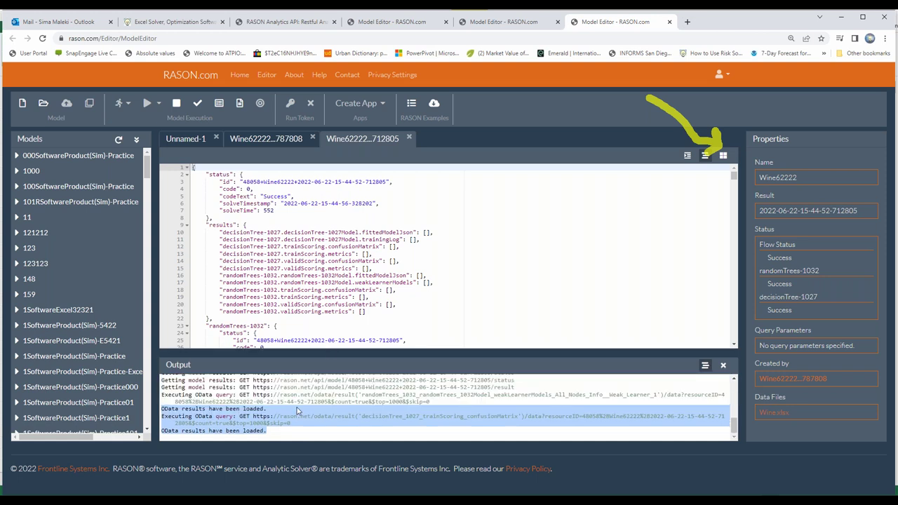
click(272, 425)
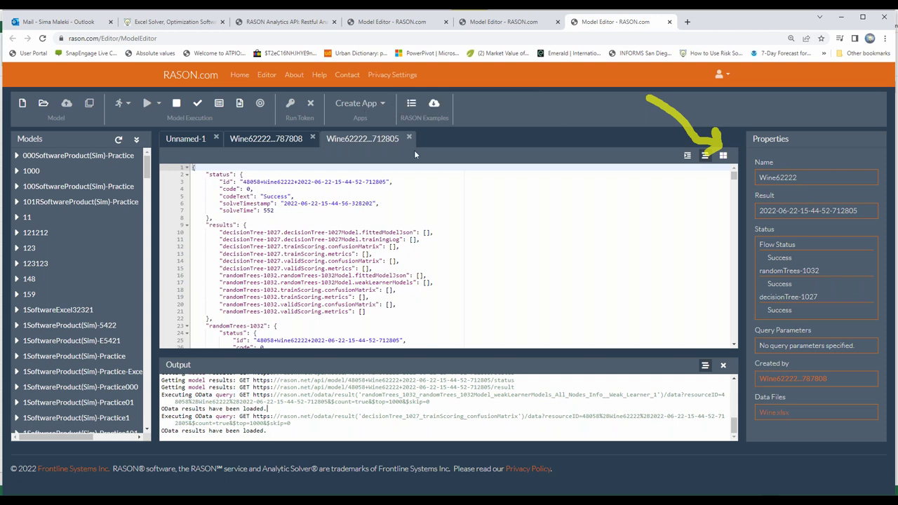
Step: Create a web page app from the Wine62222 workflow model and open the downloaded file RASONScript (47).html
click(267, 138)
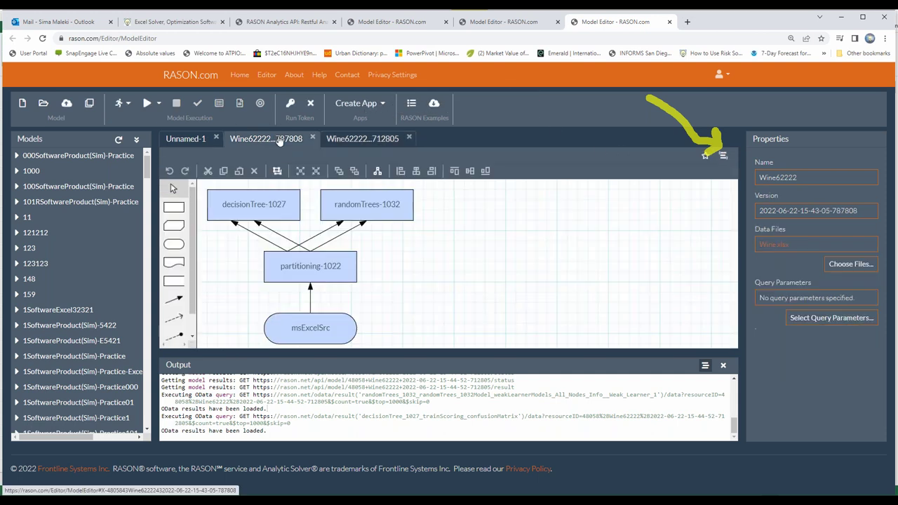
click(377, 105)
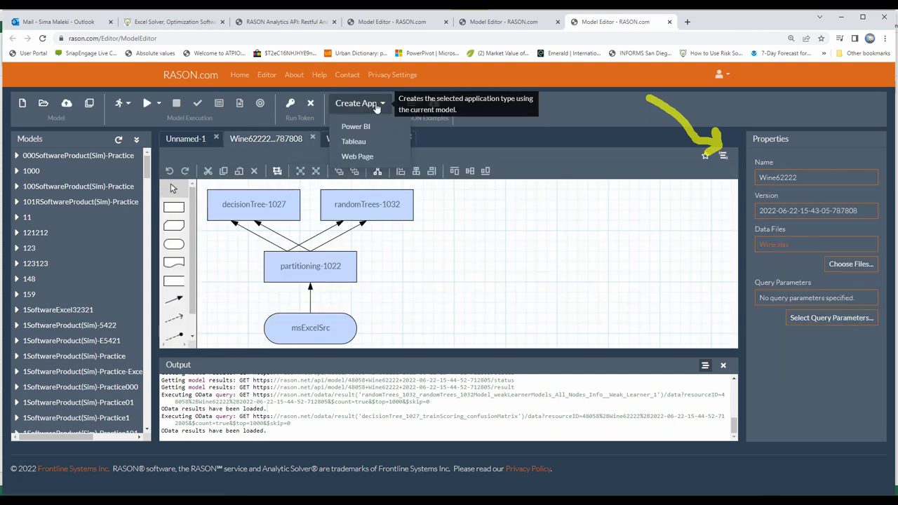
click(371, 157)
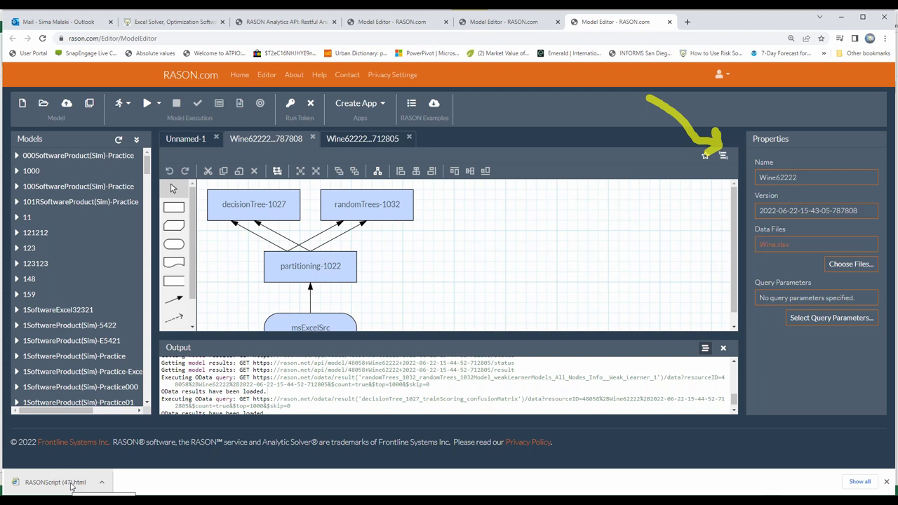
click(70, 485)
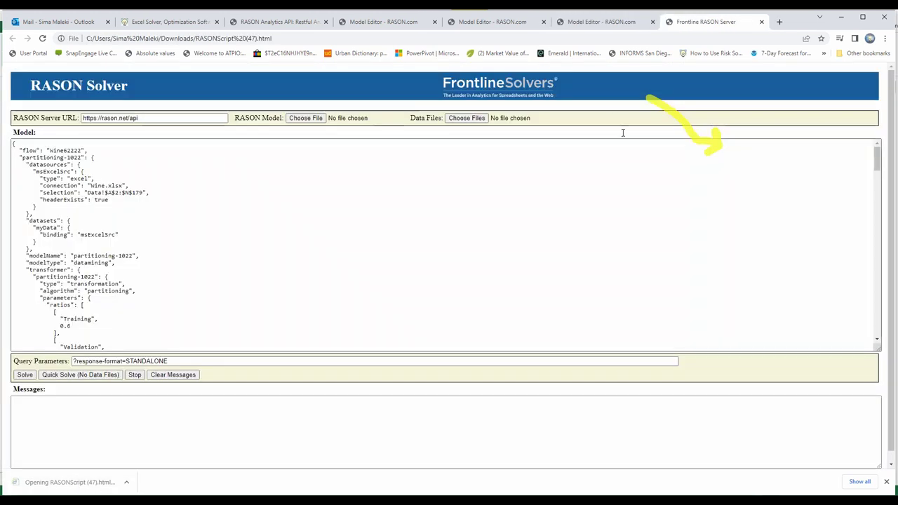
Step: Review the RASON Solver page's model code, RASON server URL and model file selection
drag(14, 143, 190, 339)
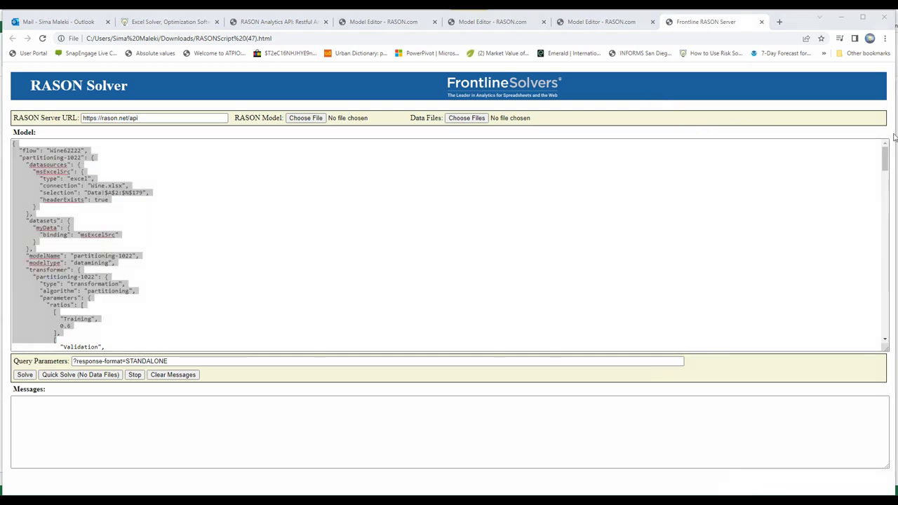
click(539, 110)
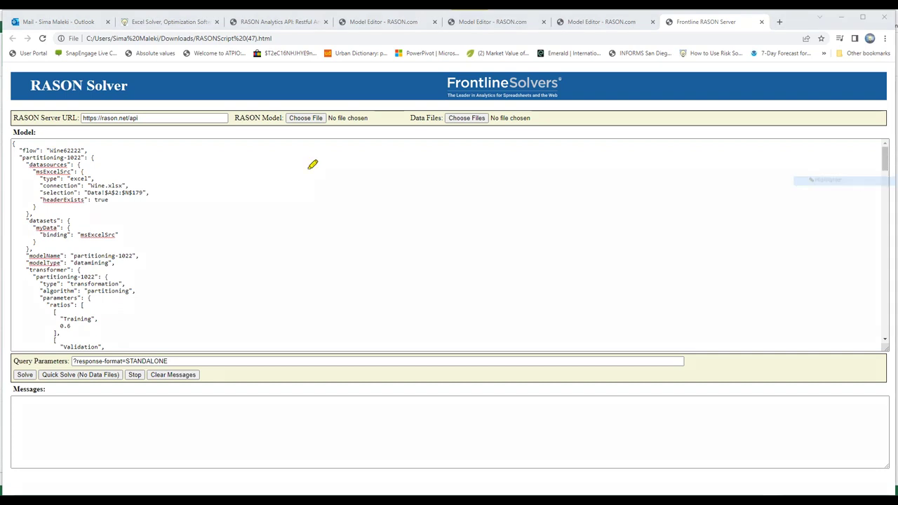
mouse_move(202, 132)
mouse_down()
mouse_move(31, 131)
mouse_move(119, 86)
mouse_move(227, 112)
mouse_move(158, 133)
mouse_up()
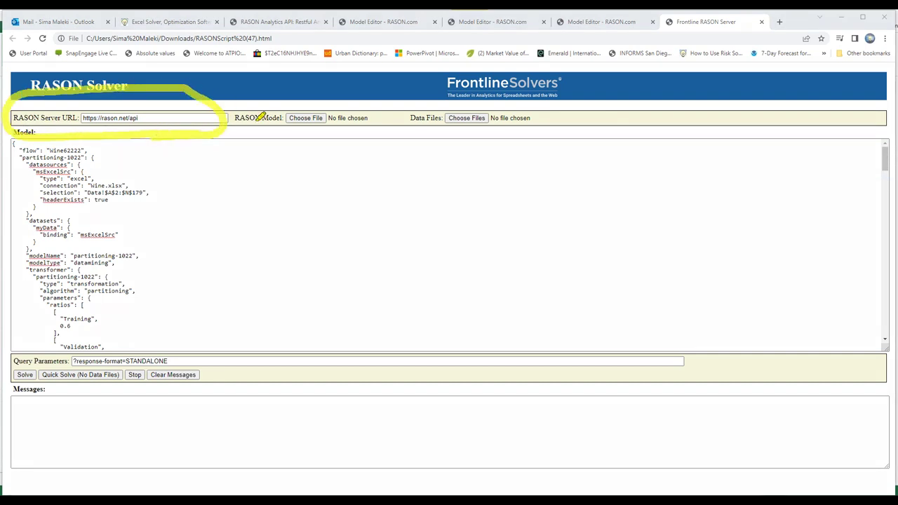
drag(379, 133, 284, 133)
mouse_move(228, 130)
mouse_down()
mouse_move(226, 94)
mouse_move(396, 77)
mouse_move(372, 135)
mouse_up()
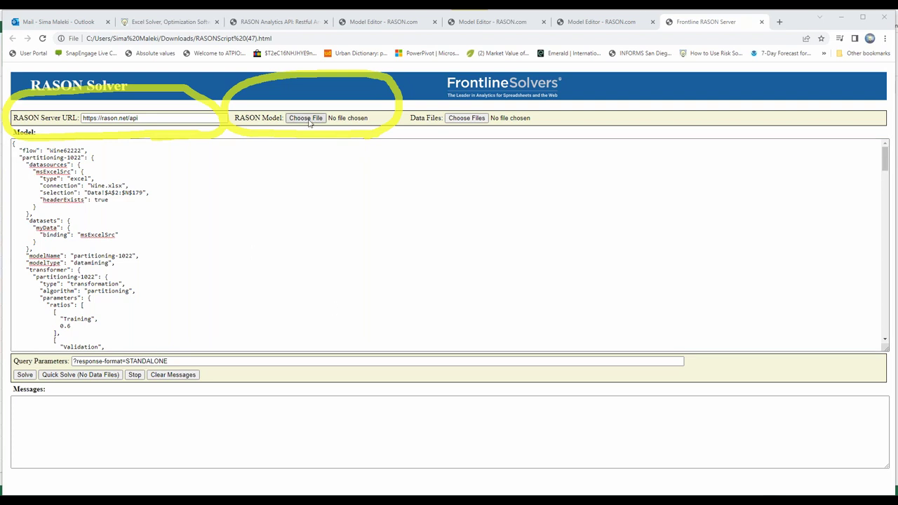
Step: Attach Wine.xlsx as the data file and look through the workflow's model code
click(467, 118)
scroll(123, 211, down, 10)
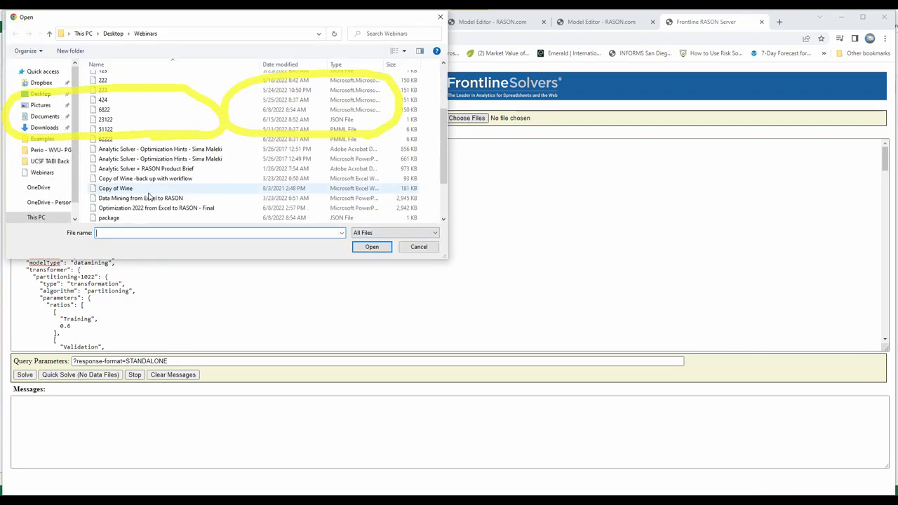
double_click(120, 218)
click(130, 203)
scroll(130, 204, down, 15)
scroll(91, 201, down, 3)
scroll(90, 201, up, 20)
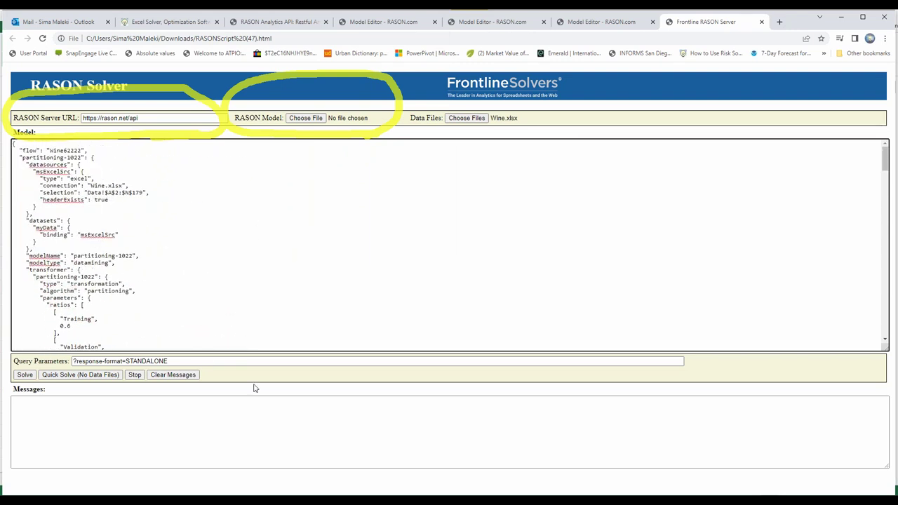
Step: Clear the query parameters, solve the model from the web page and check the returned results in the messages
drag(176, 360, 71, 361)
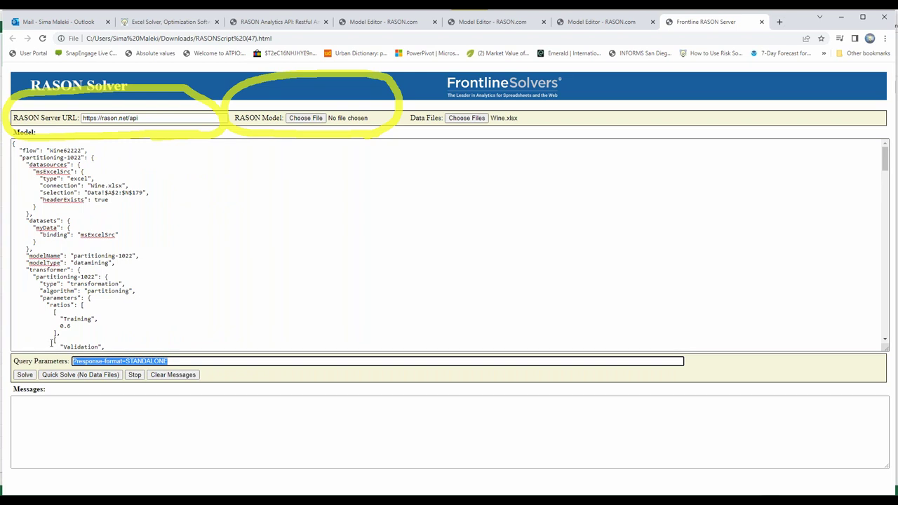
key(Delete)
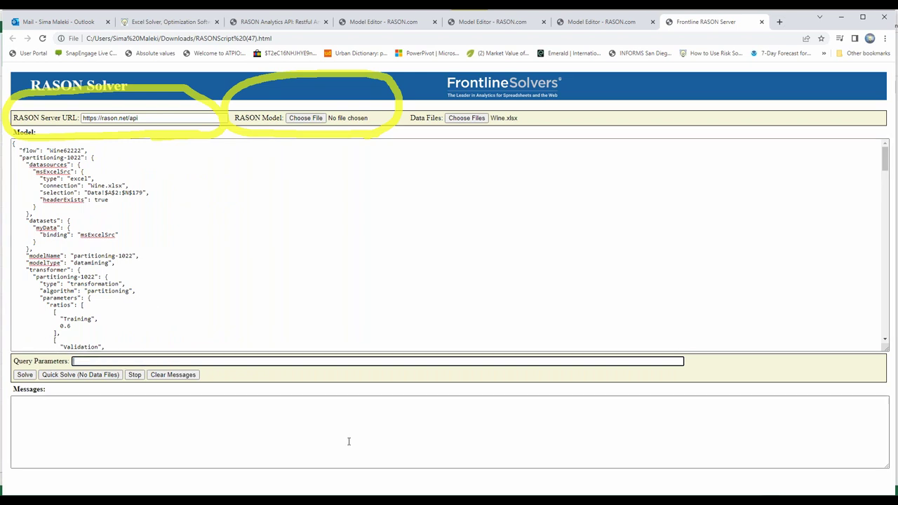
click(23, 378)
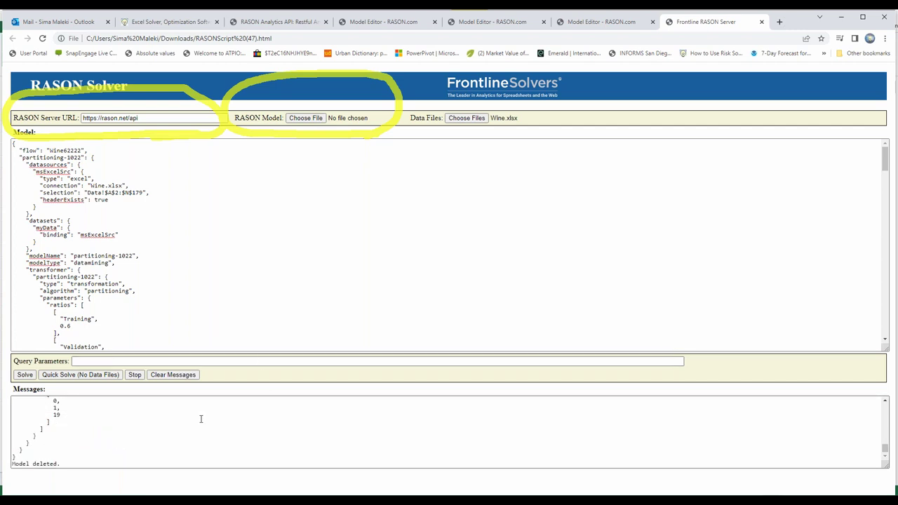
scroll(191, 436, up, 2)
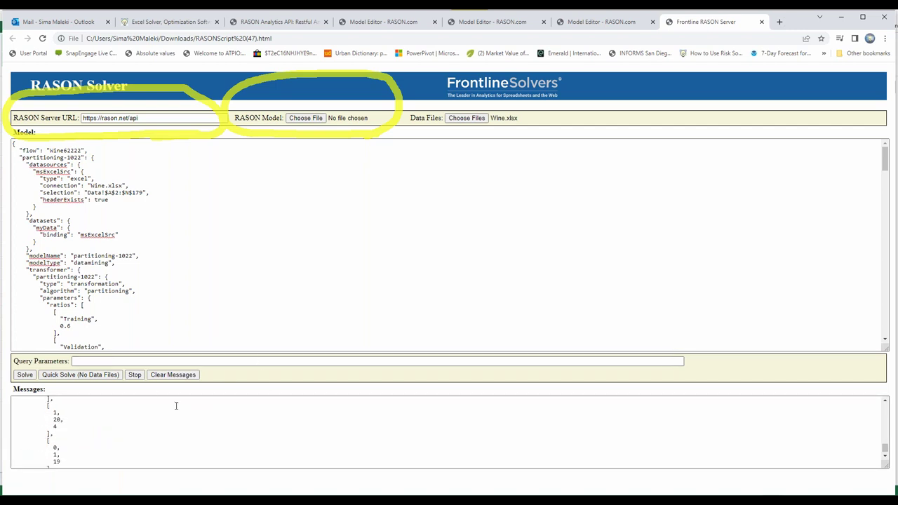
Step: Open the web page's source code and examine the script's RASON settings and its quick solve and solve functions
right_click(240, 375)
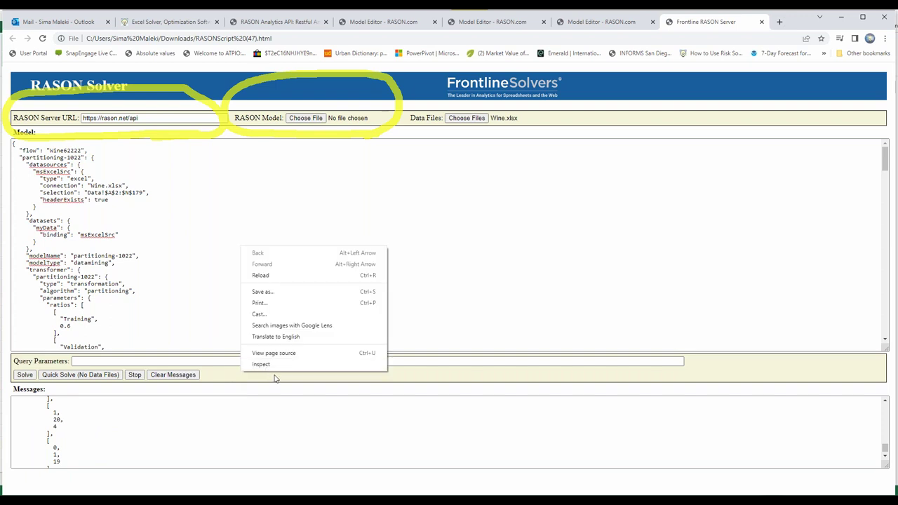
click(275, 353)
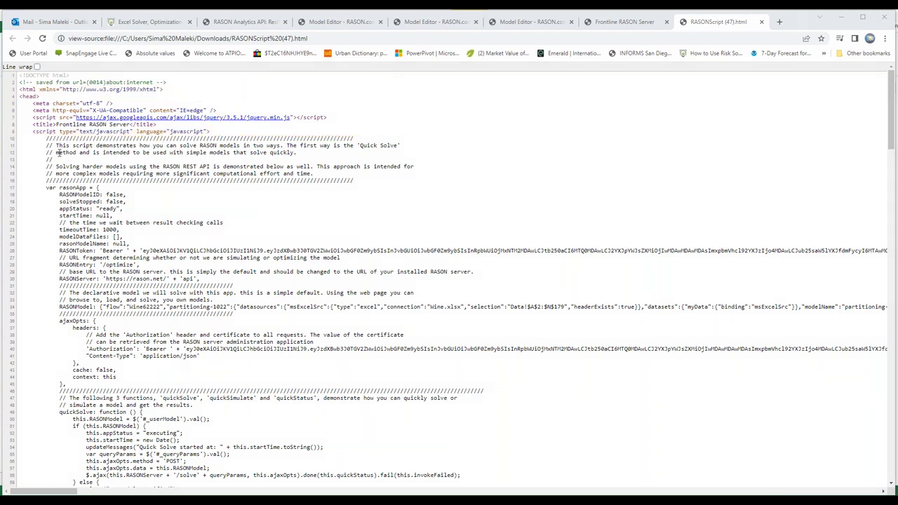
scroll(60, 168, down, 1)
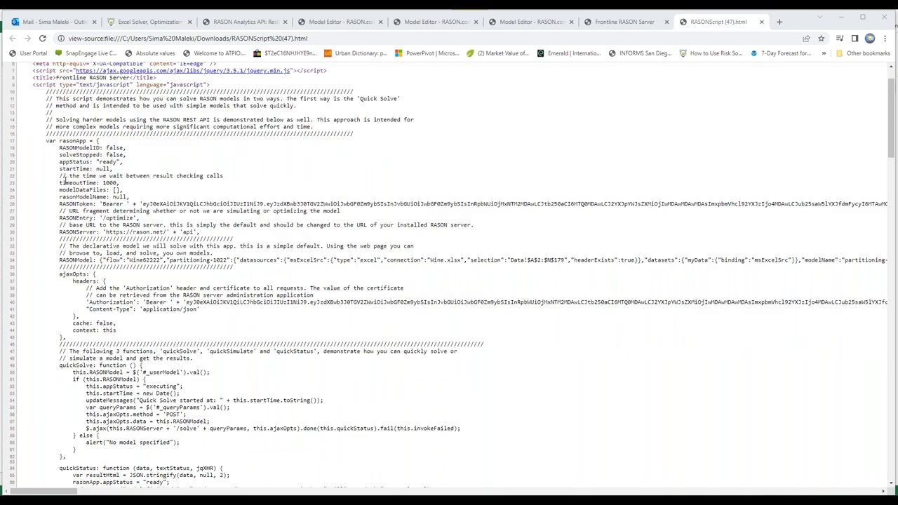
scroll(64, 181, down, 8)
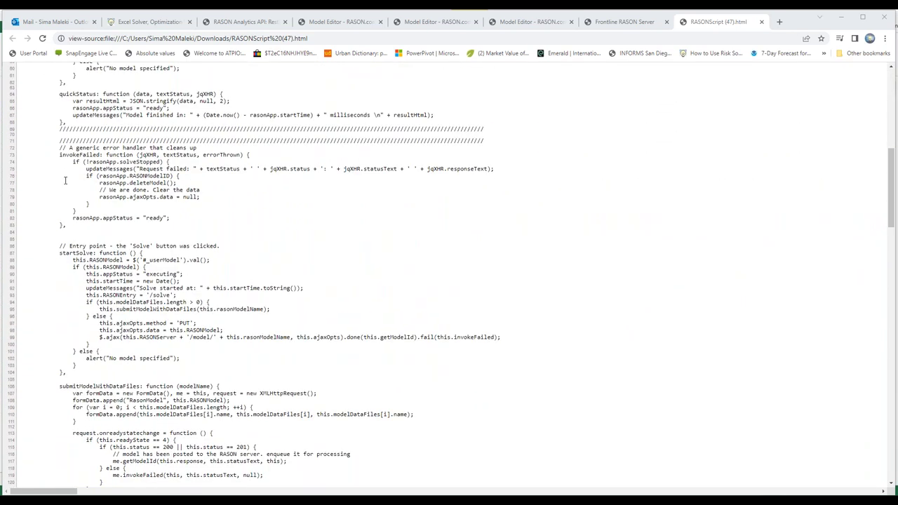
Step: Look through the remaining script functions and select the comment introducing the two functions that stop a model being solved
scroll(64, 181, down, 5)
scroll(65, 180, down, 4)
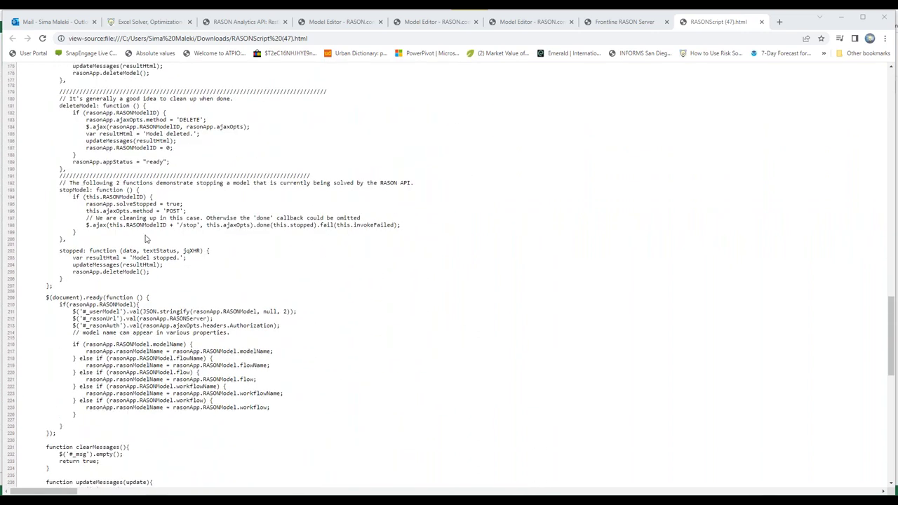
scroll(155, 234, down, 1)
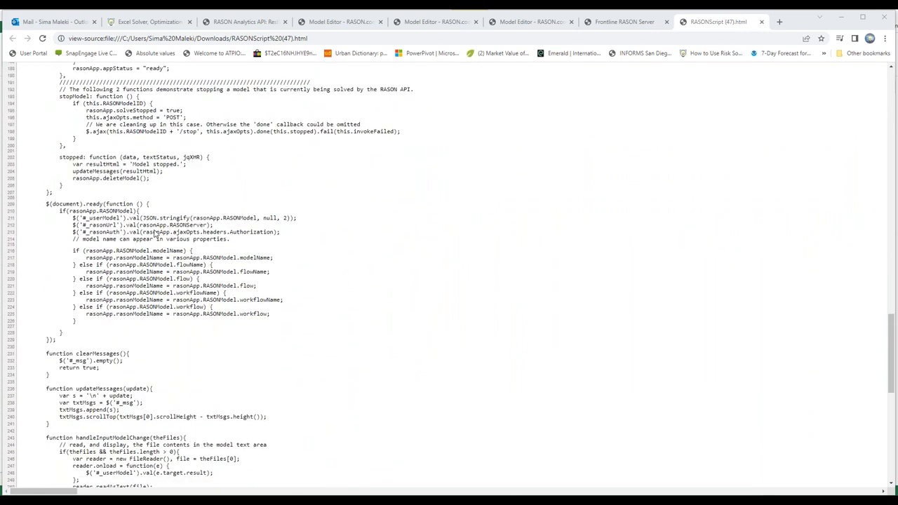
click(185, 101)
drag(416, 92, 77, 83)
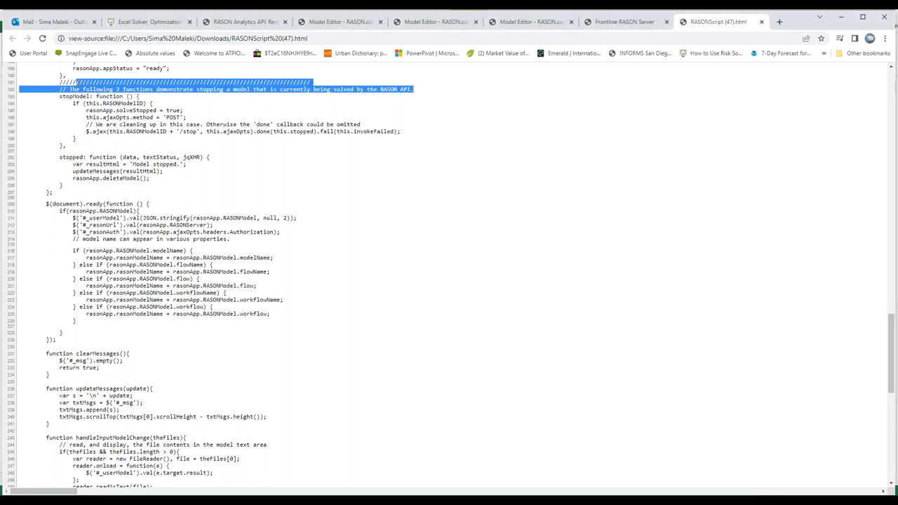
Step: Review the status and results functions and select the comment about cleaning up above the deleteModel function
scroll(91, 174, down, 4)
scroll(91, 174, up, 4)
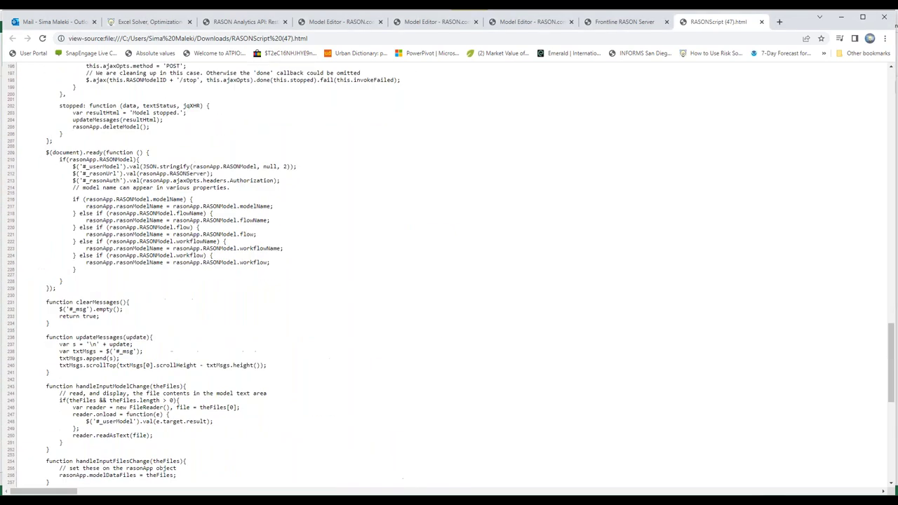
scroll(110, 206, up, 5)
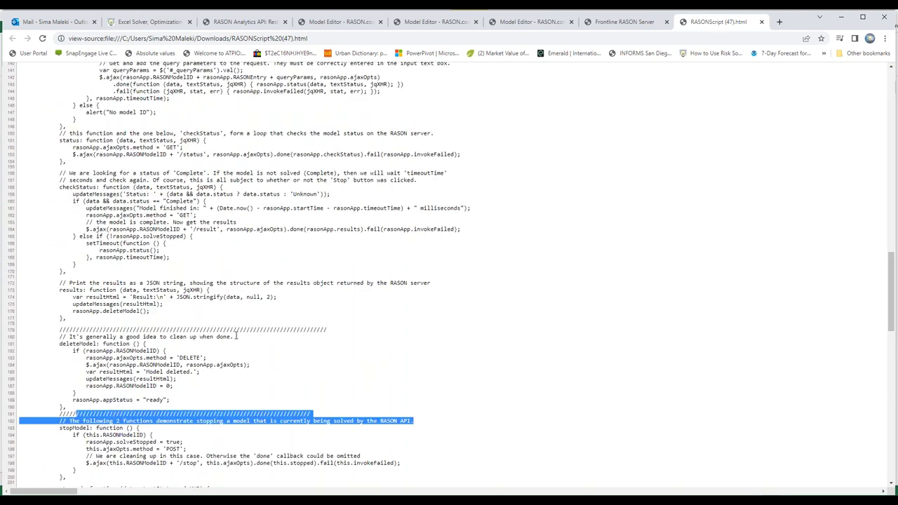
drag(19, 344, 95, 345)
drag(237, 336, 72, 337)
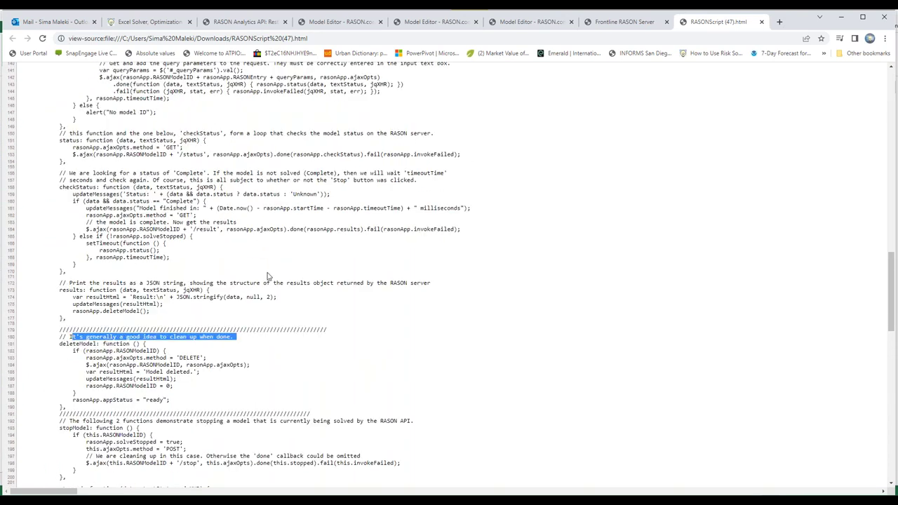
scroll(268, 275, down, 2)
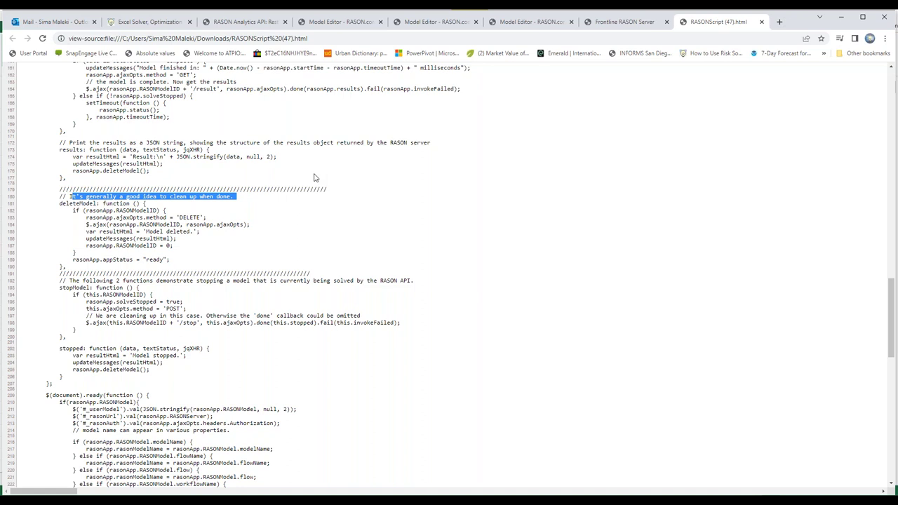
Step: Minimize the browser, close the Webinars folder window and advance the PowerPoint slide show to the RASON Server slide
click(844, 25)
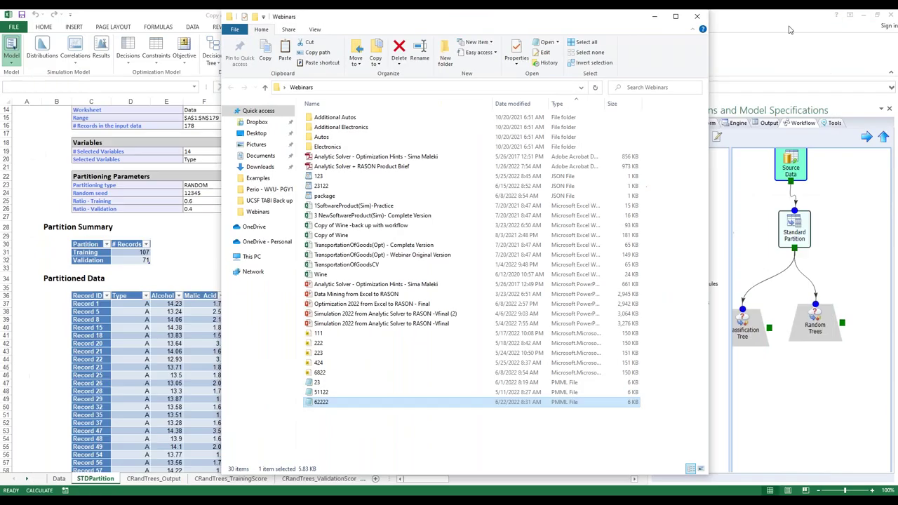
click(696, 17)
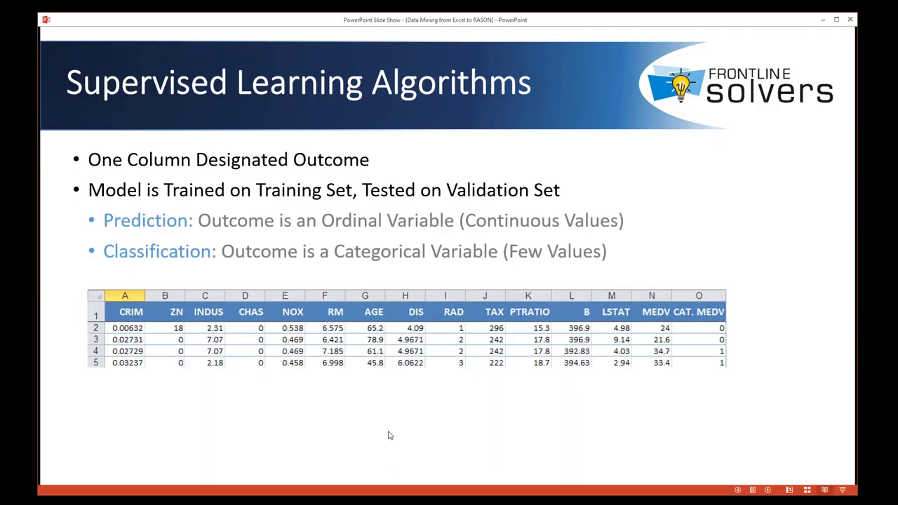
click(388, 435)
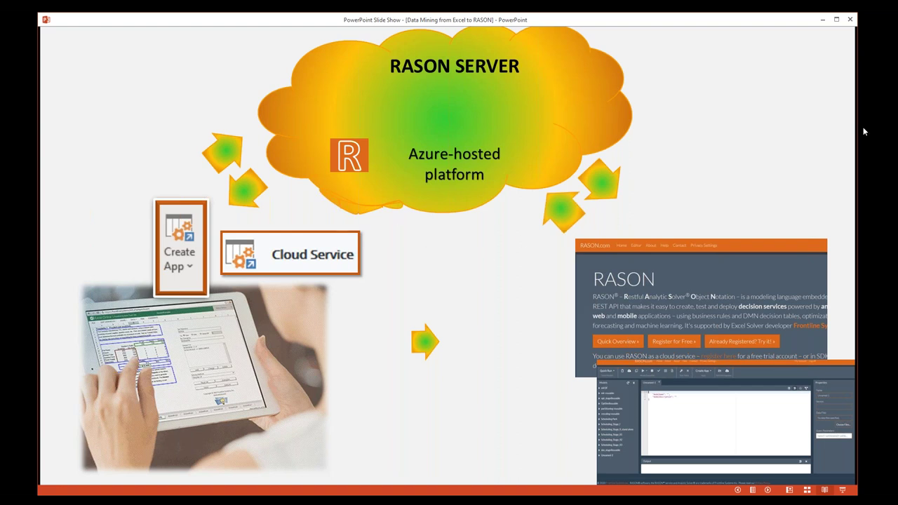
Step: Draw a yellow circle around the R logo in the cloud and a yellow check mark over the model editor picture
click(889, 146)
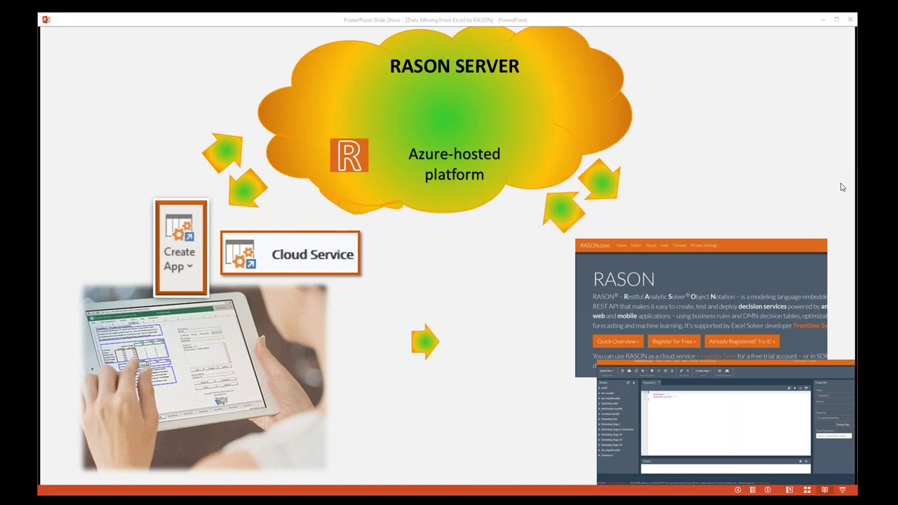
mouse_move(377, 163)
mouse_down()
mouse_move(362, 112)
mouse_move(364, 175)
mouse_up()
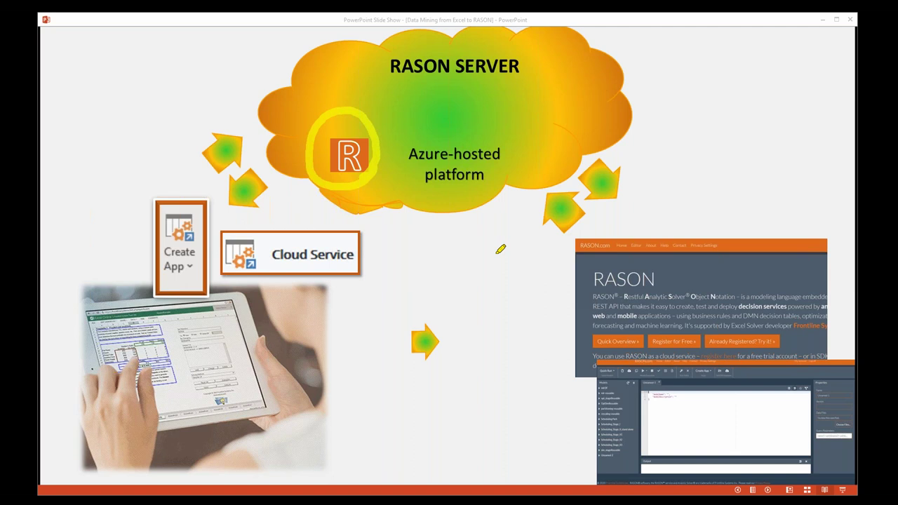
drag(663, 429, 787, 369)
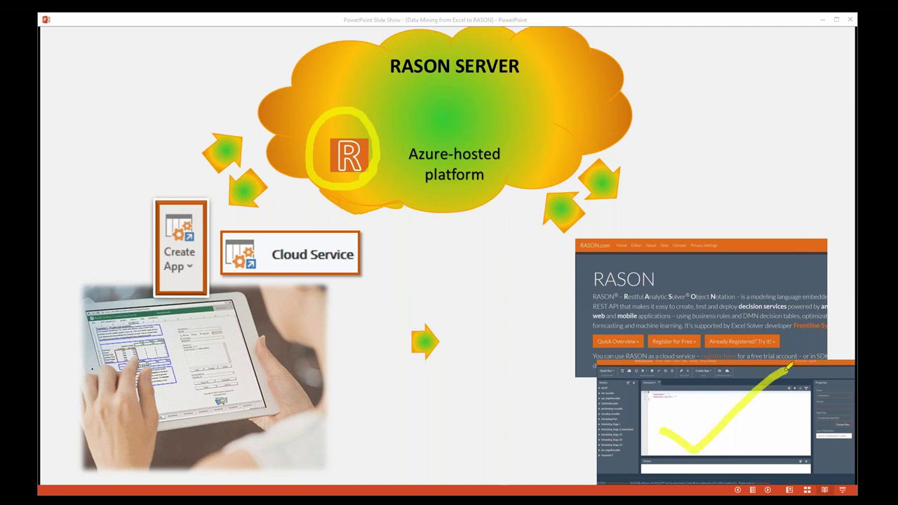